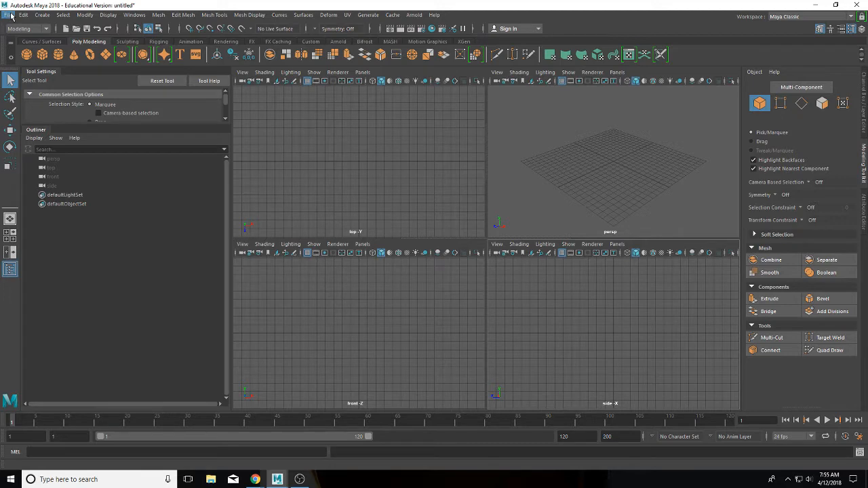
Step: Set the BoyDemoModel folder as Maya's current project through File > Set Project
{"action": "left_click", "coordinate": [10, 16]}
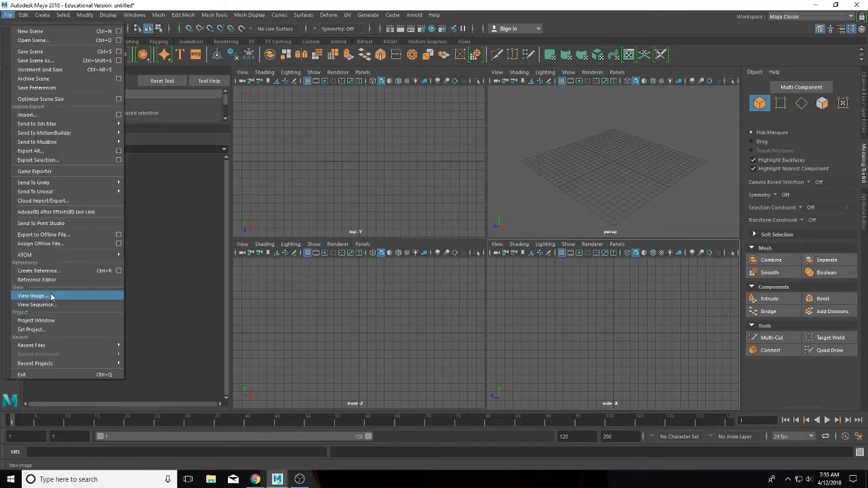
{"action": "left_click", "coordinate": [54, 330]}
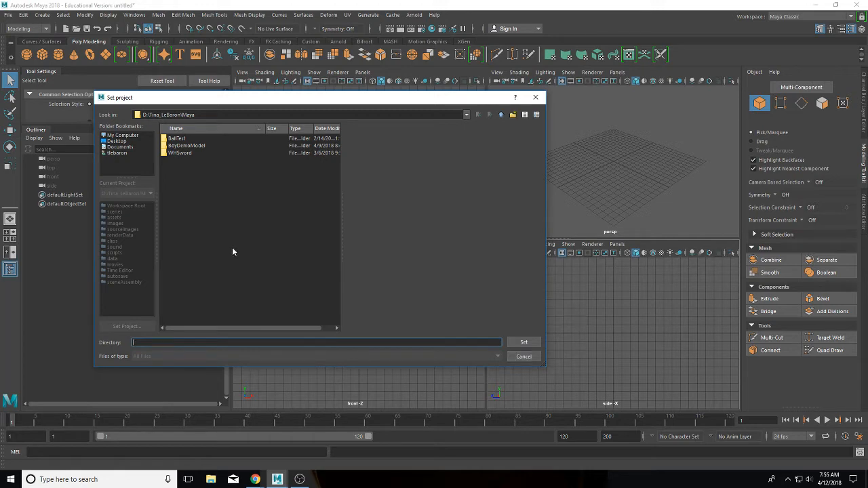
{"action": "left_click", "coordinate": [194, 147]}
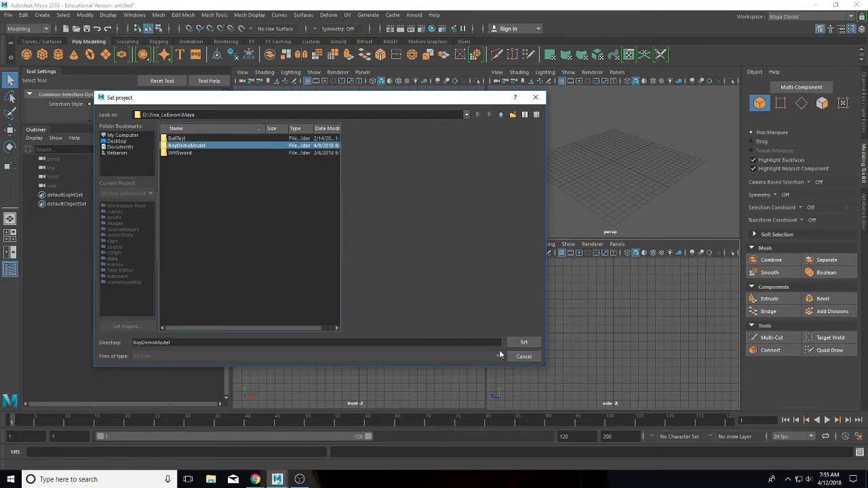
{"action": "left_click", "coordinate": [524, 343]}
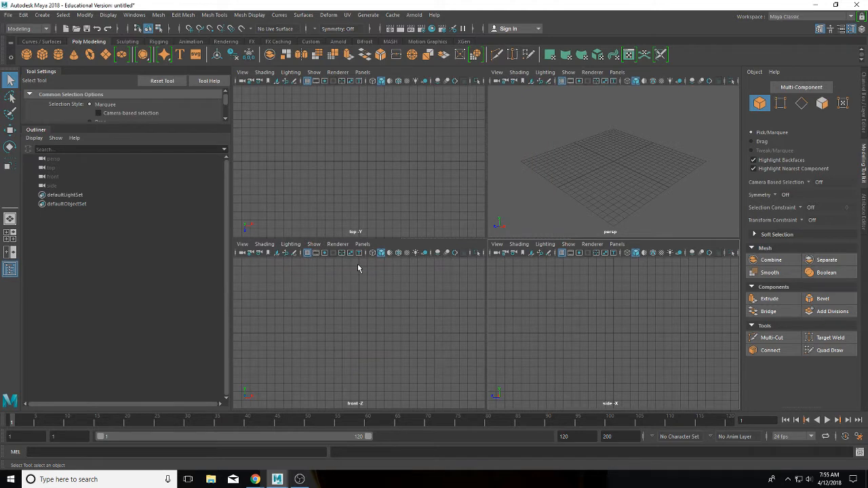
Step: Import boyfrontreference.jpg as an image plane in the front view
{"action": "left_click", "coordinate": [242, 245]}
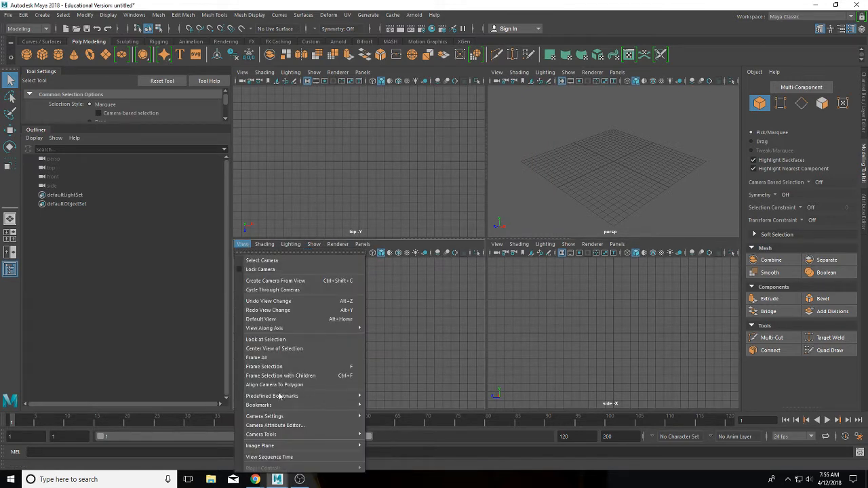
{"action": "mouse_move", "coordinate": [289, 449]}
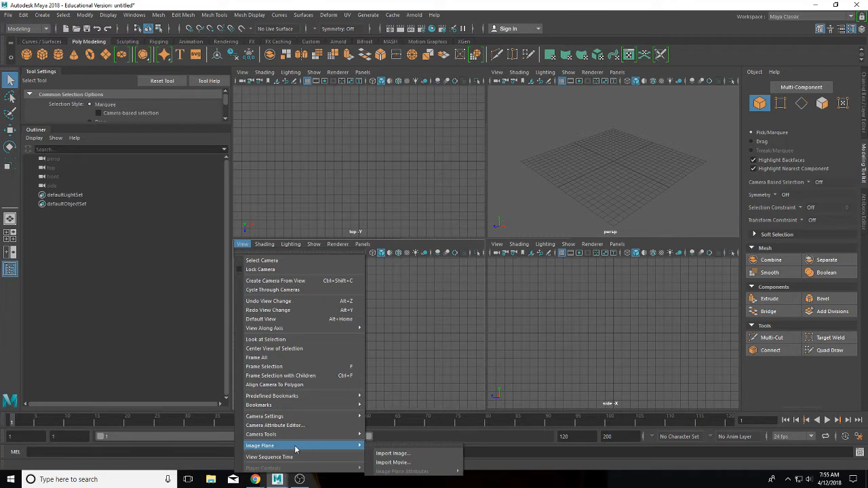
{"action": "left_click", "coordinate": [389, 453]}
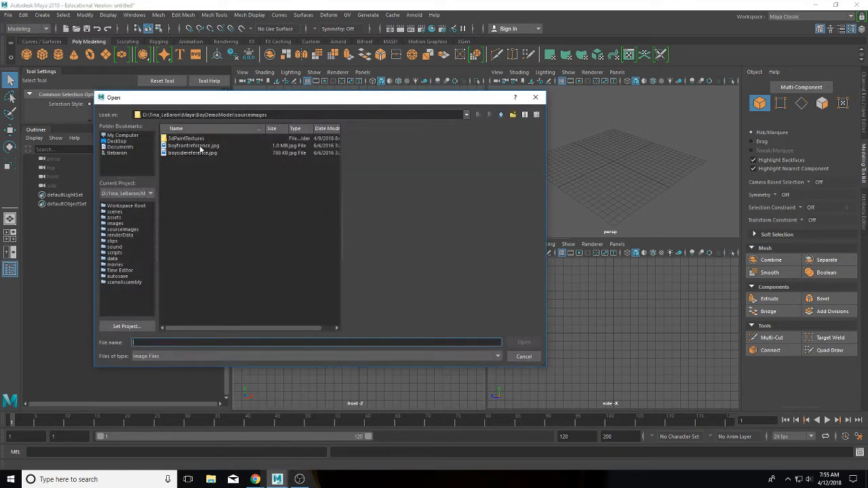
{"action": "left_click", "coordinate": [199, 146]}
{"action": "left_click", "coordinate": [523, 342]}
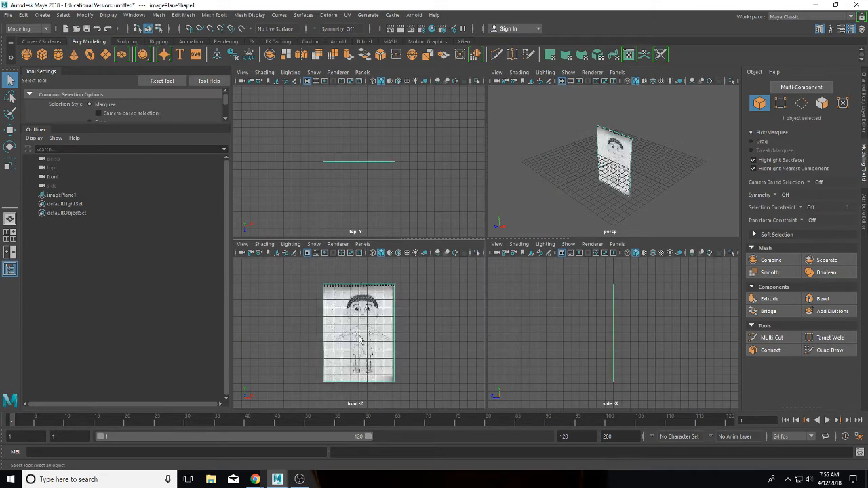
Step: Import boysidereference.jpg as an image plane in the side view
{"action": "left_click", "coordinate": [498, 245]}
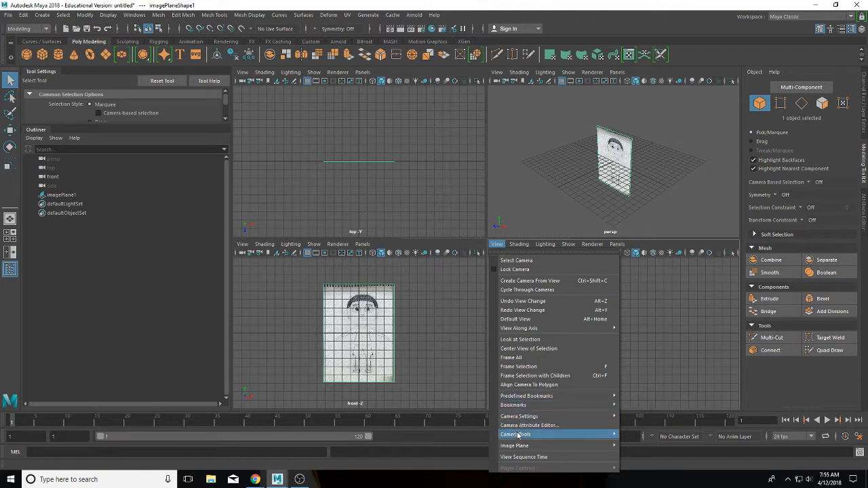
{"action": "mouse_move", "coordinate": [521, 446]}
{"action": "left_click", "coordinate": [637, 452]}
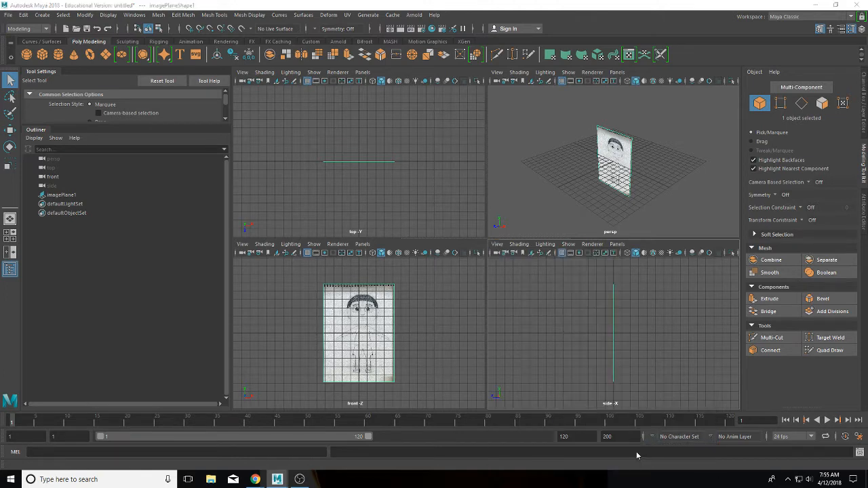
{"action": "left_click", "coordinate": [193, 153]}
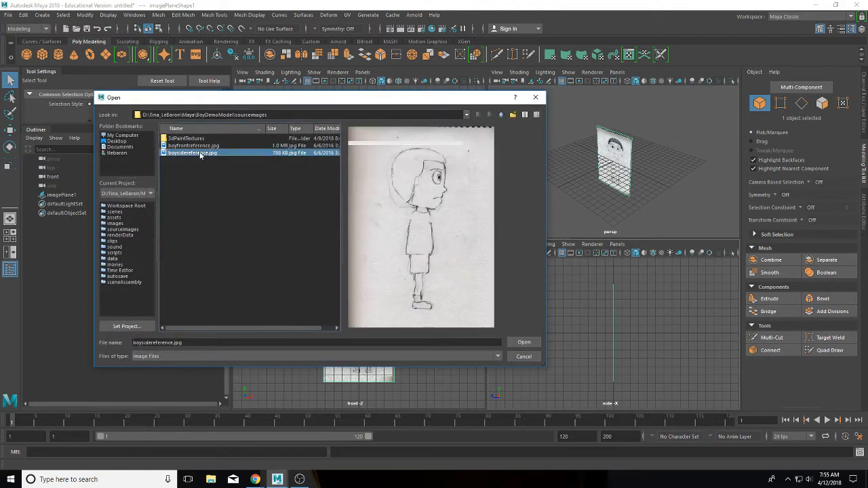
{"action": "left_click", "coordinate": [525, 342]}
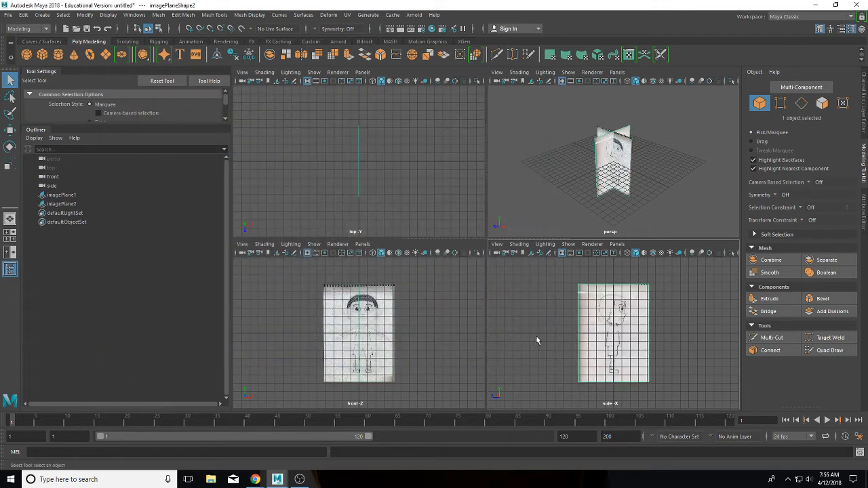
Step: Rotate imagePlane2 about -90 degrees in Y and move it to X -4.23
{"action": "left_click", "coordinate": [605, 168]}
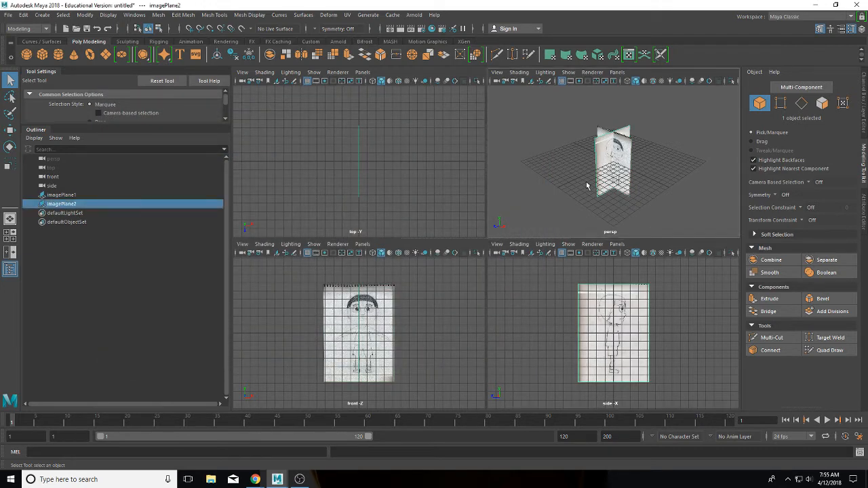
{"action": "left_click", "coordinate": [9, 130]}
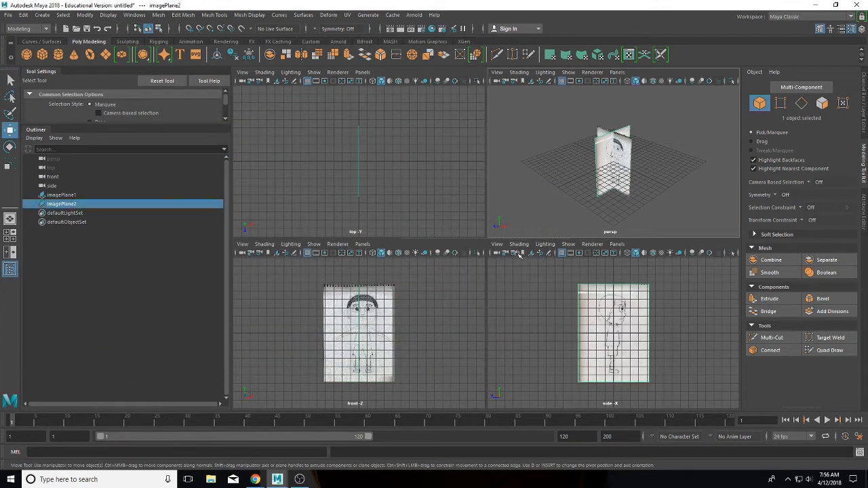
{"action": "left_click_drag", "start_coordinate": [647, 178], "coordinate": [630, 168]}
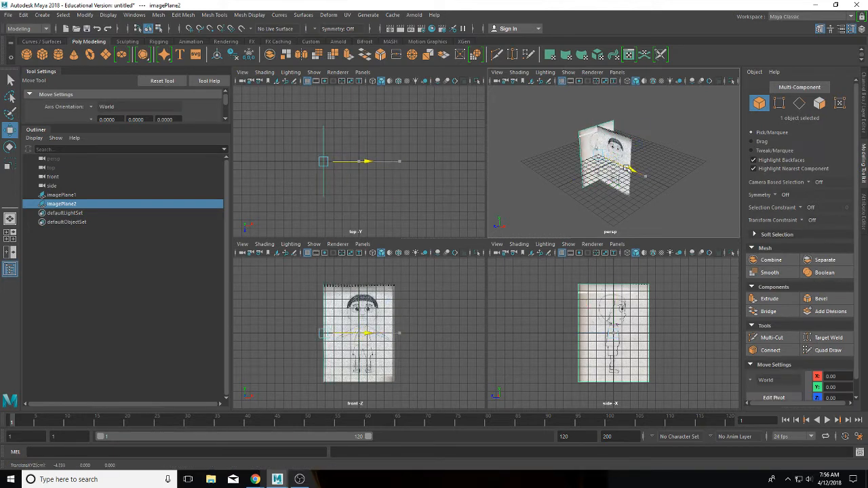
{"action": "left_click", "coordinate": [10, 147]}
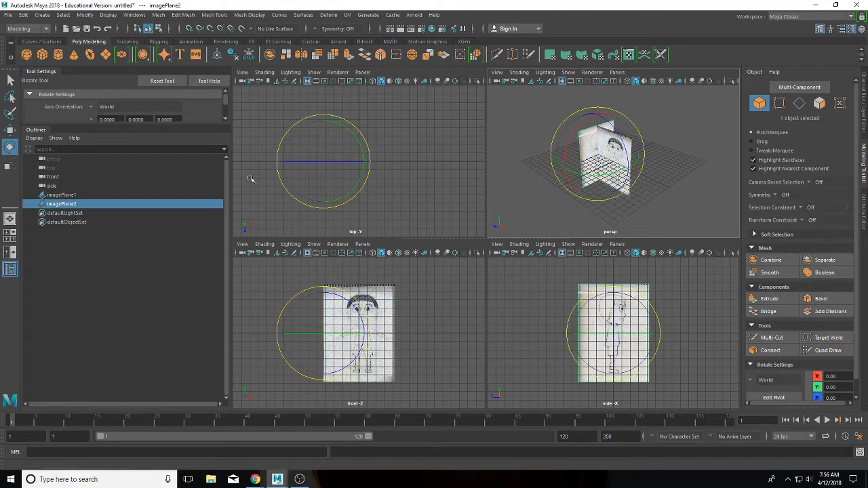
{"action": "left_click_drag", "start_coordinate": [585, 175], "coordinate": [556, 178]}
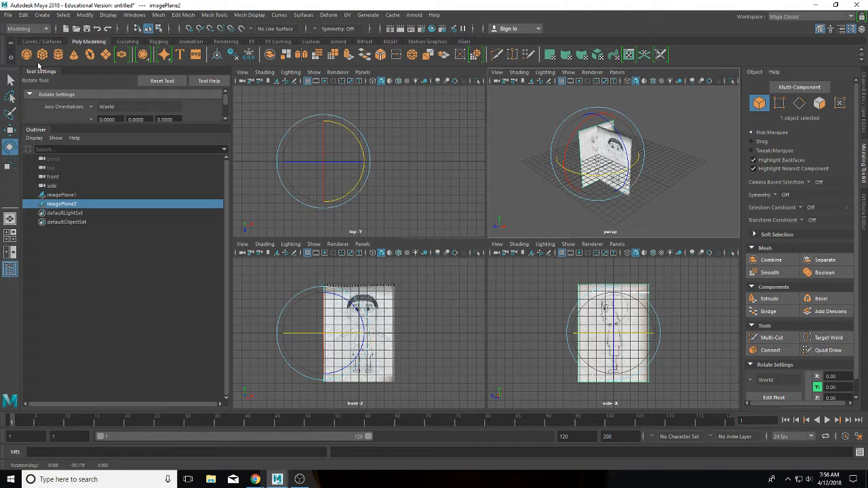
{"action": "left_click", "coordinate": [10, 129]}
{"action": "left_click_drag", "start_coordinate": [567, 169], "coordinate": [533, 178]}
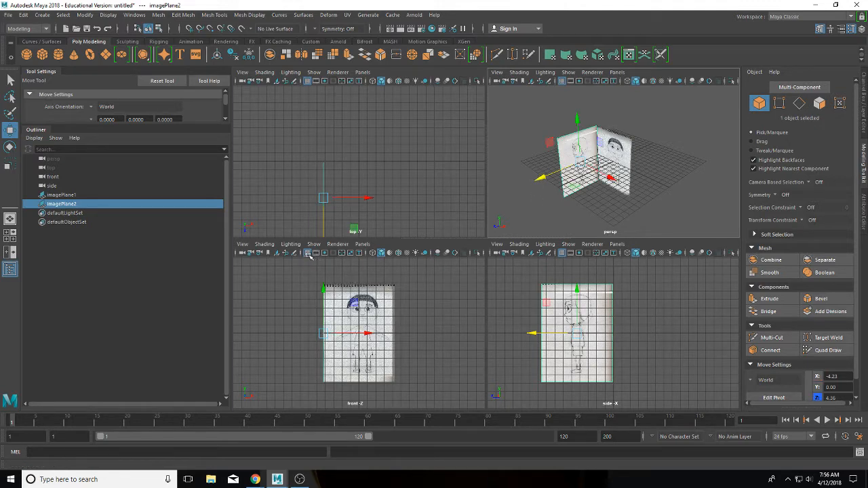
Step: Hide the grid in the front and side views and show the Channel Box/Layer Editor
{"action": "left_click", "coordinate": [308, 253]}
{"action": "left_click", "coordinate": [561, 253]}
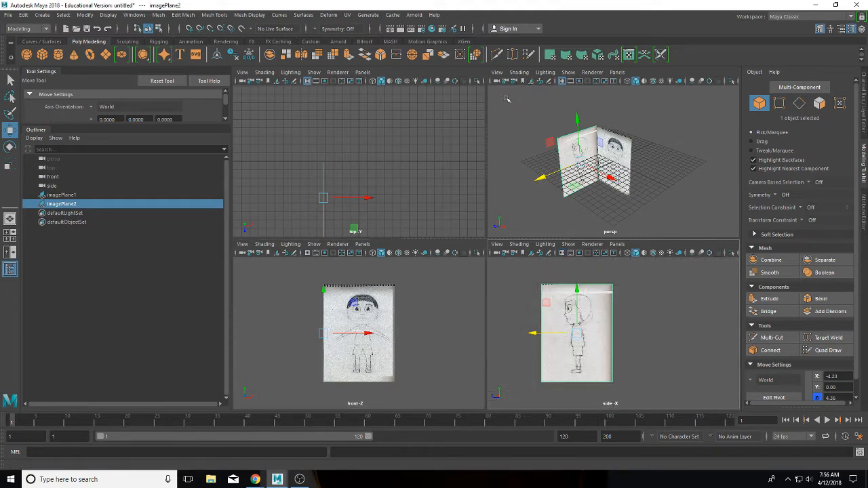
{"action": "left_click_drag", "start_coordinate": [507, 100], "coordinate": [562, 92], "text": "alt"}
{"action": "scroll", "coordinate": [597, 175], "scroll_direction": "up", "scroll_amount": 3}
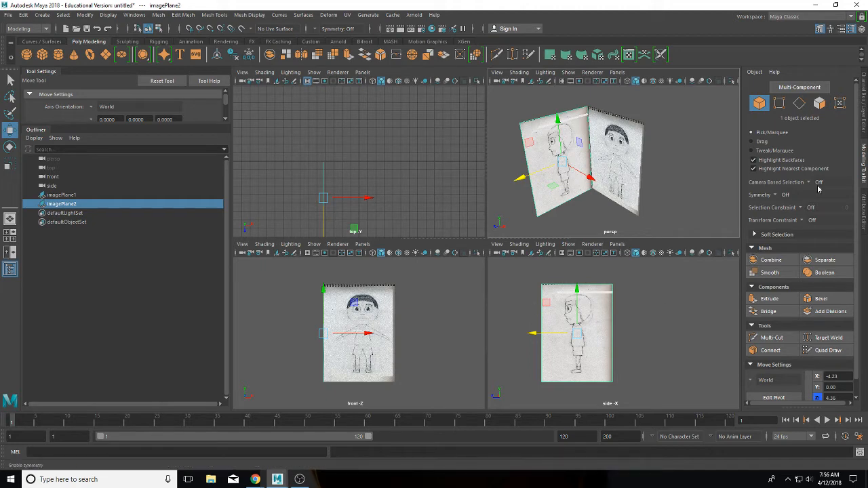
{"action": "left_click", "coordinate": [862, 109]}
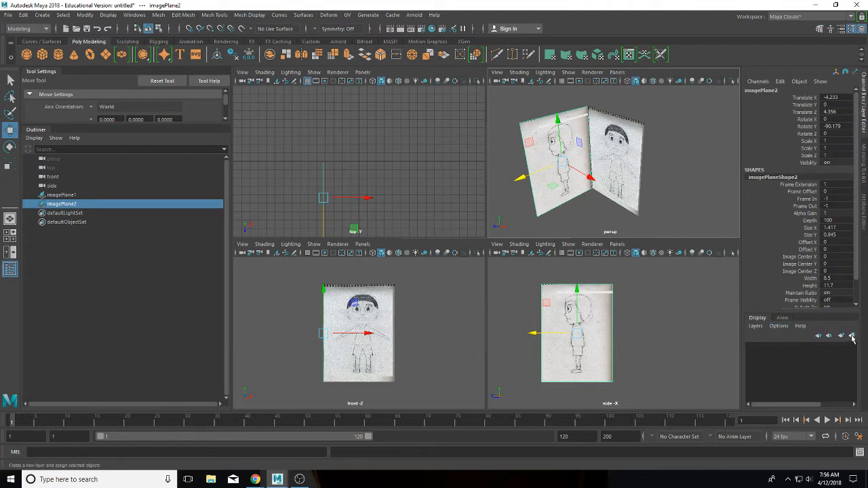
Step: Put both image planes on a new layer named Reference, set to unselectable reference mode
{"action": "left_click_drag", "start_coordinate": [515, 95], "coordinate": [696, 215]}
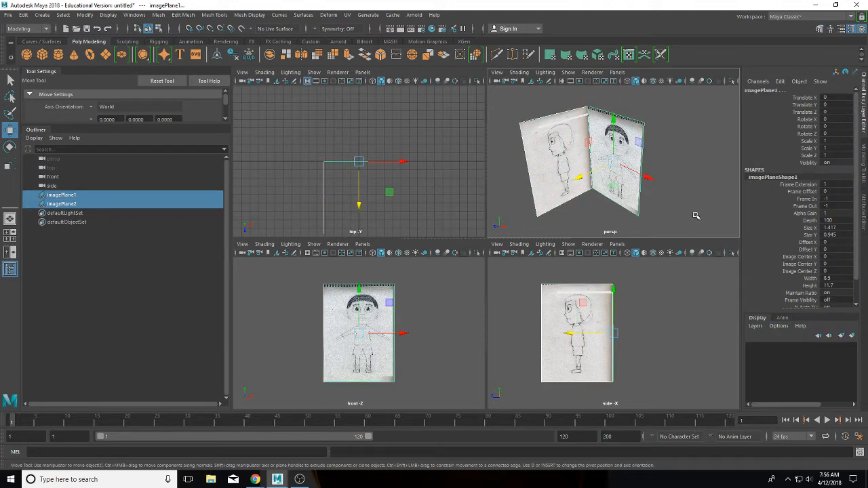
{"action": "left_click", "coordinate": [853, 337]}
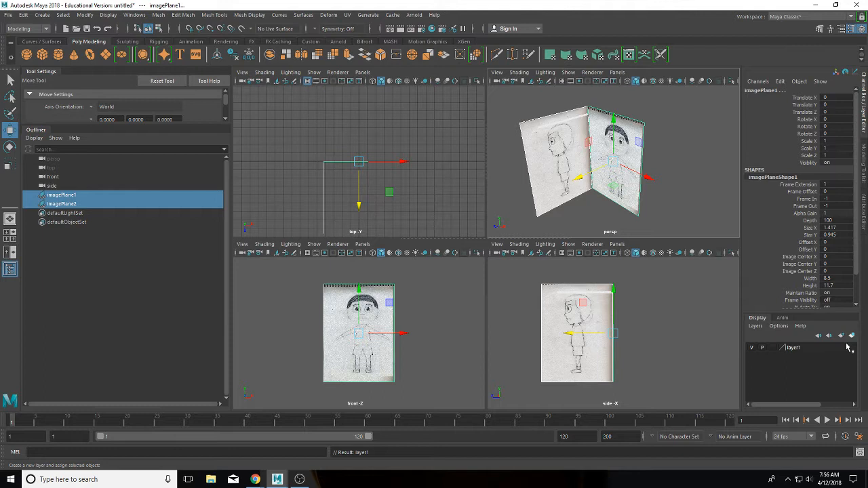
{"action": "double_click", "coordinate": [793, 348]}
{"action": "left_click_drag", "start_coordinate": [348, 177], "coordinate": [287, 171]}
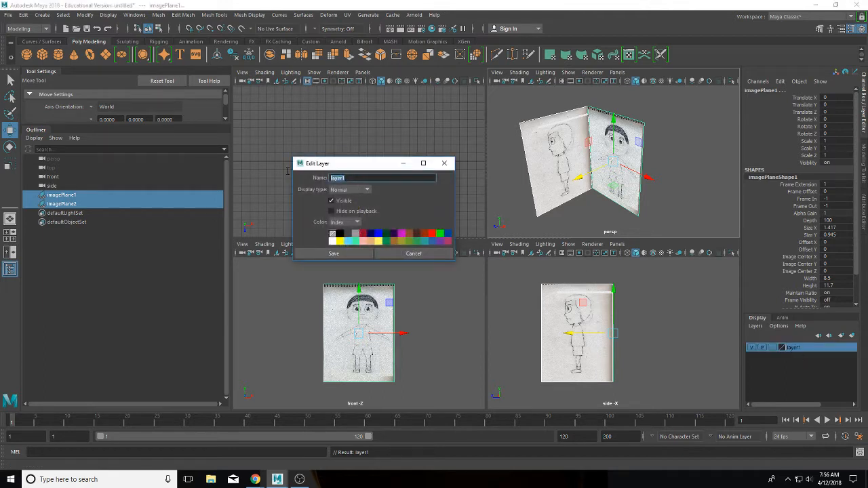
{"action": "type", "text": "B"}
{"action": "left_click", "coordinate": [333, 254]}
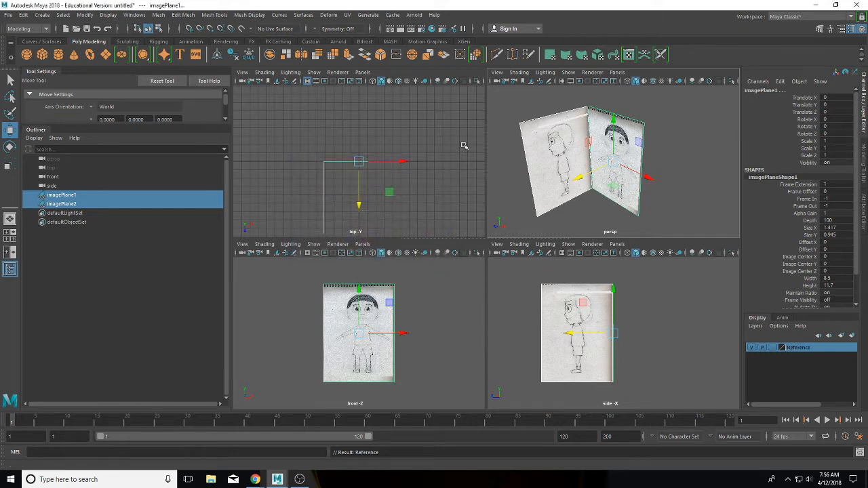
{"action": "left_click", "coordinate": [772, 348]}
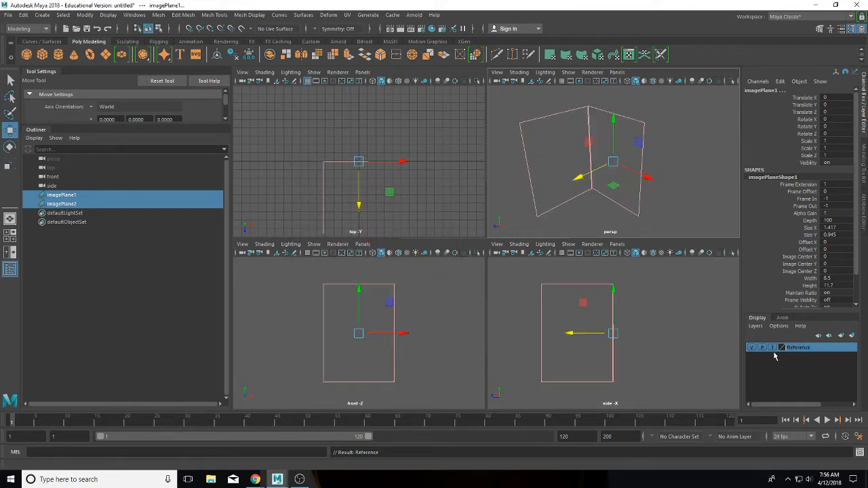
{"action": "left_click", "coordinate": [773, 348]}
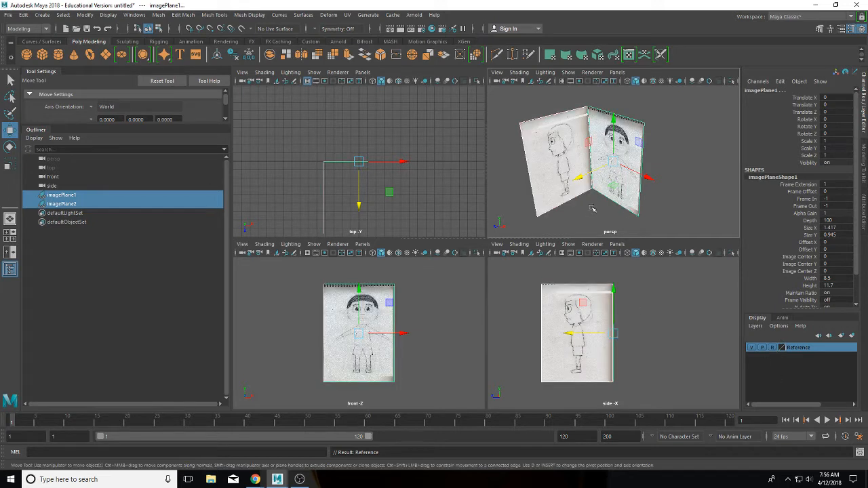
{"action": "left_click", "coordinate": [637, 195]}
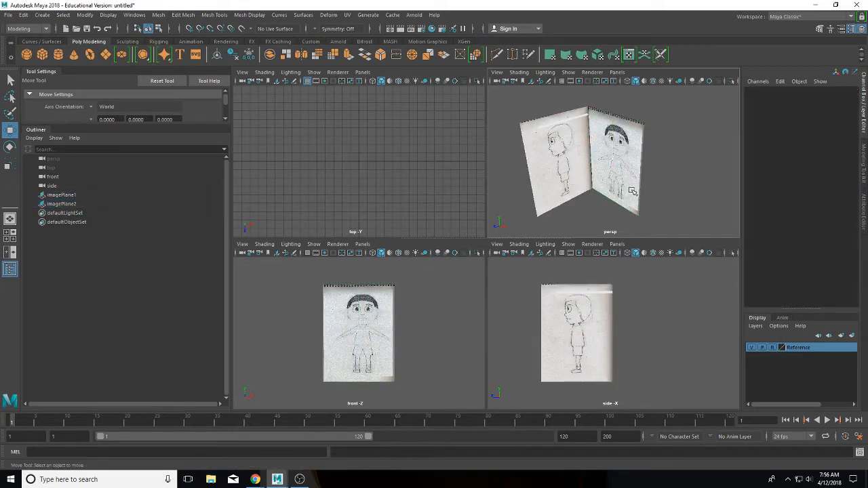
Step: Create another empty display layer named Character
{"action": "left_click", "coordinate": [841, 336]}
{"action": "double_click", "coordinate": [800, 347]}
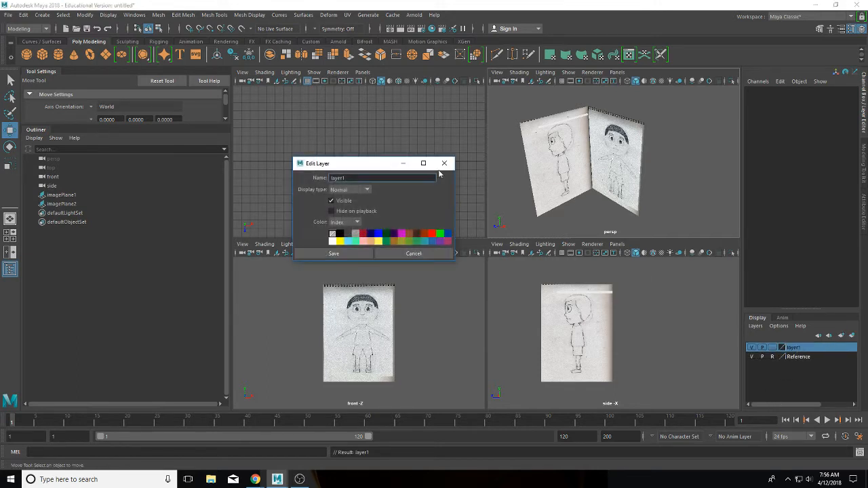
{"action": "type", "text": "Charact"}
{"action": "left_click", "coordinate": [334, 253]}
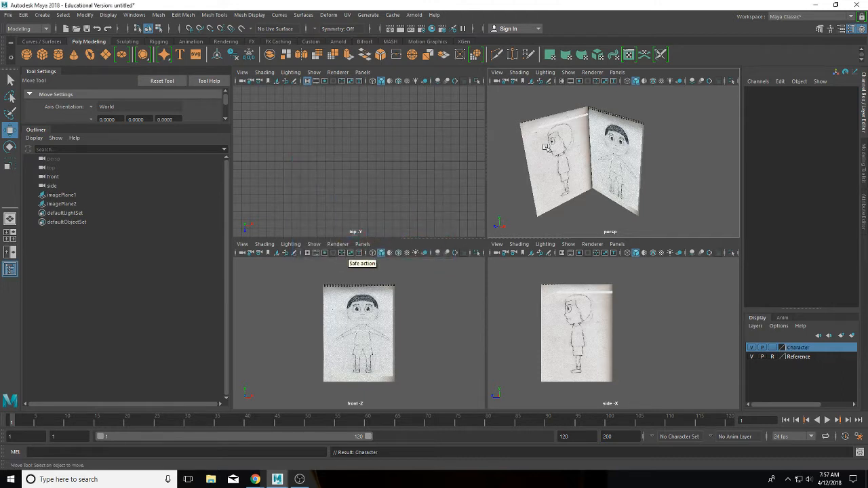
Step: Create a polygon cylinder and give it 6 subdivisions around its axis
{"action": "left_click", "coordinate": [59, 54]}
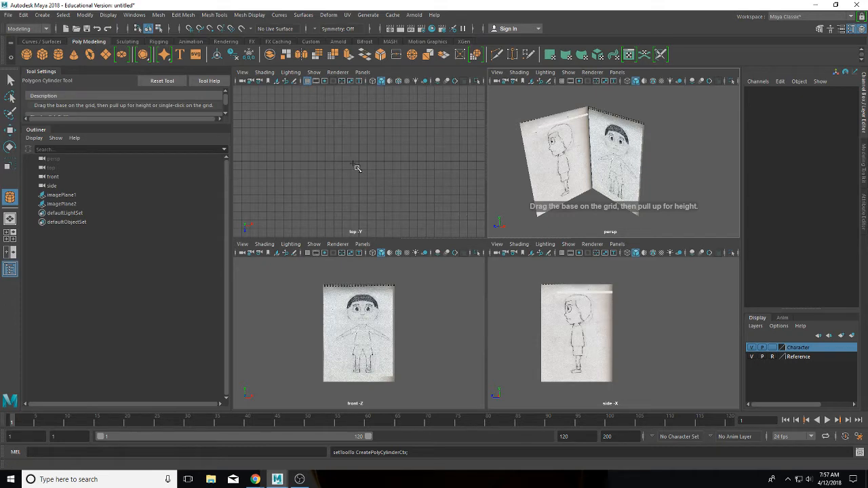
{"action": "left_click_drag", "start_coordinate": [362, 165], "coordinate": [358, 160]}
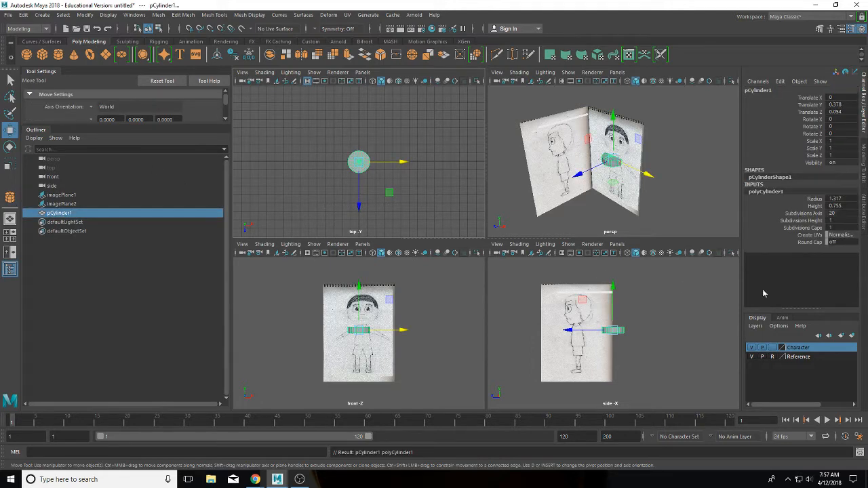
{"action": "left_click", "coordinate": [836, 212]}
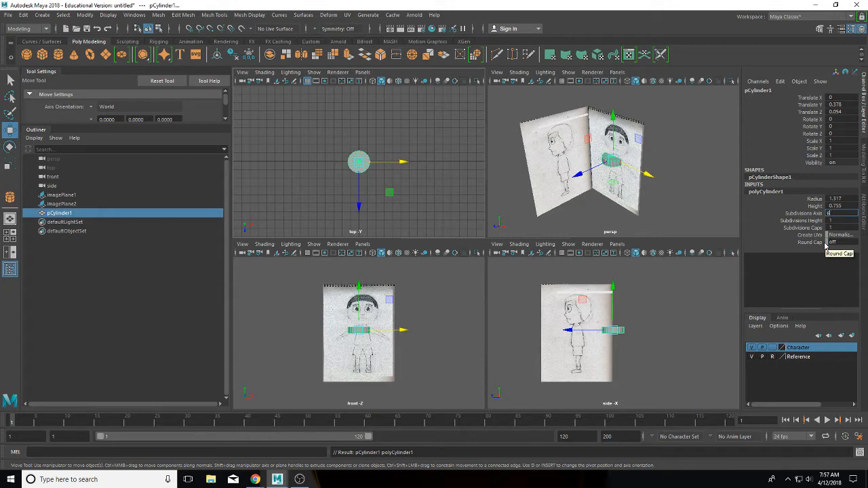
{"action": "key", "text": "Return"}
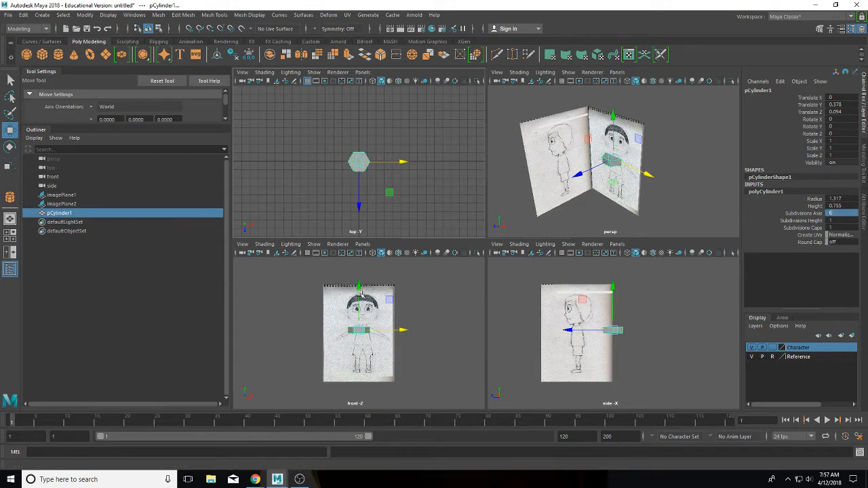
Step: Lower the cylinder to the boy's waist, shift it along X, and undo a trial rotation
{"action": "left_click_drag", "start_coordinate": [360, 293], "coordinate": [360, 304]}
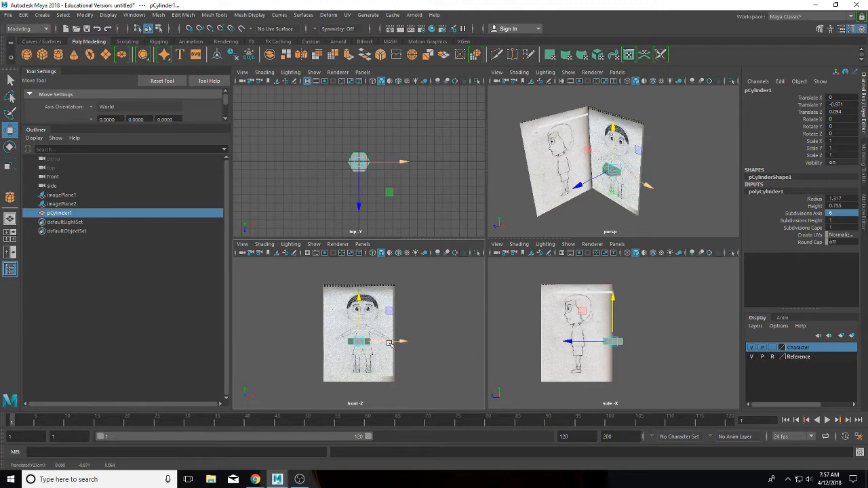
{"action": "left_click_drag", "start_coordinate": [390, 344], "coordinate": [394, 344]}
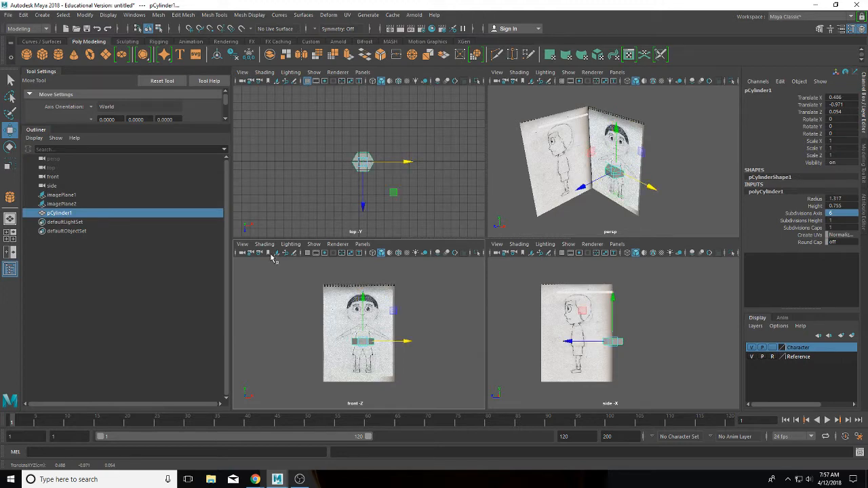
{"action": "left_click", "coordinate": [10, 147]}
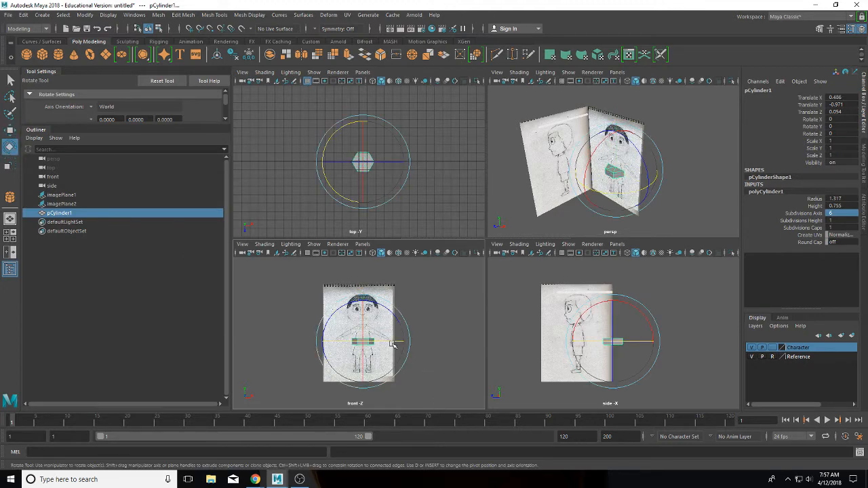
{"action": "left_click_drag", "start_coordinate": [391, 344], "coordinate": [371, 343]}
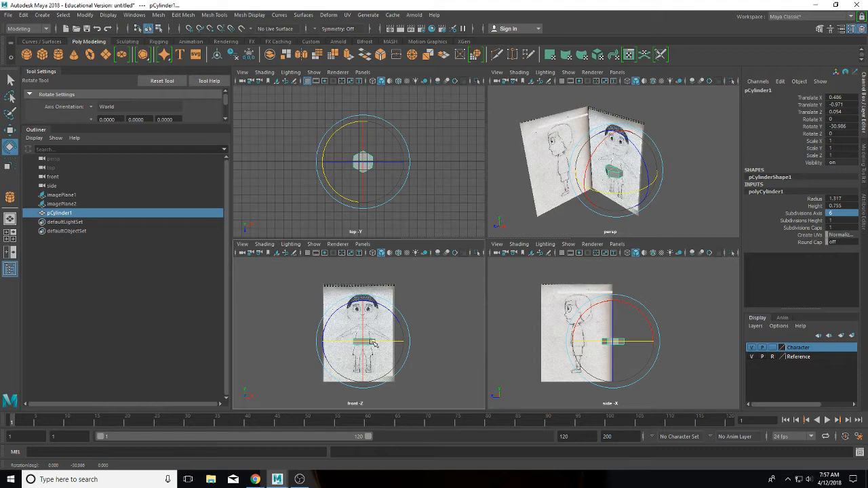
{"action": "scroll", "coordinate": [371, 343], "scroll_direction": "up", "scroll_amount": 3}
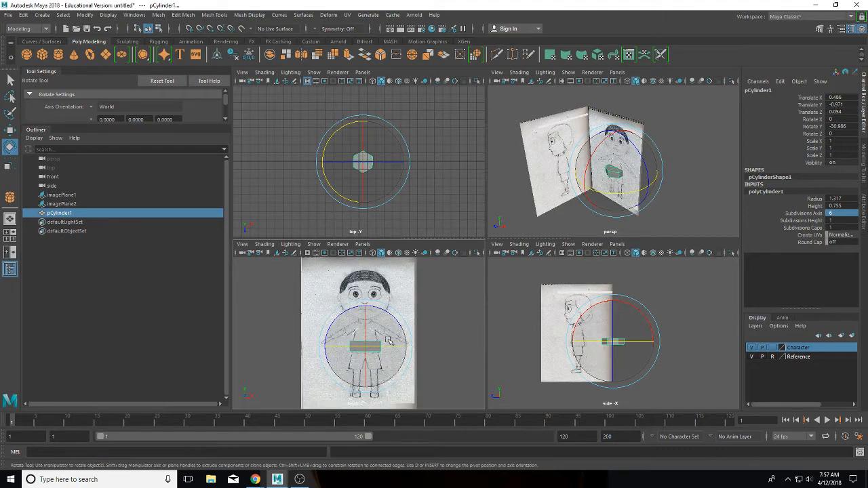
{"action": "left_click_drag", "start_coordinate": [390, 350], "coordinate": [390, 349]}
{"action": "key", "text": "ctrl+z"}
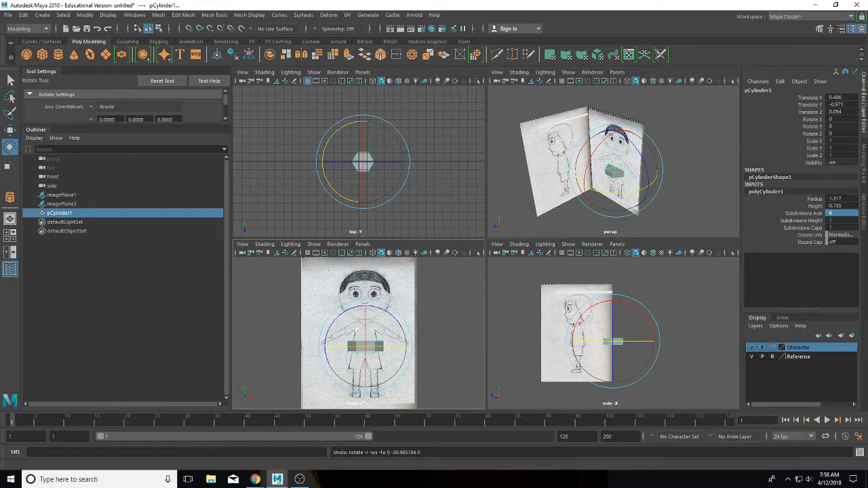
{"action": "left_click", "coordinate": [864, 157]}
Step: Cut two vertical edge loops through the cylinder in the side view with Multi-Cut
{"action": "left_click", "coordinate": [771, 337]}
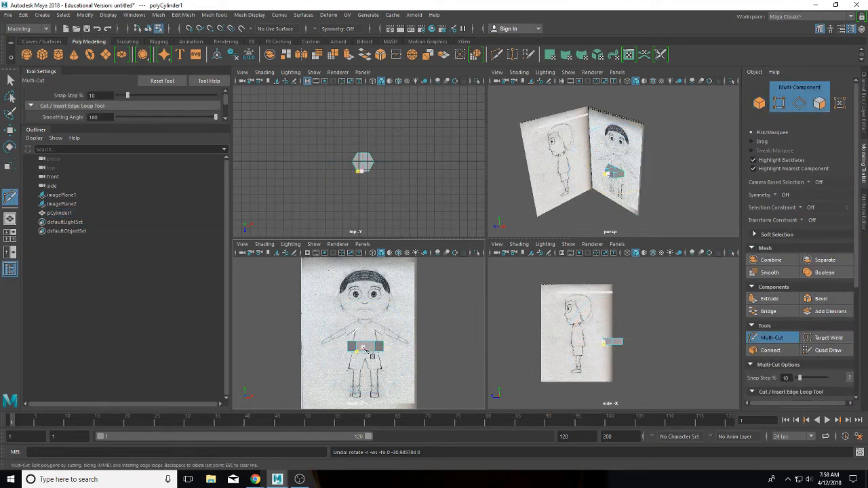
{"action": "left_click", "coordinate": [380, 362]}
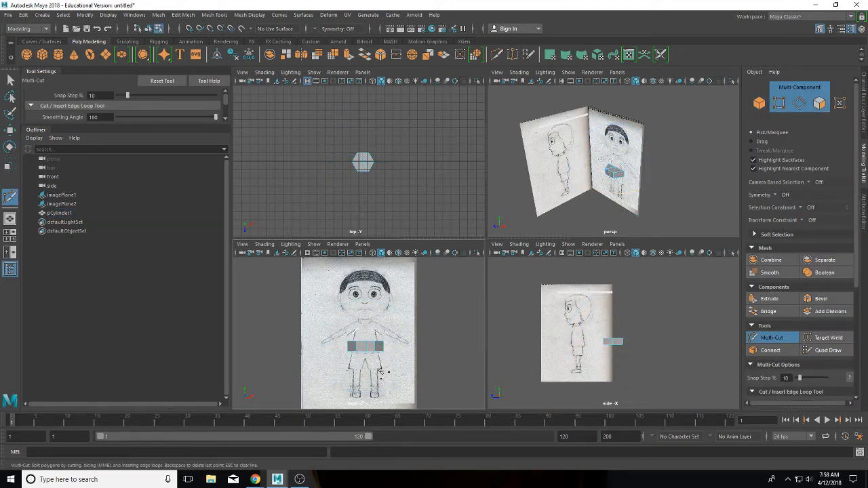
{"action": "key", "text": "ctrl+z"}
{"action": "left_click", "coordinate": [612, 332]}
{"action": "scroll", "coordinate": [618, 329], "scroll_direction": "up", "scroll_amount": 3}
{"action": "scroll", "coordinate": [619, 329], "scroll_direction": "up", "scroll_amount": 3}
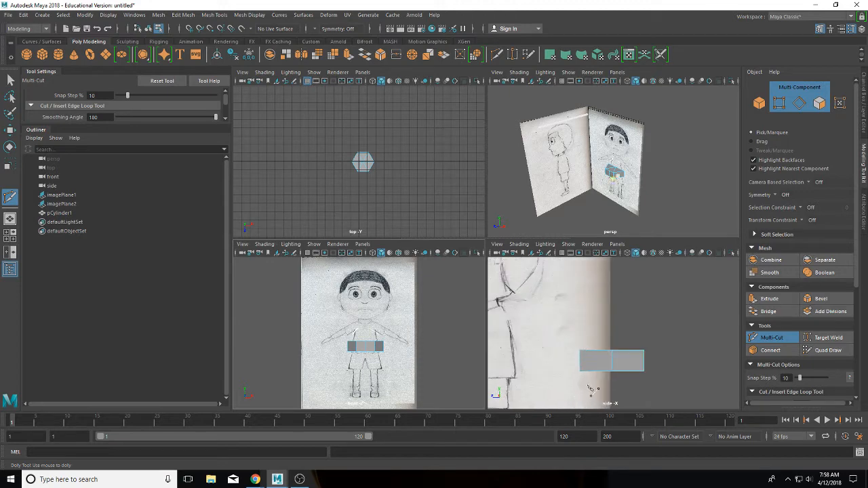
{"action": "left_click", "coordinate": [599, 366], "text": "ctrl"}
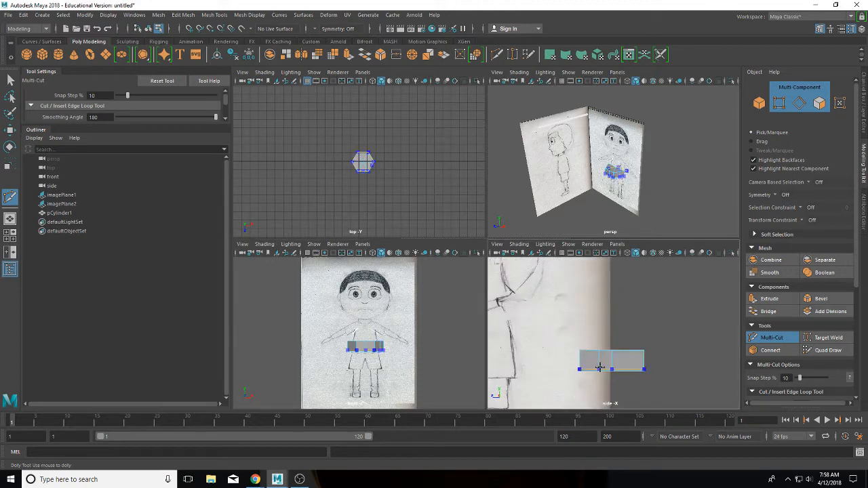
{"action": "left_click", "coordinate": [625, 364], "text": "ctrl"}
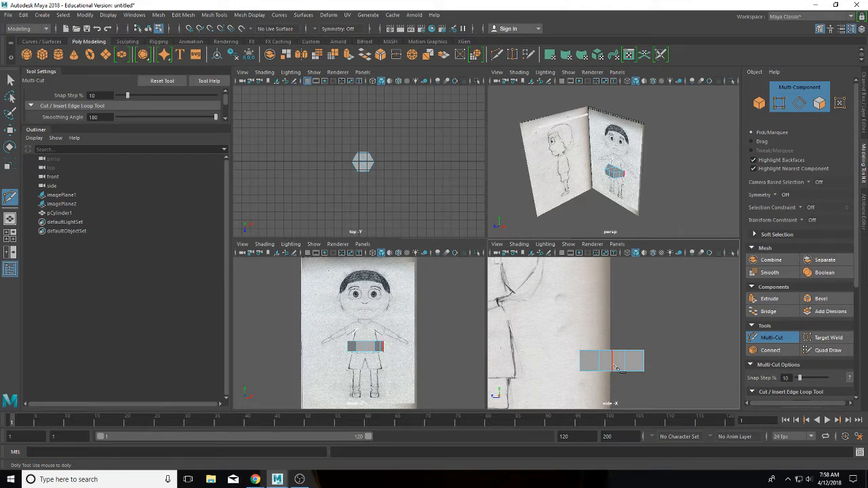
Step: Inspect a new vertical edge in edge mode, then undo the cylinder's recent moves
{"action": "right_click_drag", "start_coordinate": [614, 367], "coordinate": [613, 197]}
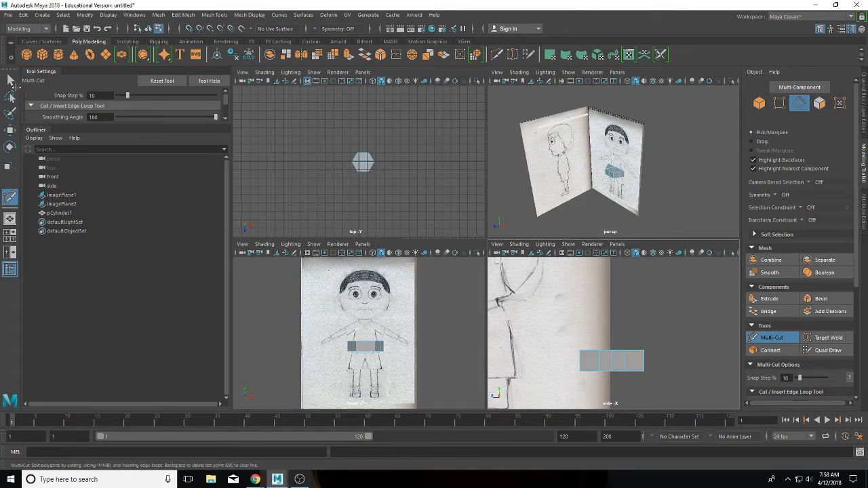
{"action": "left_click", "coordinate": [10, 80]}
{"action": "left_click", "coordinate": [609, 365]}
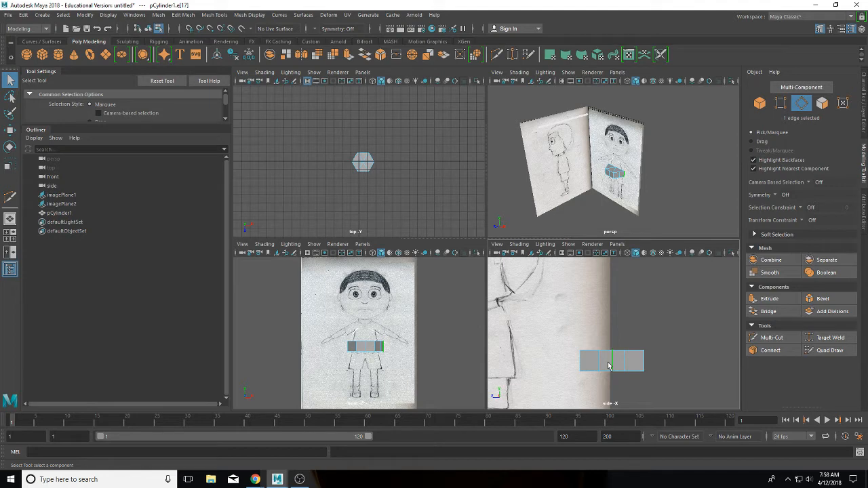
{"action": "left_click", "coordinate": [608, 366], "text": "ctrl"}
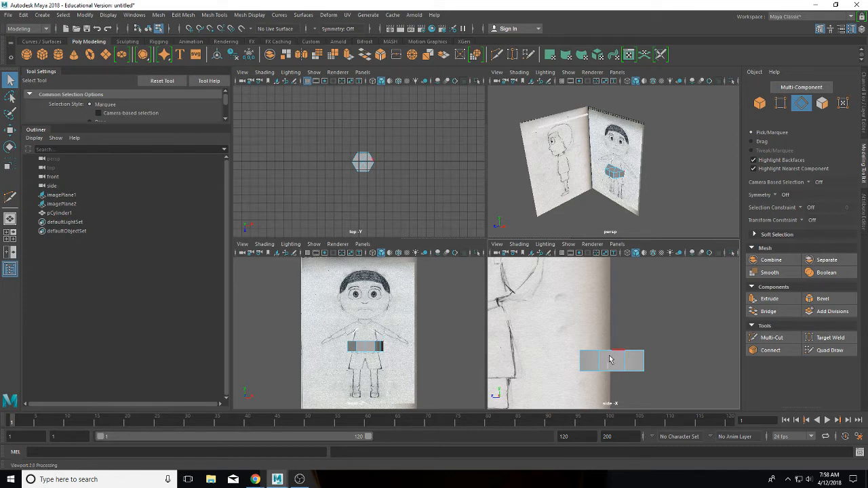
{"action": "key", "text": "ctrl+z"}
{"action": "key", "text": "ctrl+z"}
{"action": "key", "text": "ctrl+z"}
{"action": "key", "text": "ctrl+z"}
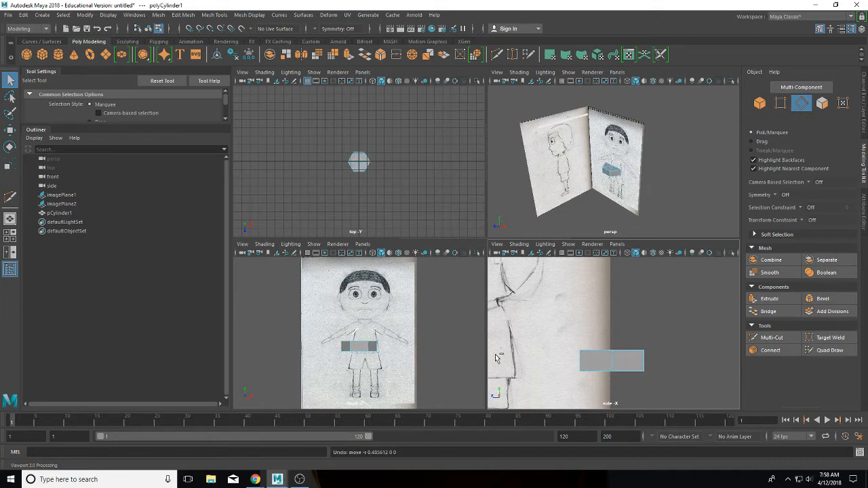
Step: Undo back to the original cylinder and reset polyCylinder1's Subdivisions Axis to 6
{"action": "key", "text": "ctrl+z"}
{"action": "key", "text": "ctrl+z"}
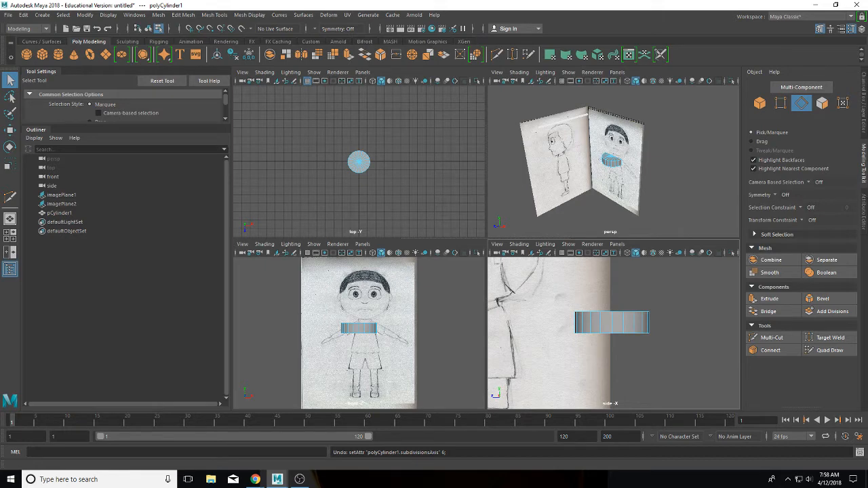
{"action": "left_click", "coordinate": [863, 105]}
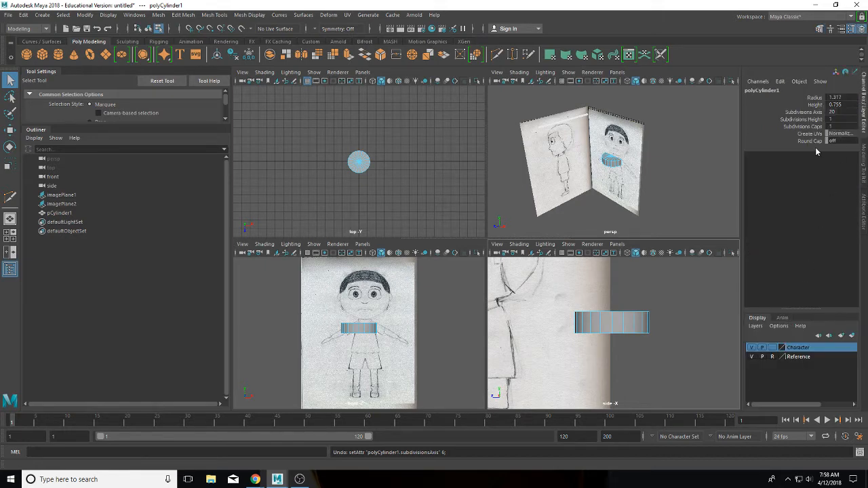
{"action": "left_click", "coordinate": [364, 329]}
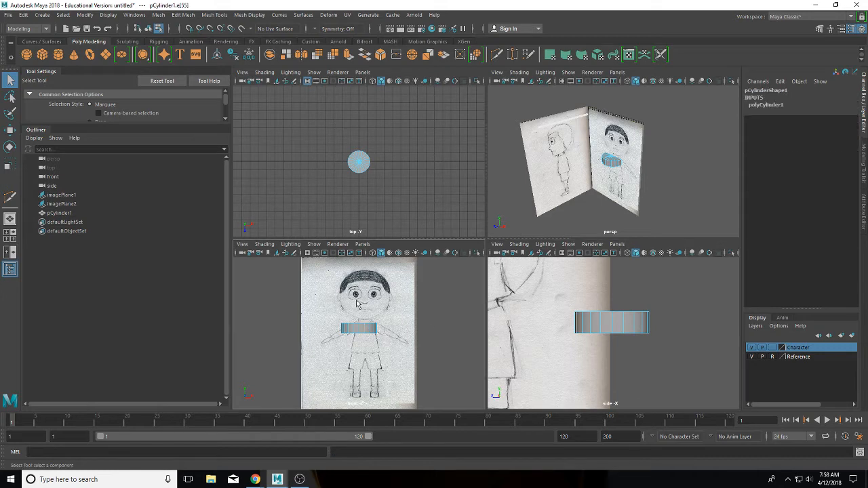
{"action": "right_click_drag", "start_coordinate": [352, 326], "coordinate": [371, 317]}
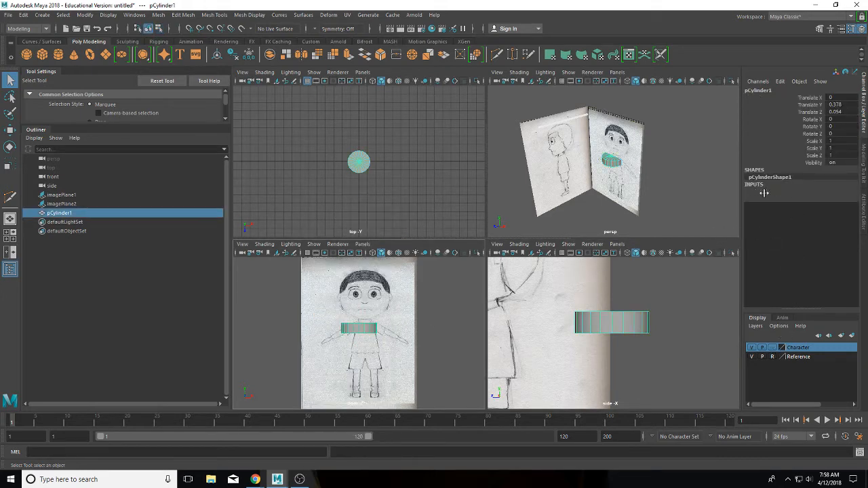
{"action": "left_click", "coordinate": [765, 192]}
{"action": "double_click", "coordinate": [831, 212]}
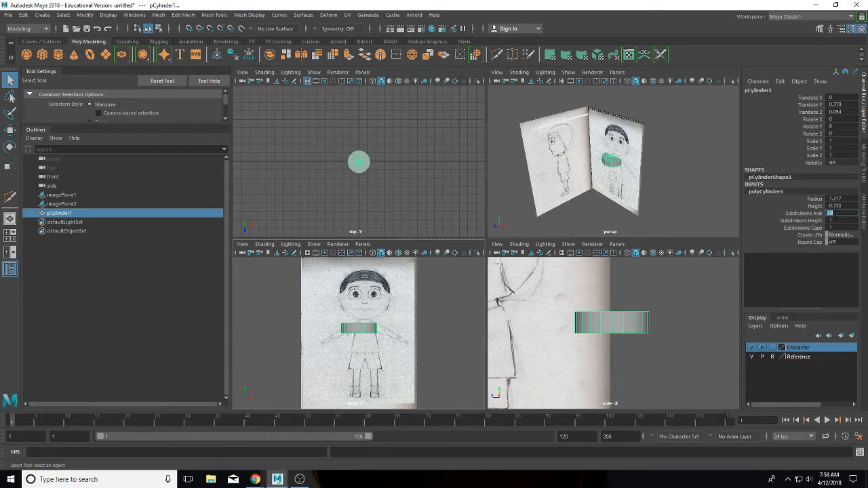
{"action": "type", "text": "6"}
{"action": "key", "text": "Return"}
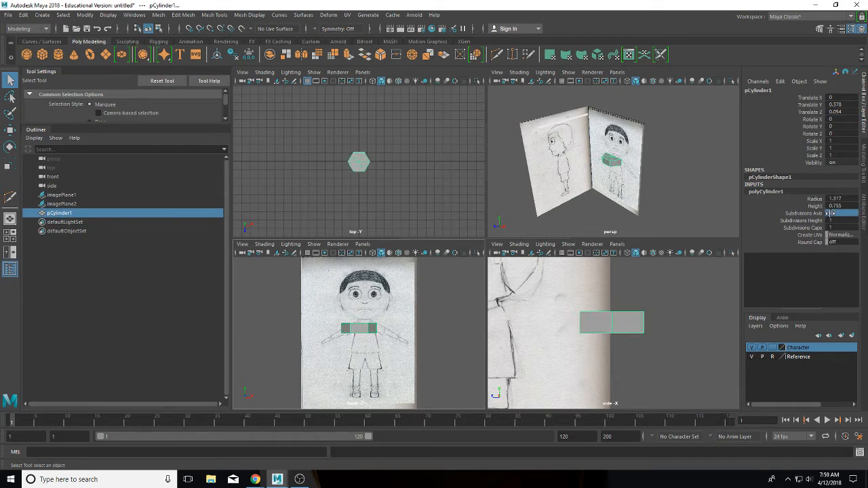
Step: Set the hexagonal cylinder's Rotate Y to exactly -30 degrees
{"action": "left_click", "coordinate": [10, 146]}
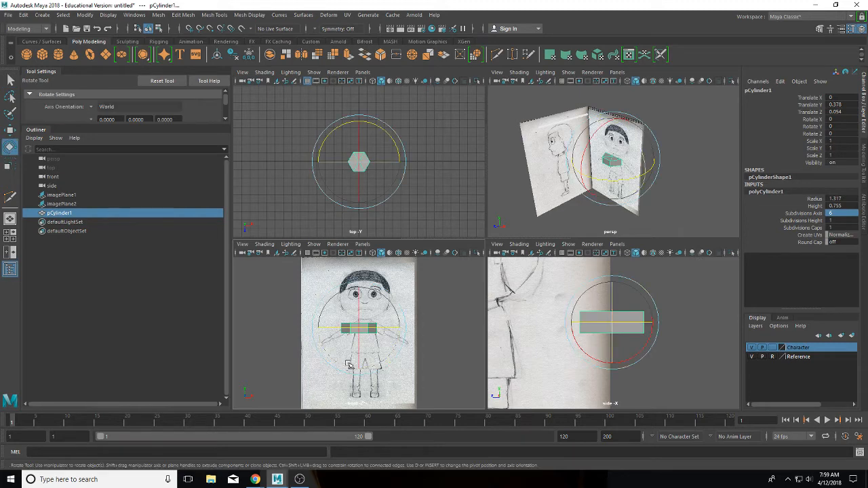
{"action": "left_click_drag", "start_coordinate": [388, 330], "coordinate": [368, 329]}
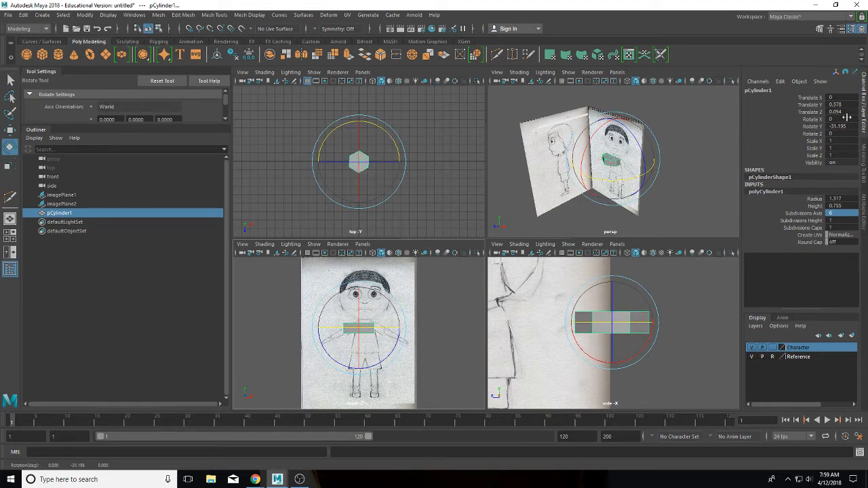
{"action": "double_click", "coordinate": [841, 126]}
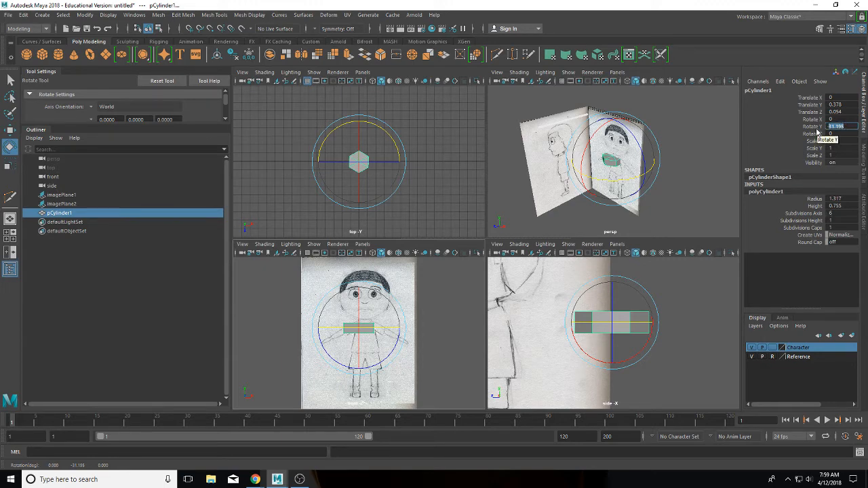
{"action": "key", "text": "Return"}
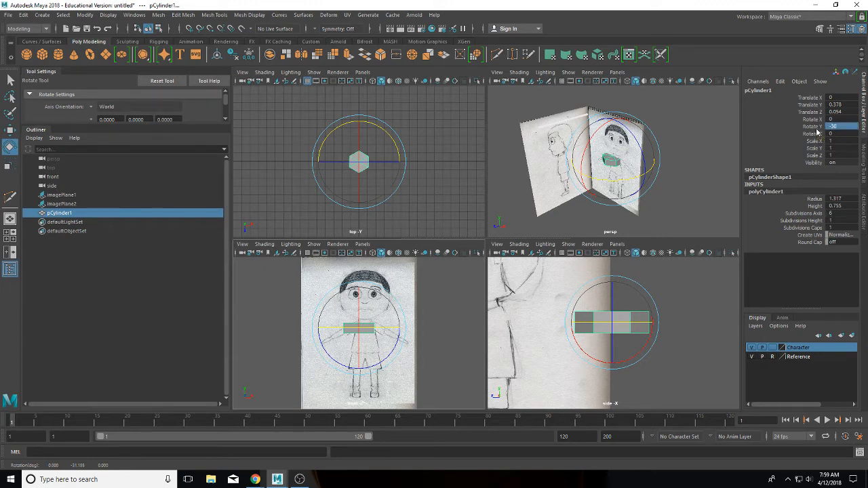
{"action": "left_click", "coordinate": [10, 129]}
Step: Move the cylinder to 0.398, -0.618, 4.262 over the torso and select two end vertices
{"action": "left_click_drag", "start_coordinate": [357, 299], "coordinate": [358, 313]}
{"action": "left_click_drag", "start_coordinate": [399, 342], "coordinate": [402, 341]}
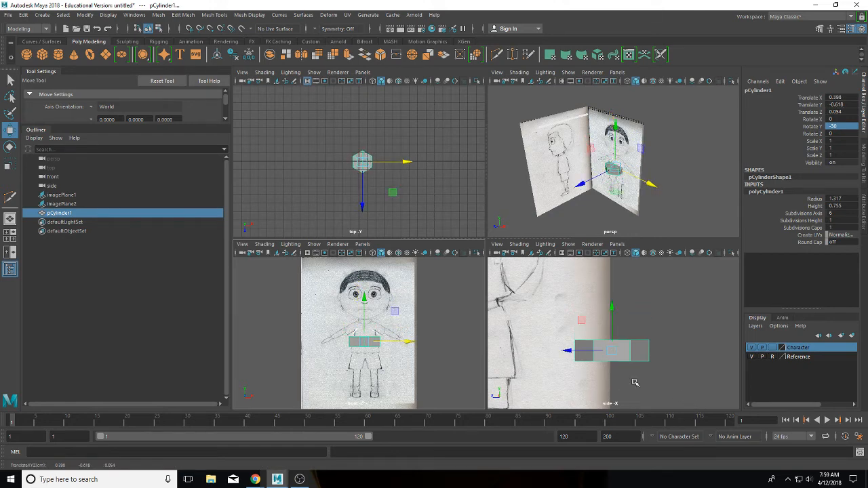
{"action": "middle_click_drag", "start_coordinate": [538, 320], "coordinate": [683, 317], "text": "alt"}
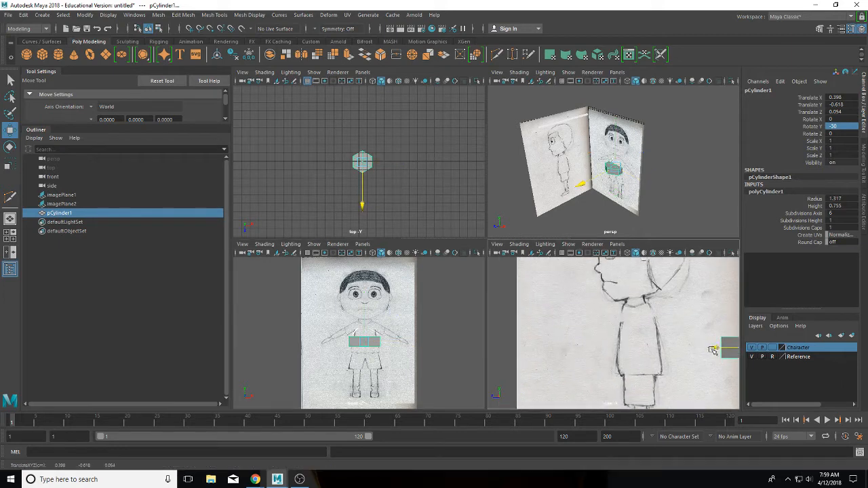
{"action": "left_click_drag", "start_coordinate": [712, 350], "coordinate": [599, 348]}
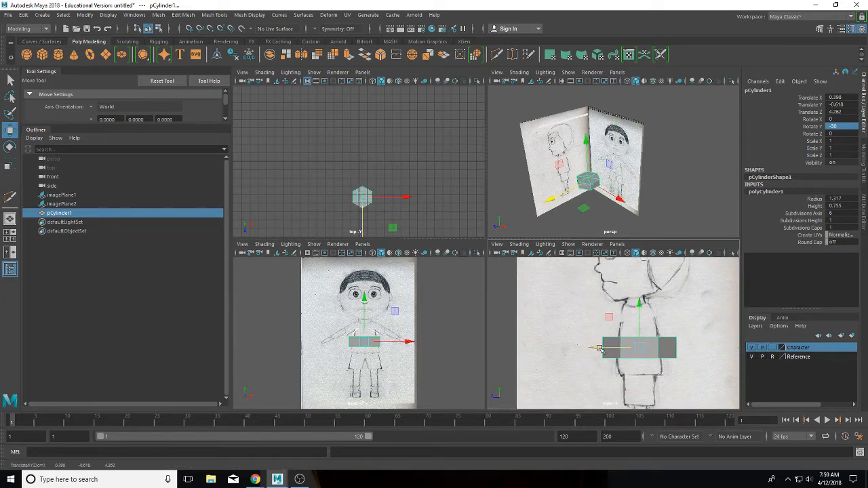
{"action": "right_click_drag", "start_coordinate": [630, 345], "coordinate": [568, 236]}
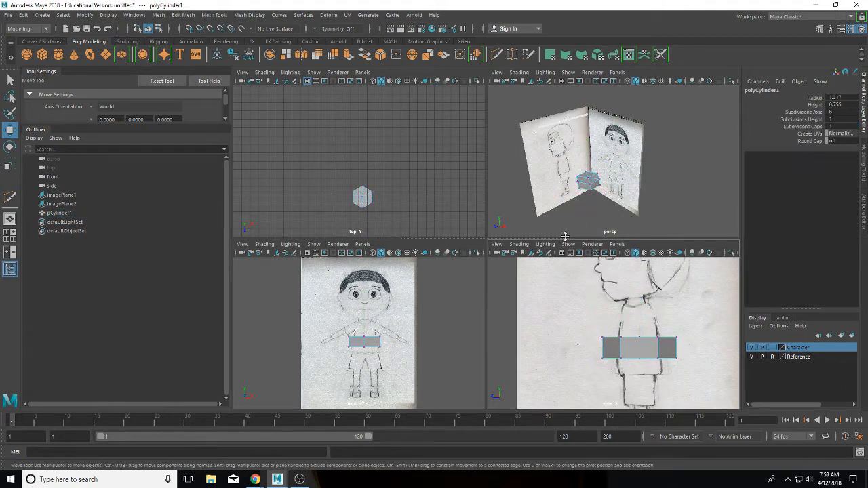
{"action": "left_click_drag", "start_coordinate": [338, 317], "coordinate": [357, 364]}
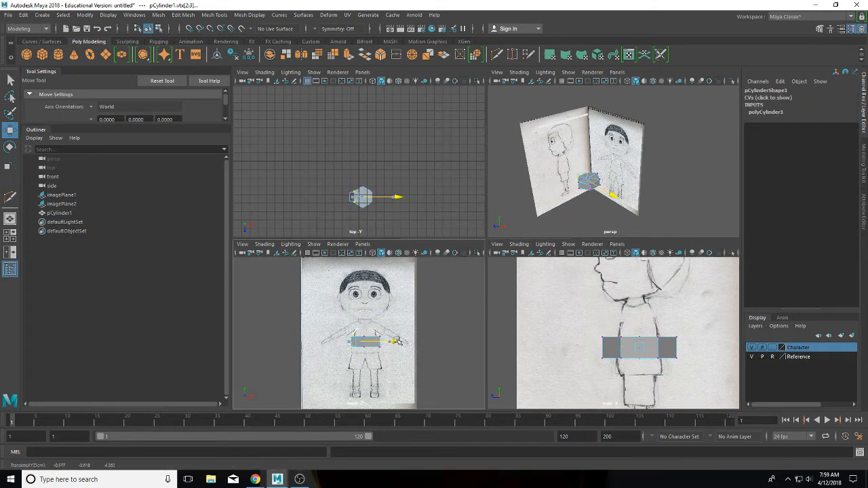
Step: Nudge the selected end vertices and a group of three side-view vertices sideways
{"action": "mouse_move", "coordinate": [396, 341]}
{"action": "left_mouse_down"}
{"action": "mouse_move", "coordinate": [359, 339]}
{"action": "mouse_move", "coordinate": [388, 335]}
{"action": "mouse_move", "coordinate": [377, 346]}
{"action": "mouse_move", "coordinate": [416, 346]}
{"action": "mouse_move", "coordinate": [403, 338]}
{"action": "left_mouse_up"}
{"action": "left_click", "coordinate": [333, 326]}
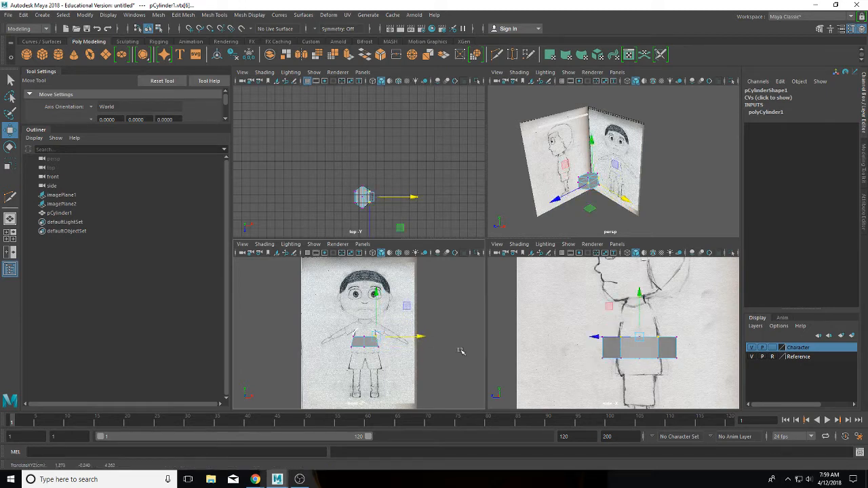
{"action": "left_click_drag", "start_coordinate": [597, 323], "coordinate": [633, 372]}
{"action": "mouse_move", "coordinate": [588, 345]}
{"action": "left_mouse_down"}
{"action": "mouse_move", "coordinate": [580, 349]}
{"action": "mouse_move", "coordinate": [589, 349]}
{"action": "left_mouse_up"}
{"action": "left_click", "coordinate": [601, 323]}
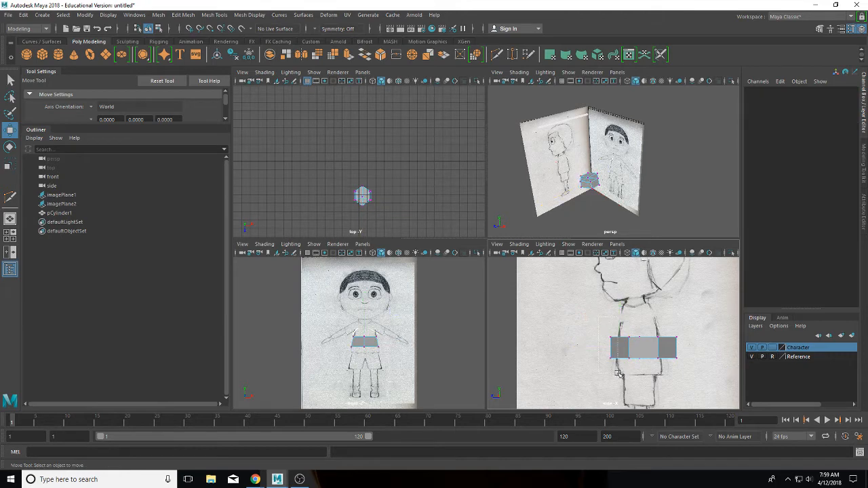
Step: Pull the block's upper-left and right-edge vertices inward to match the side sketch
{"action": "left_click", "coordinate": [610, 347]}
{"action": "left_click_drag", "start_coordinate": [606, 330], "coordinate": [625, 346]}
{"action": "left_click", "coordinate": [598, 327]}
{"action": "left_click_drag", "start_coordinate": [619, 366], "coordinate": [581, 350]}
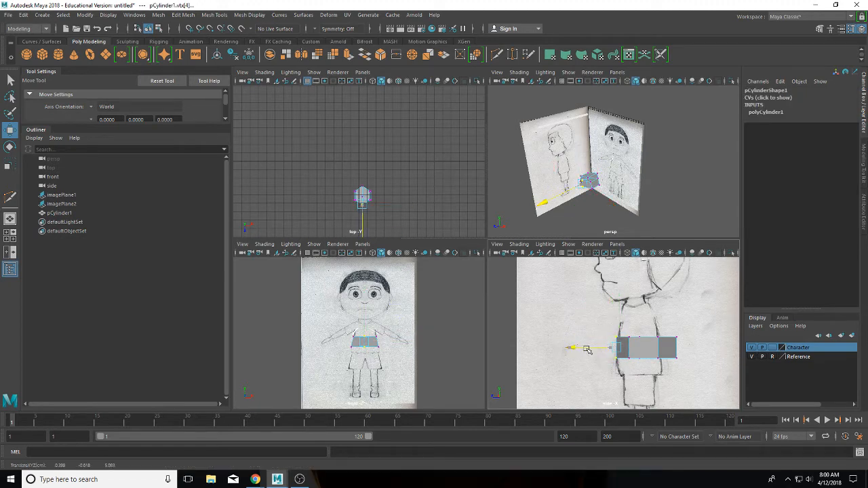
{"action": "left_click", "coordinate": [598, 324]}
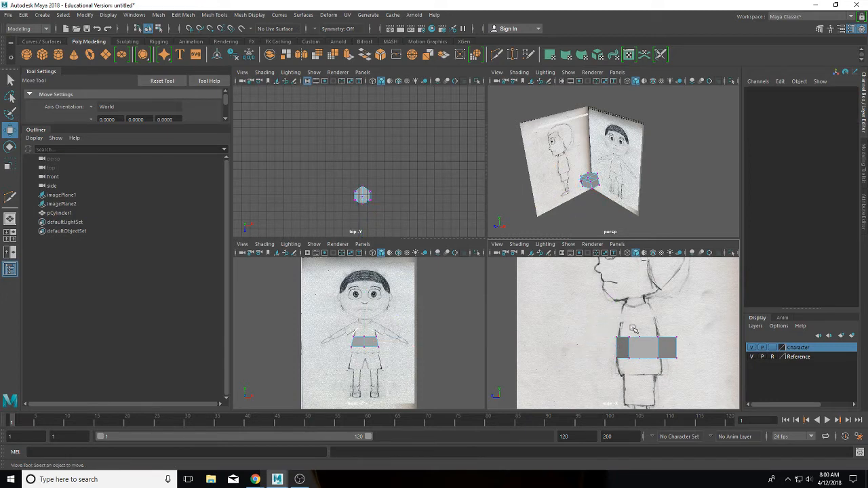
{"action": "left_click_drag", "start_coordinate": [629, 344], "coordinate": [610, 331]}
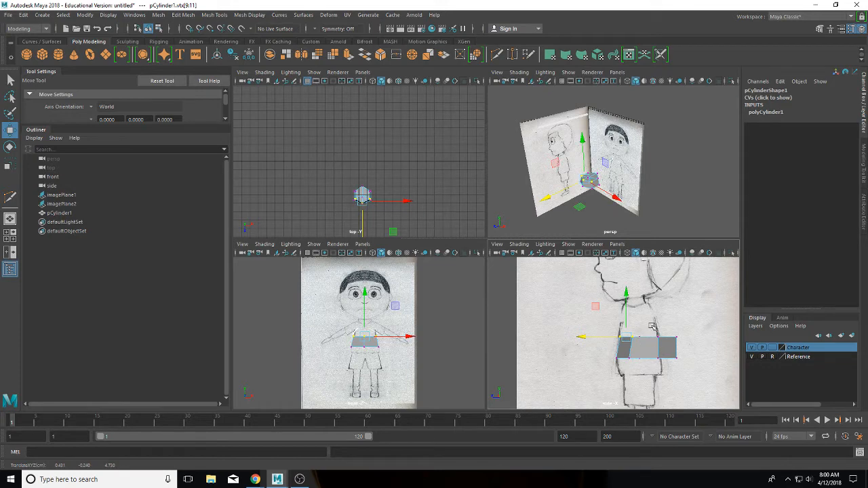
{"action": "left_click_drag", "start_coordinate": [653, 331], "coordinate": [639, 349]}
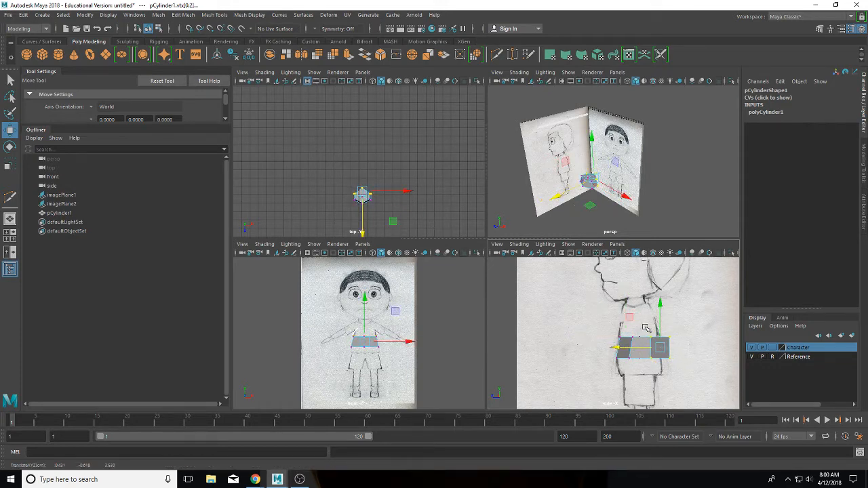
{"action": "left_click", "coordinate": [668, 330]}
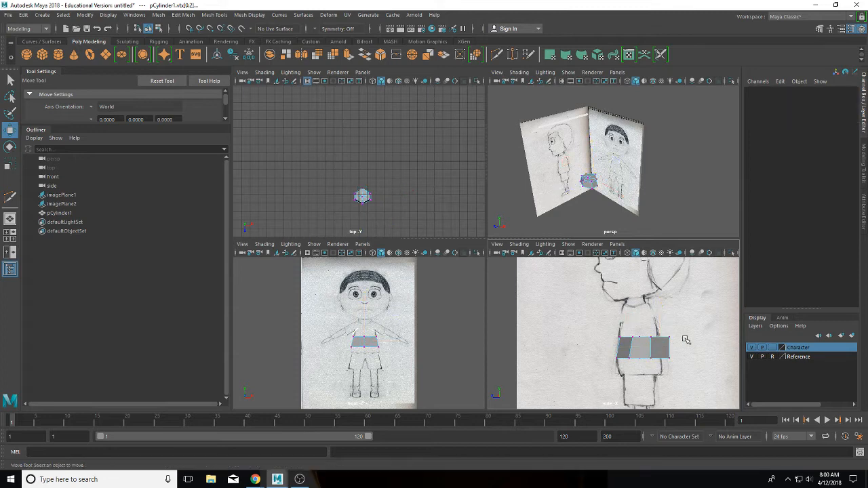
{"action": "left_click_drag", "start_coordinate": [679, 373], "coordinate": [623, 337]}
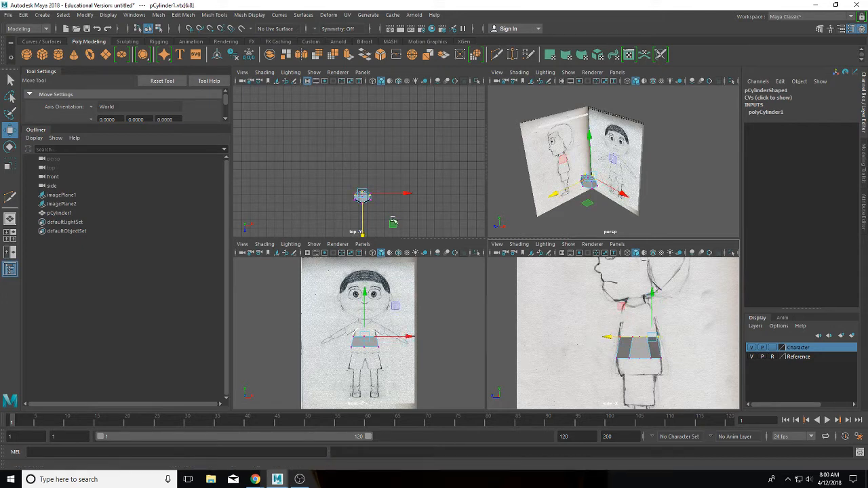
Step: In face mode, select the six top faces of the pCylinder1 torso block and show the Modeling Toolkit
{"action": "scroll", "coordinate": [387, 216], "scroll_direction": "up", "scroll_amount": 5}
{"action": "scroll", "coordinate": [381, 186], "scroll_direction": "down", "scroll_amount": 5}
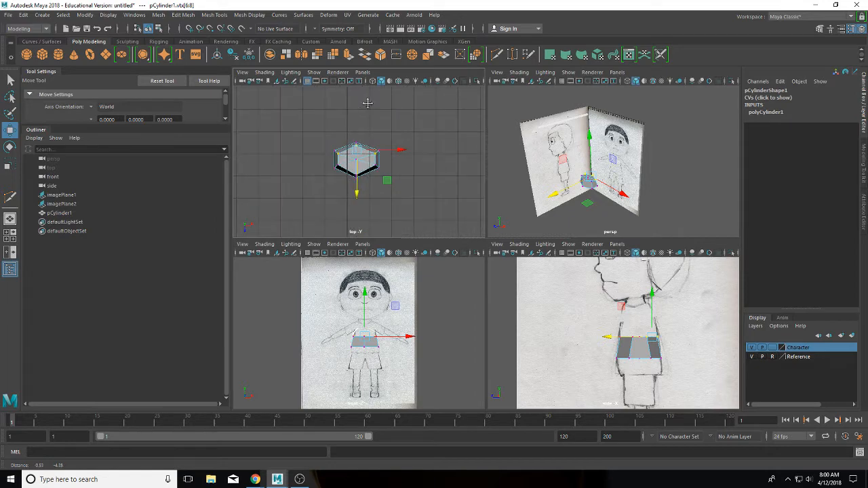
{"action": "scroll", "coordinate": [371, 173], "scroll_direction": "up", "scroll_amount": 2}
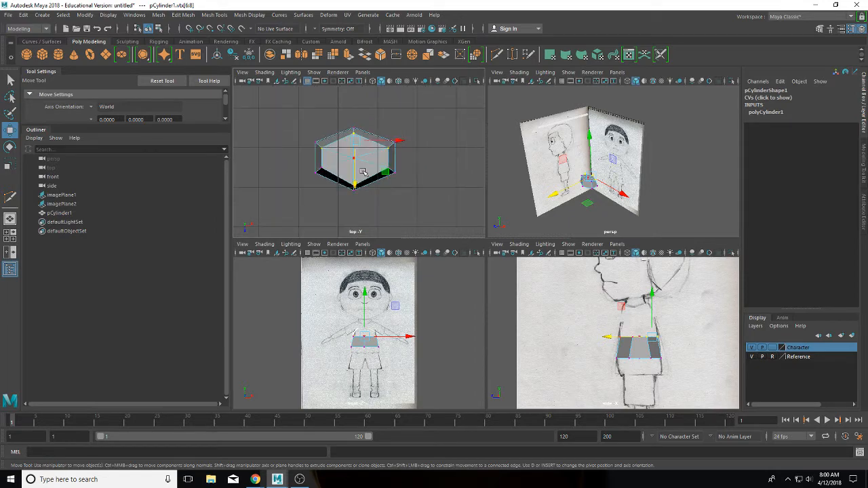
{"action": "right_click_drag", "start_coordinate": [344, 171], "coordinate": [343, 198]}
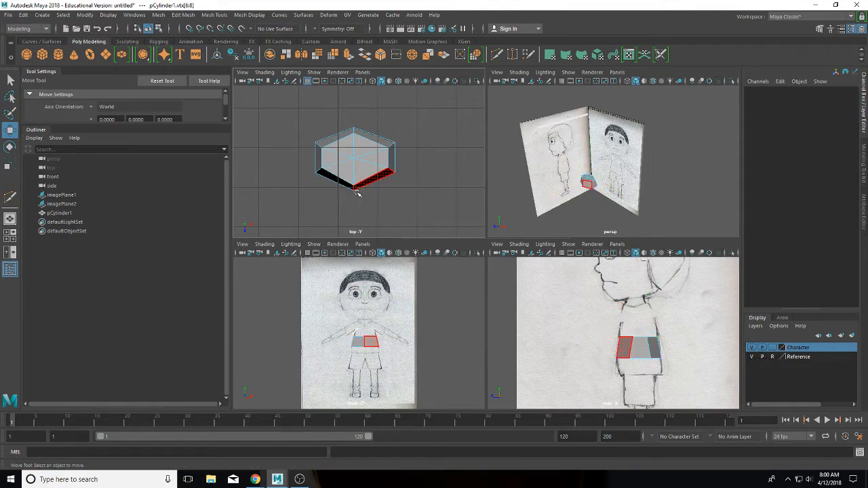
{"action": "left_click", "coordinate": [357, 178]}
{"action": "left_click", "coordinate": [358, 178]}
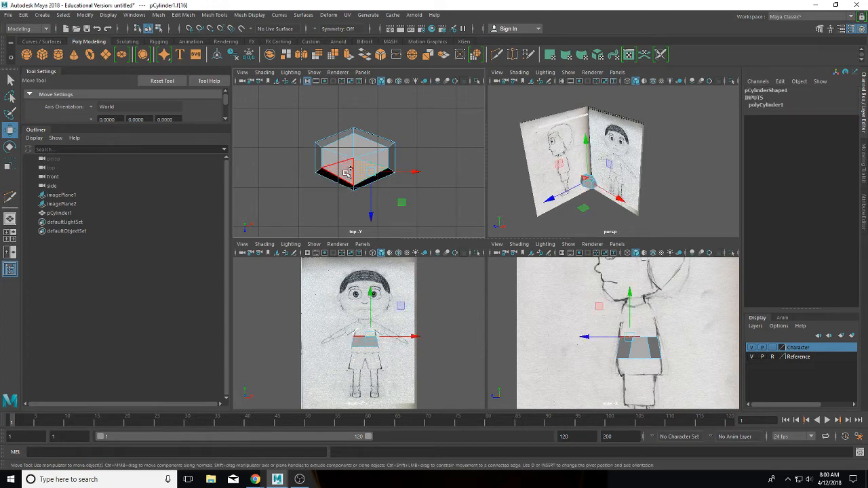
{"action": "left_click", "coordinate": [336, 166], "text": "shift"}
{"action": "left_click", "coordinate": [335, 153], "text": "shift"}
{"action": "left_click", "coordinate": [352, 141], "text": "shift"}
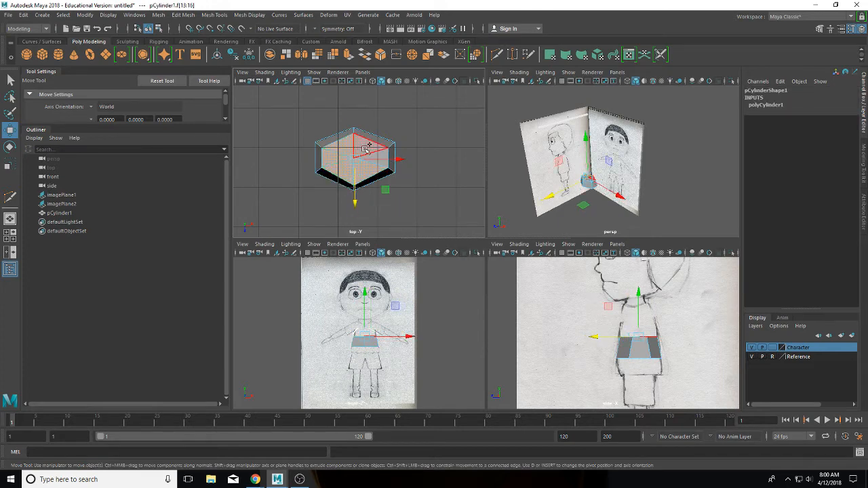
{"action": "left_click", "coordinate": [377, 146], "text": "shift"}
{"action": "left_click", "coordinate": [384, 170], "text": "shift"}
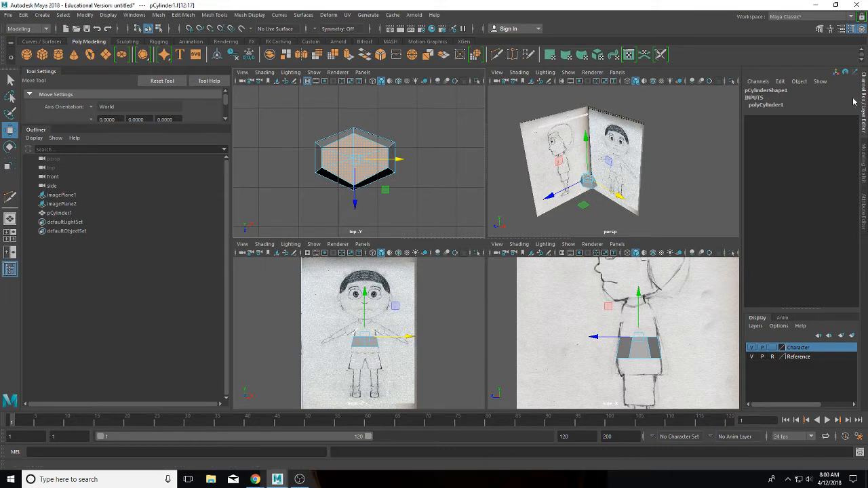
{"action": "left_click", "coordinate": [862, 156]}
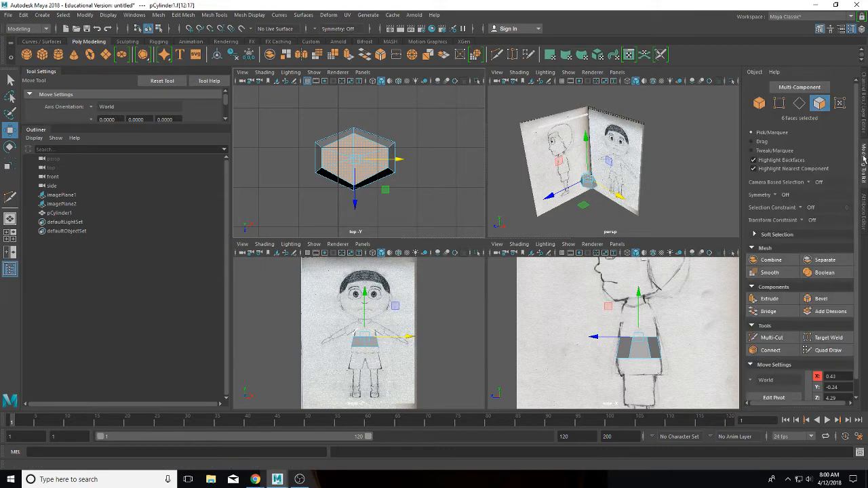
Step: Extrude the six top faces upward by 0.332 and inset them with a 0.1 offset
{"action": "left_click", "coordinate": [769, 299]}
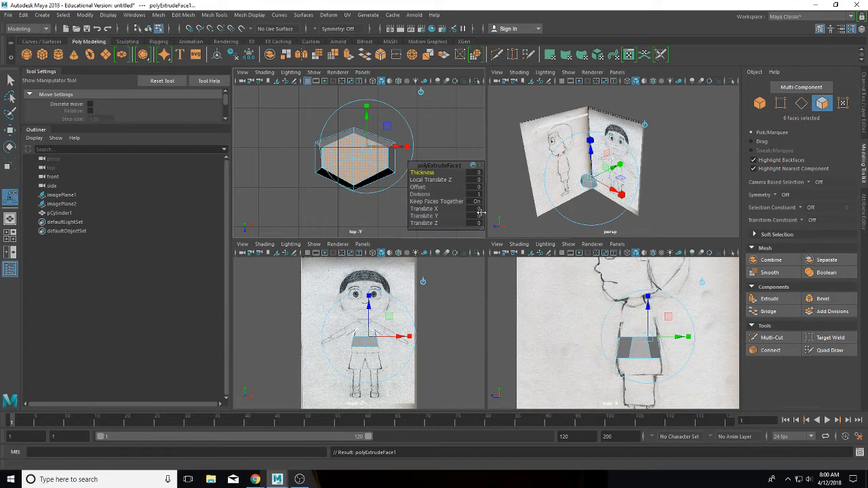
{"action": "left_click_drag", "start_coordinate": [372, 322], "coordinate": [368, 312]}
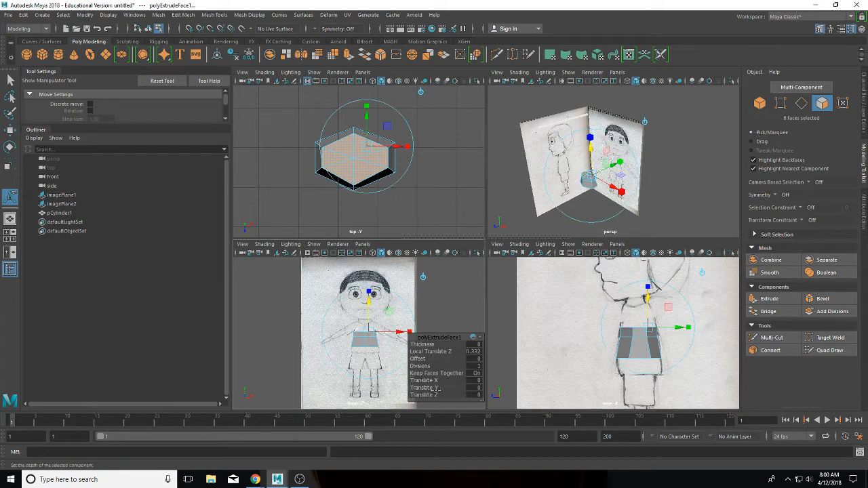
{"action": "left_click_drag", "start_coordinate": [417, 358], "coordinate": [417, 359]}
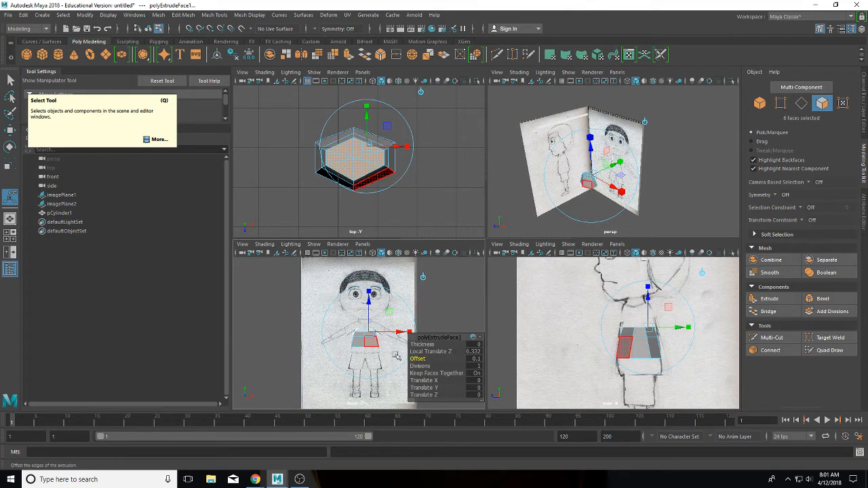
{"action": "left_click", "coordinate": [11, 80]}
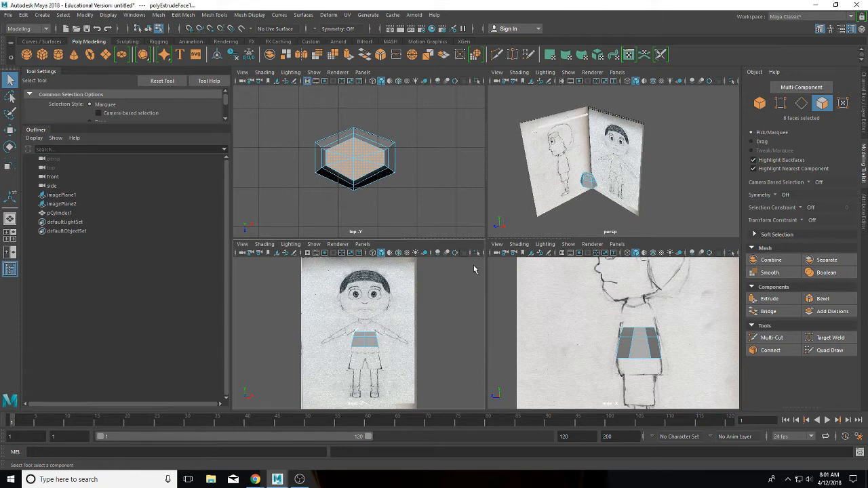
Step: Extrude the top faces again, raising them 0.166 and insetting them by 0.1
{"action": "left_click", "coordinate": [766, 298]}
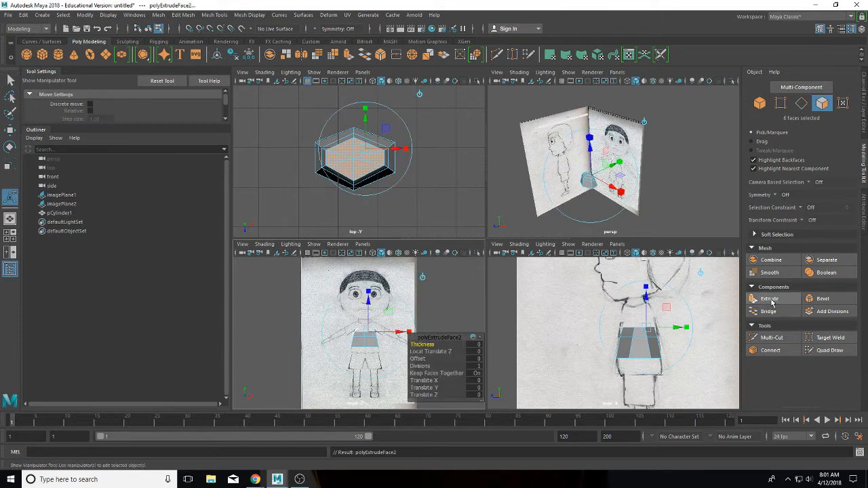
{"action": "left_click", "coordinate": [367, 305]}
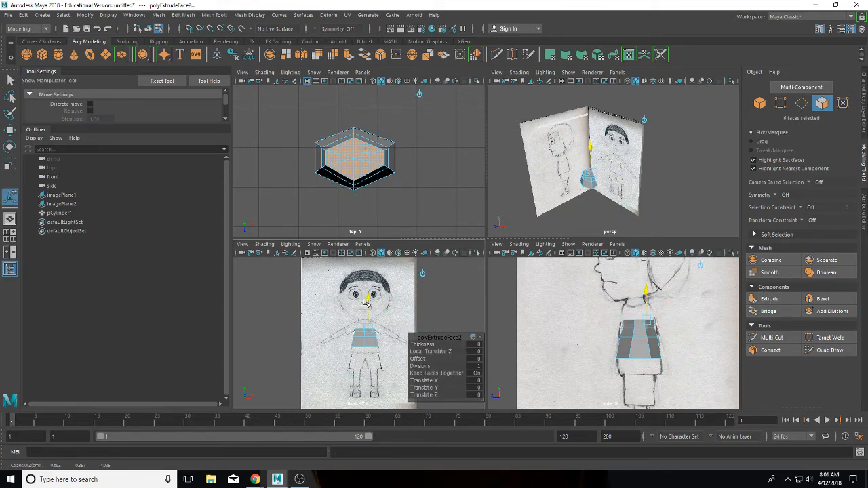
{"action": "left_click_drag", "start_coordinate": [366, 303], "coordinate": [363, 306]}
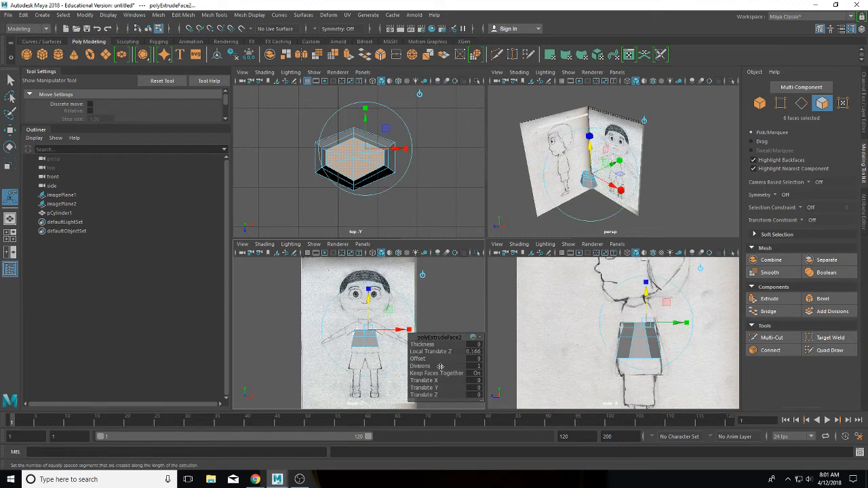
{"action": "left_click", "coordinate": [421, 359]}
{"action": "middle_click_drag", "start_coordinate": [423, 360], "coordinate": [425, 360]}
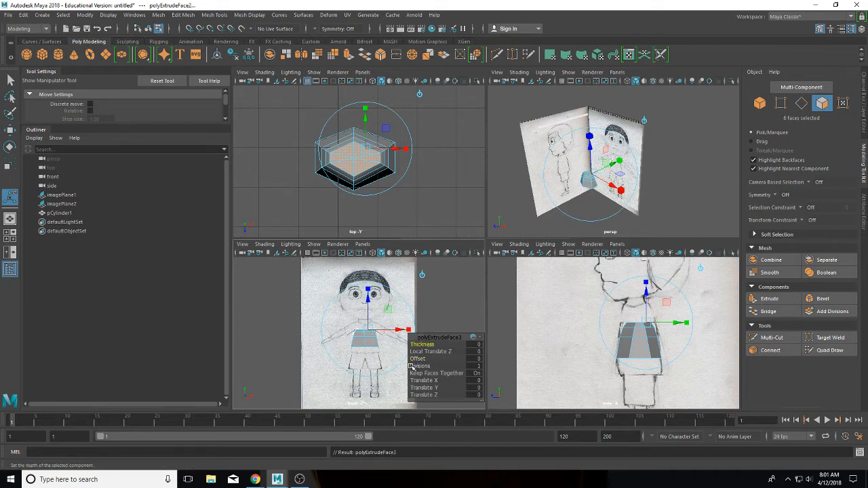
Step: Add two more top-face extrusions, pulling the second one up by 0.265
{"action": "key", "text": "ctrl+e"}
{"action": "left_click_drag", "start_coordinate": [365, 309], "coordinate": [365, 312]}
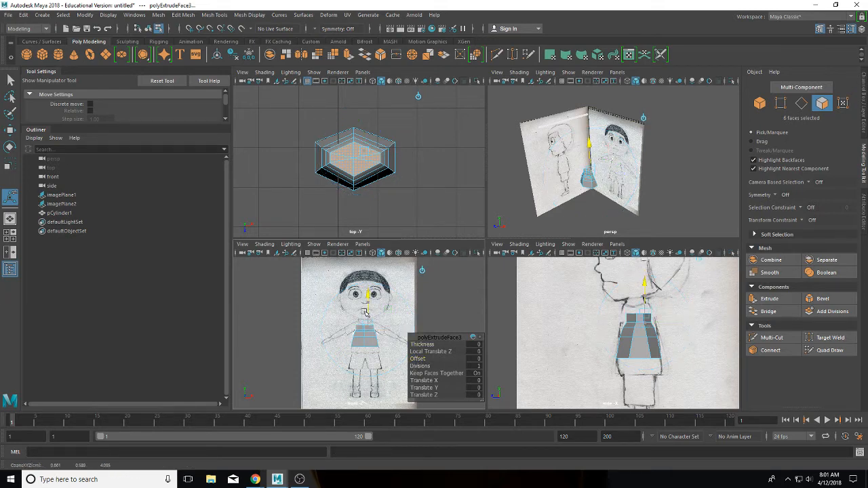
{"action": "key", "text": "ctrl+e"}
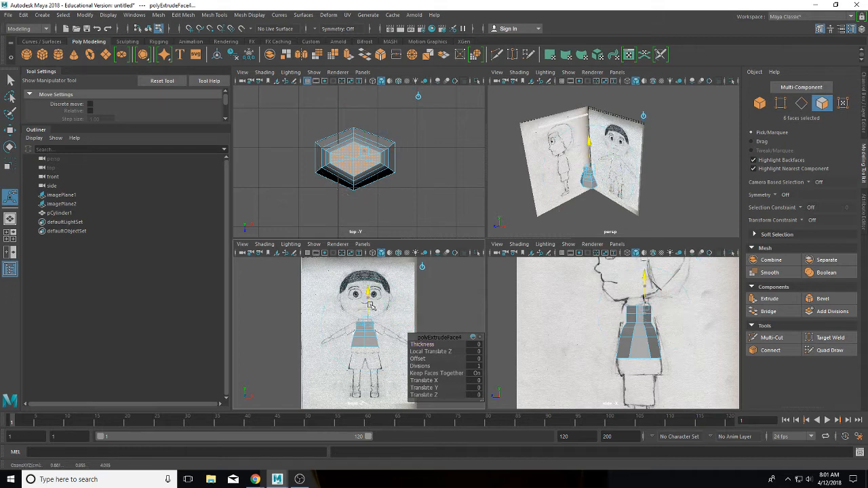
{"action": "left_click_drag", "start_coordinate": [390, 303], "coordinate": [390, 298]}
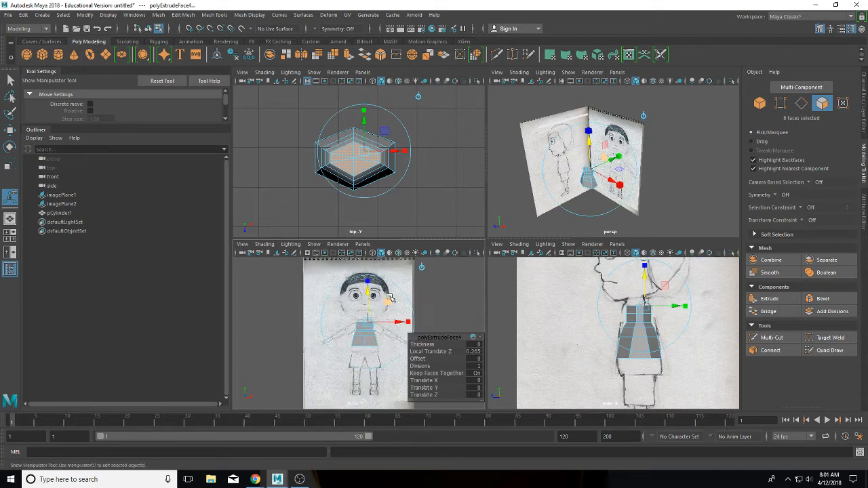
{"action": "scroll", "coordinate": [391, 298], "scroll_direction": "up", "scroll_amount": 5}
{"action": "left_click", "coordinate": [389, 282]}
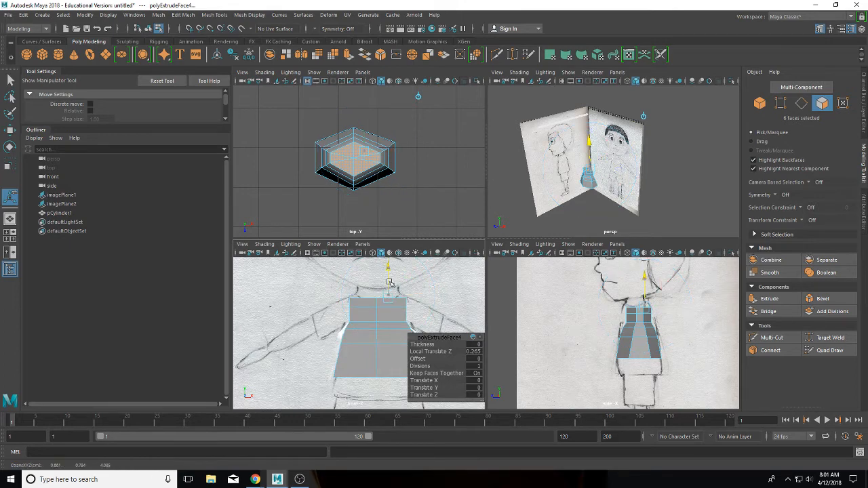
Step: Create a fifth top-face extrusion raised 0.143 with a 0.1 offset inset
{"action": "key", "text": "ctrl+e"}
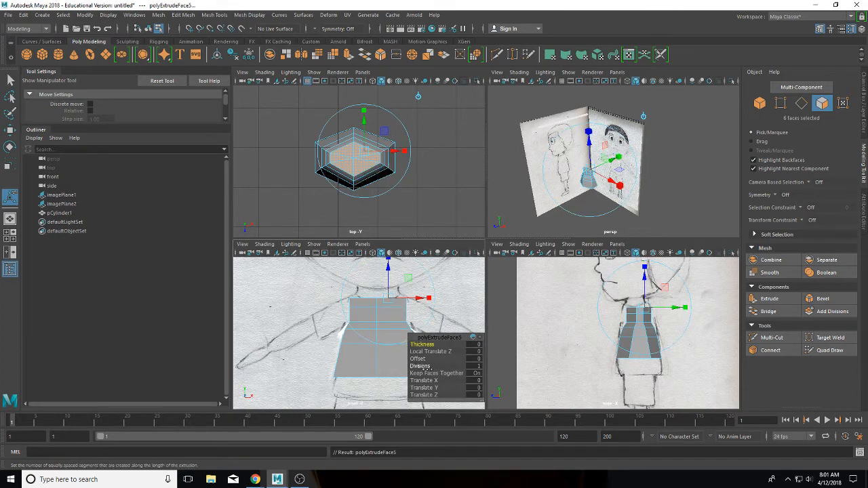
{"action": "left_click", "coordinate": [388, 279]}
{"action": "left_click_drag", "start_coordinate": [388, 280], "coordinate": [388, 273]}
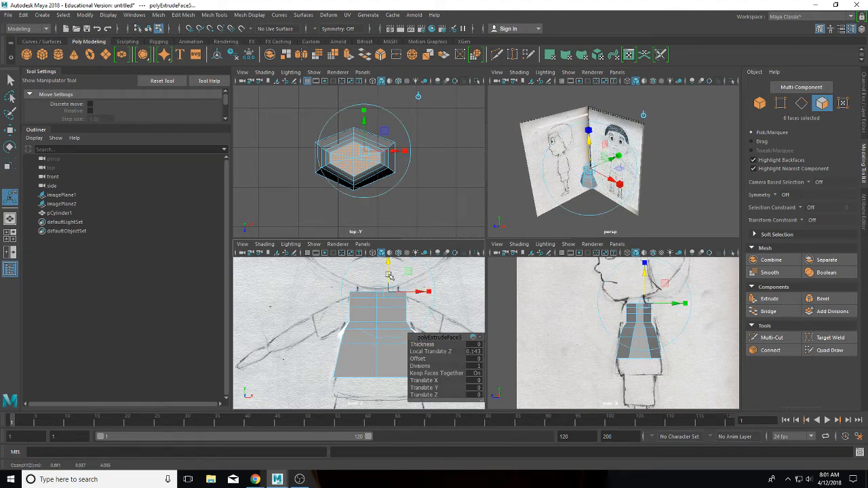
{"action": "left_click", "coordinate": [419, 358]}
{"action": "mouse_move", "coordinate": [418, 358]}
{"action": "middle_mouse_down"}
{"action": "mouse_move", "coordinate": [428, 358]}
{"action": "mouse_move", "coordinate": [412, 355]}
{"action": "mouse_move", "coordinate": [421, 352]}
{"action": "middle_mouse_up"}
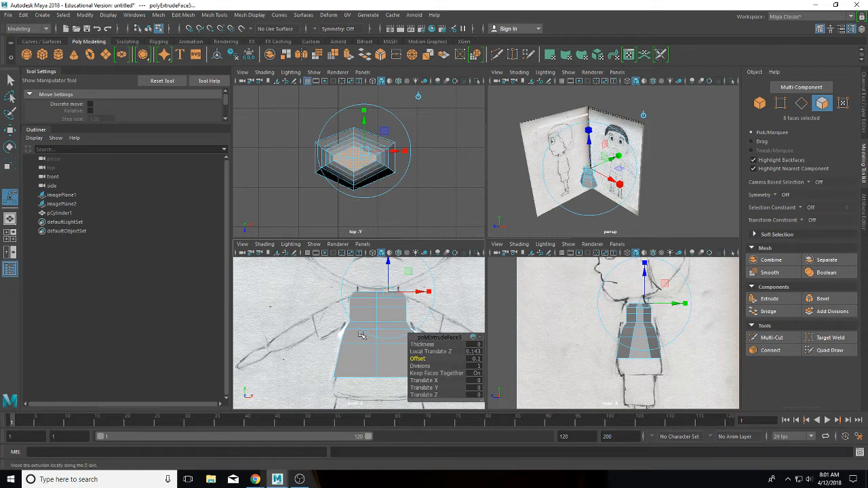
{"action": "left_click", "coordinate": [11, 164]}
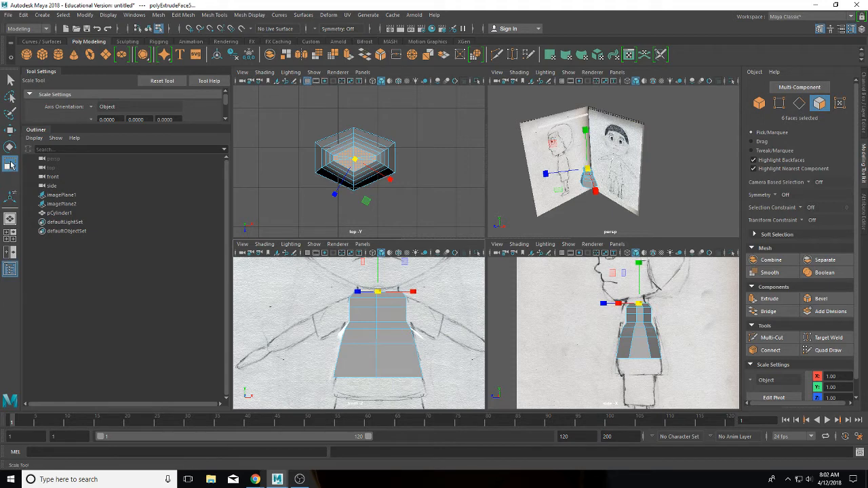
Step: Set the Scale tool's axis orientation to World, scale the faces in depth, and switch to vertex editing
{"action": "left_click", "coordinate": [98, 107]}
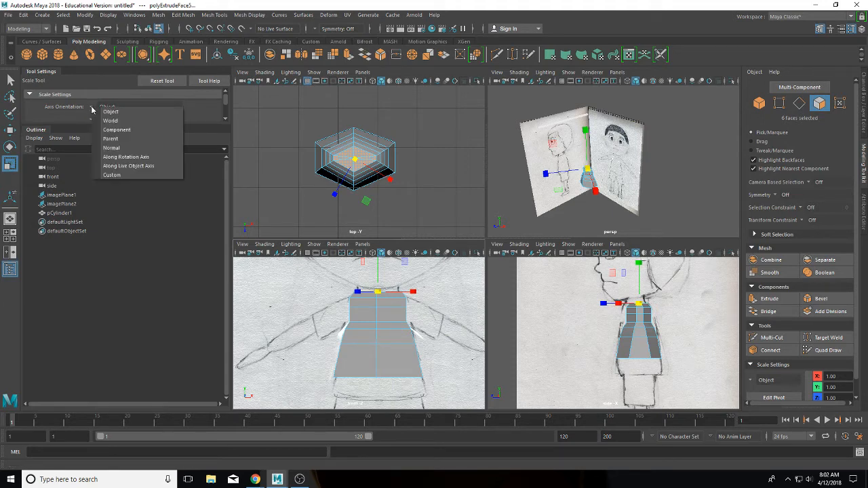
{"action": "left_click", "coordinate": [113, 122]}
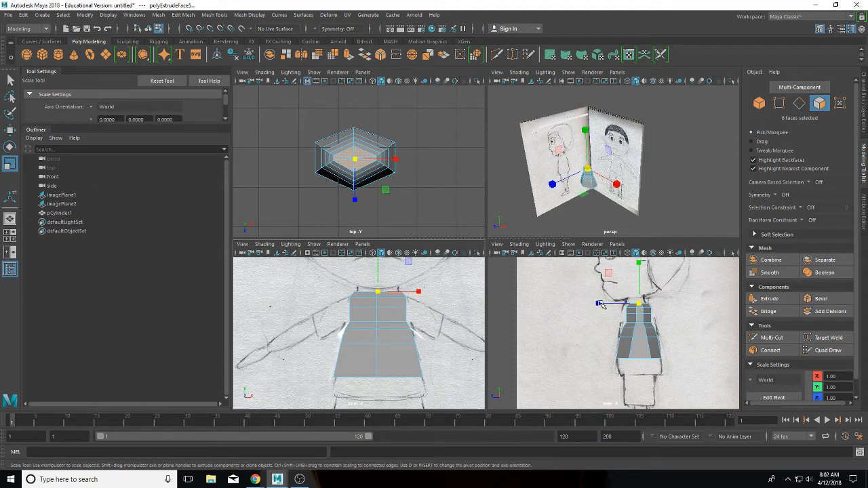
{"action": "left_click_drag", "start_coordinate": [598, 303], "coordinate": [597, 302]}
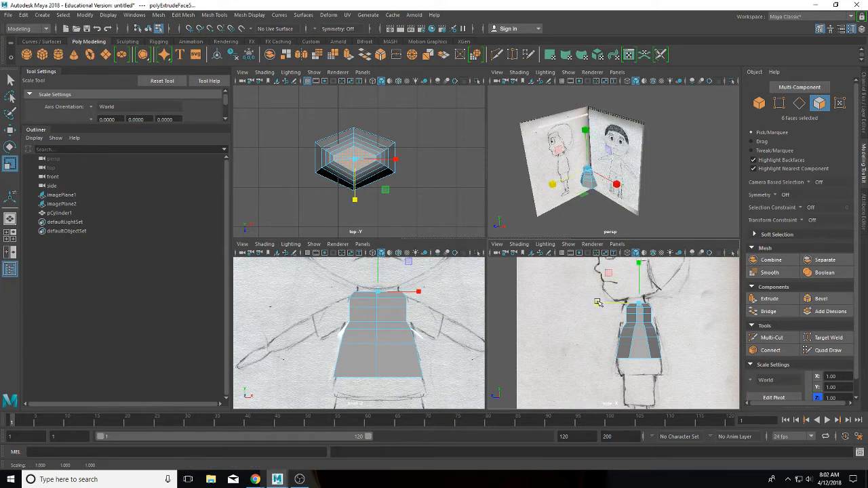
{"action": "right_click", "coordinate": [637, 333]}
{"action": "right_click_drag", "start_coordinate": [637, 333], "coordinate": [611, 222]}
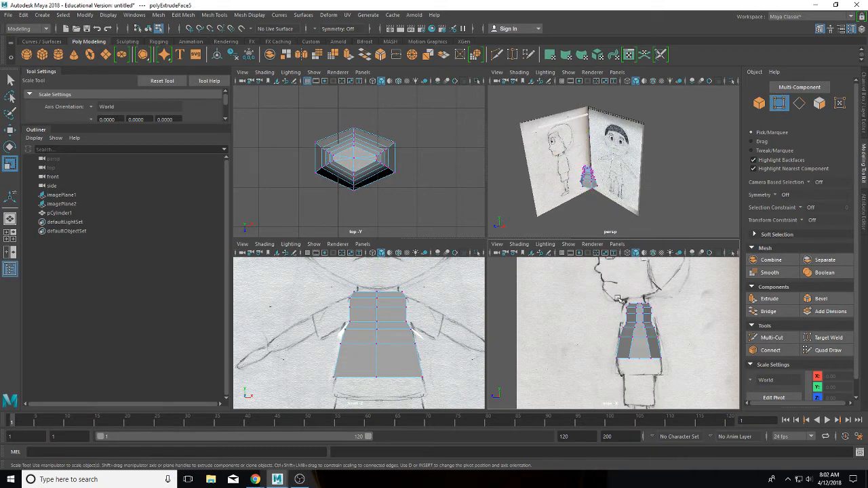
Step: Shift five front torso vertices slightly along Z, undoing an accidental scale first
{"action": "left_click_drag", "start_coordinate": [619, 298], "coordinate": [633, 330]}
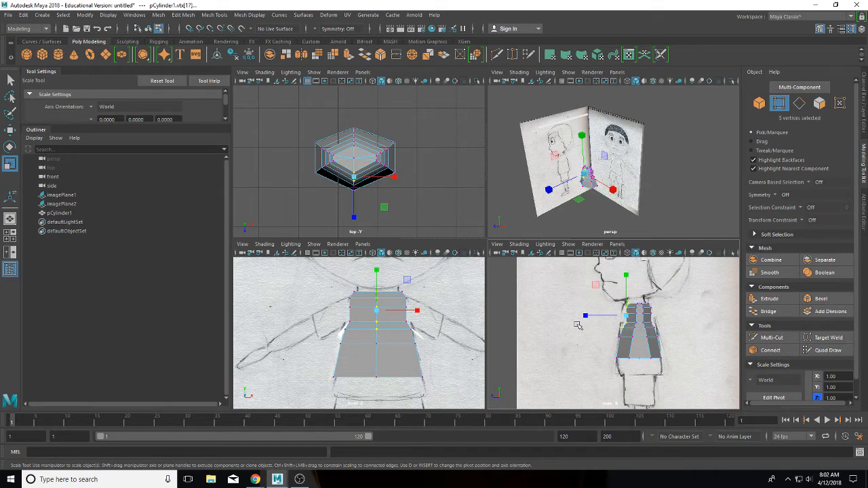
{"action": "left_click", "coordinate": [582, 316]}
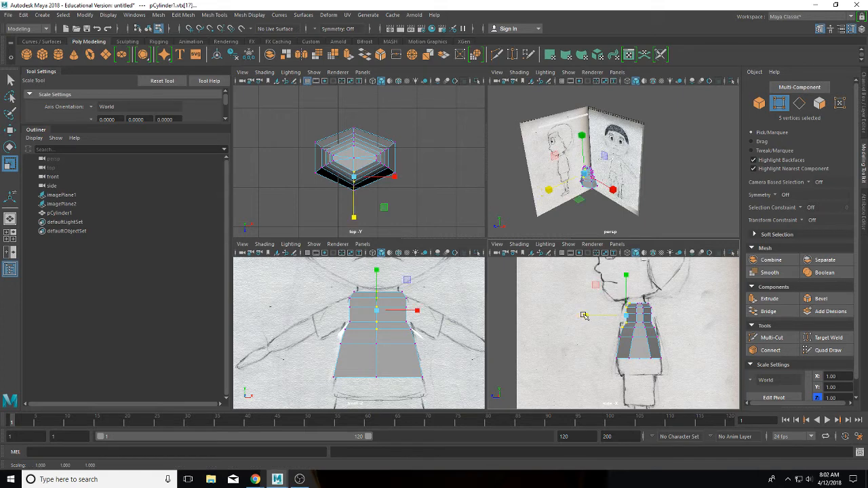
{"action": "key", "text": "ctrl+z"}
{"action": "key", "text": "w"}
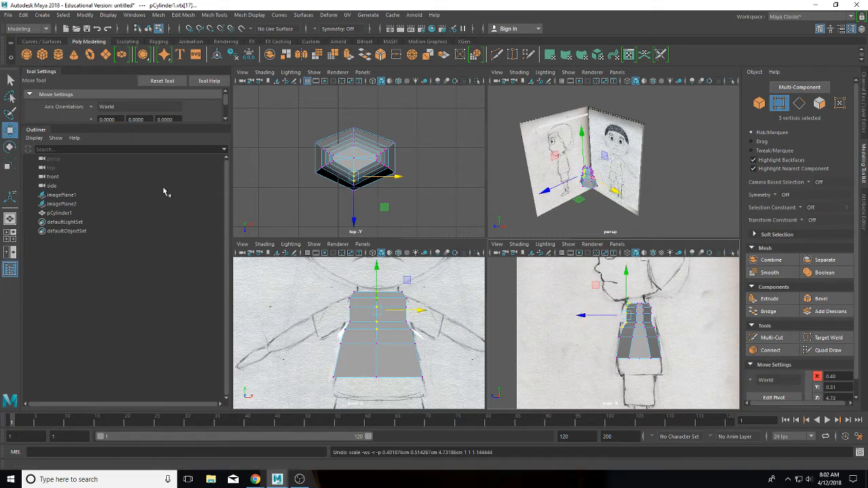
{"action": "left_click_drag", "start_coordinate": [577, 314], "coordinate": [622, 331]}
{"action": "left_click", "coordinate": [583, 328]}
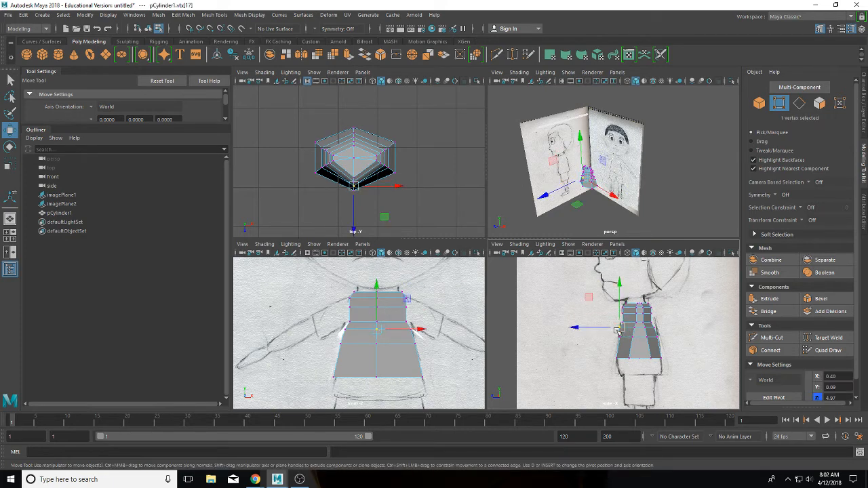
Step: Nudge individual upper torso vertices along Z in the side view
{"action": "left_click", "coordinate": [592, 329]}
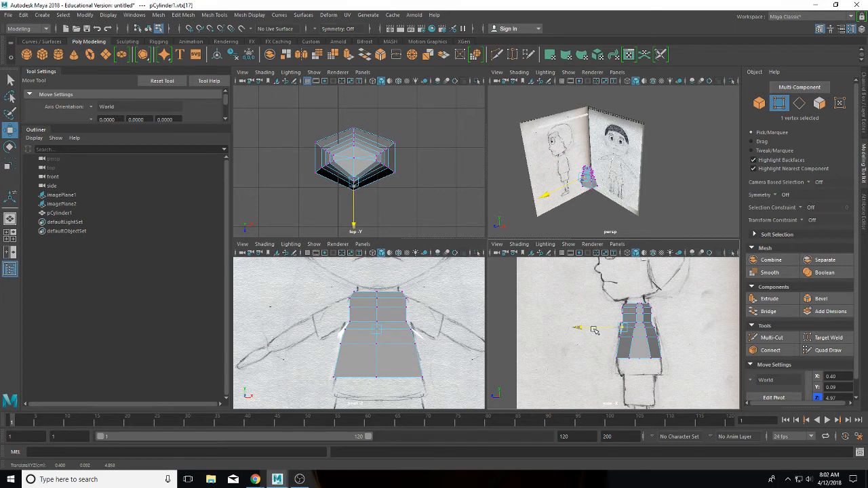
{"action": "left_click_drag", "start_coordinate": [593, 329], "coordinate": [591, 330]}
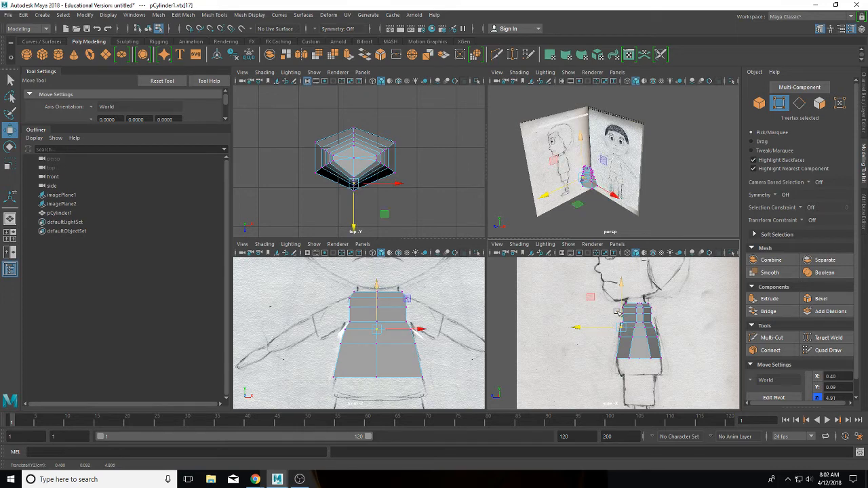
{"action": "left_click", "coordinate": [618, 315]}
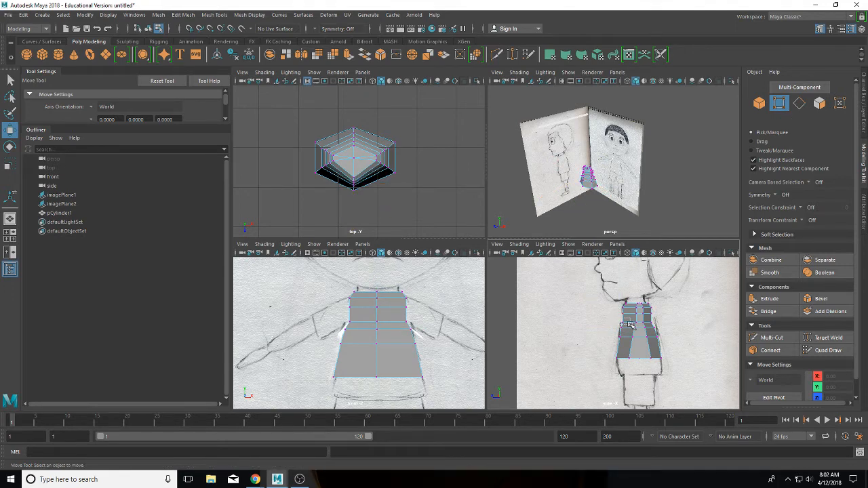
{"action": "left_click", "coordinate": [629, 326]}
{"action": "left_click", "coordinate": [604, 323]}
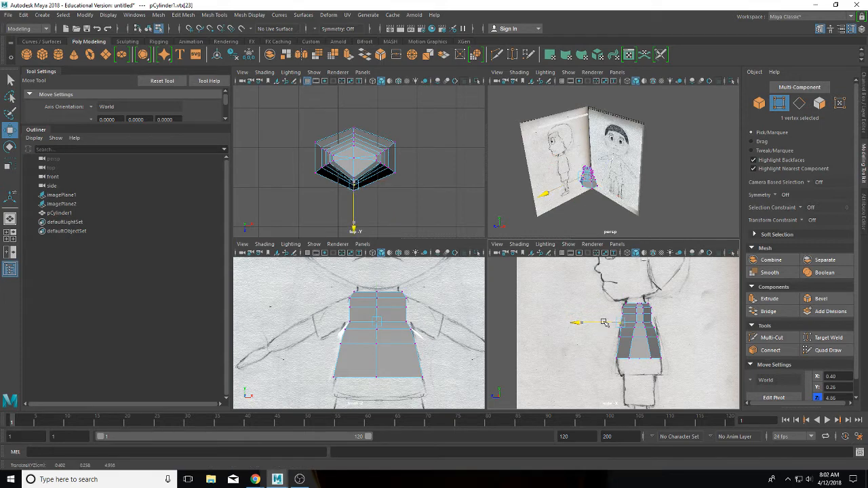
{"action": "left_click", "coordinate": [608, 336]}
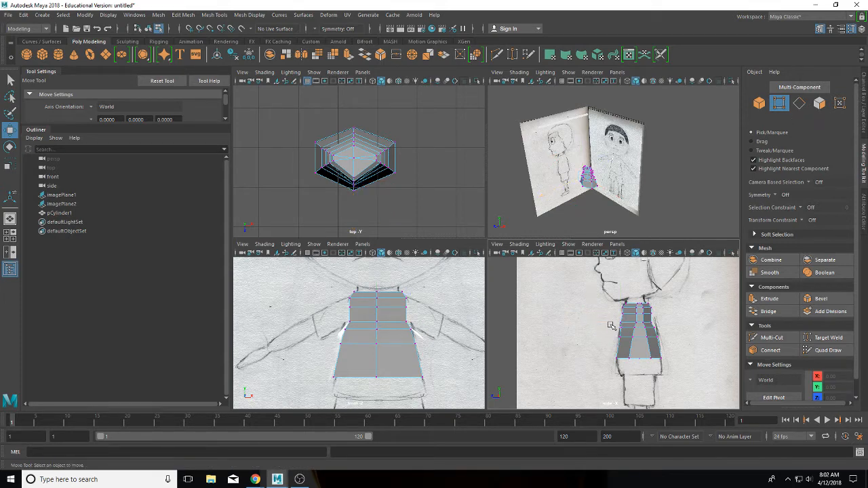
{"action": "left_click", "coordinate": [624, 328]}
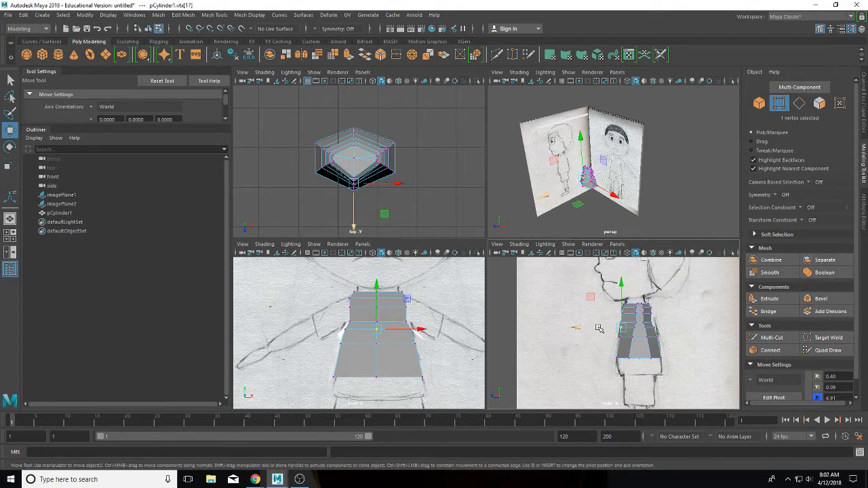
{"action": "left_click", "coordinate": [597, 328]}
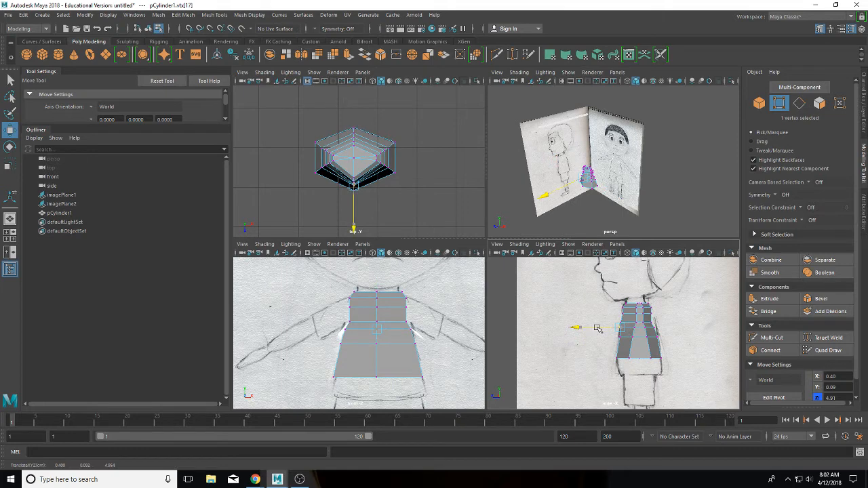
{"action": "left_click", "coordinate": [655, 316]}
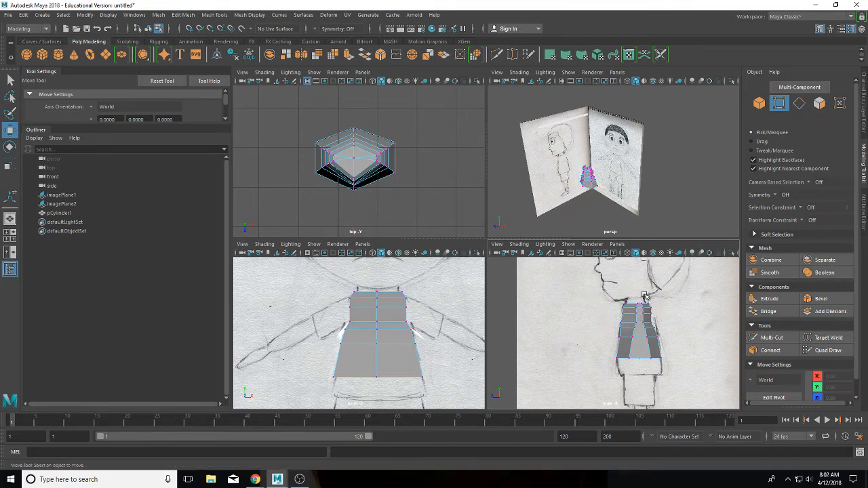
Step: Move a lower torso vertex back to about Z 3.67 and nudge the one below it
{"action": "left_click_drag", "start_coordinate": [667, 319], "coordinate": [613, 312]}
{"action": "left_click", "coordinate": [608, 309]}
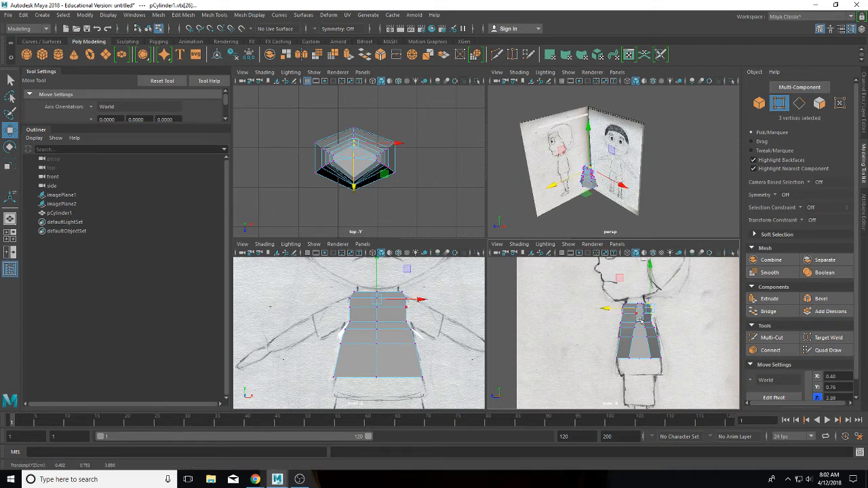
{"action": "left_click", "coordinate": [646, 318]}
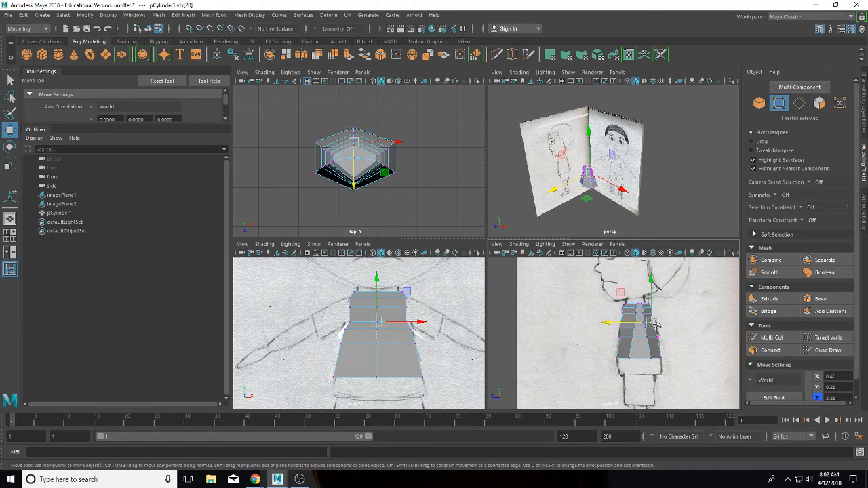
{"action": "left_click", "coordinate": [624, 323]}
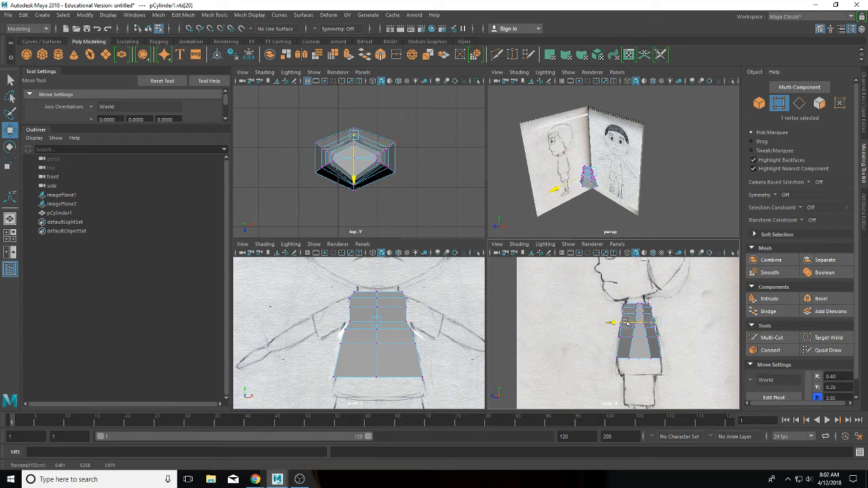
{"action": "left_click_drag", "start_coordinate": [624, 323], "coordinate": [630, 328]}
{"action": "left_click", "coordinate": [653, 327]}
Step: Adjust the front-edge and upper vertices along Z to match the neck sketch
{"action": "scroll", "coordinate": [659, 323], "scroll_direction": "up", "scroll_amount": 4}
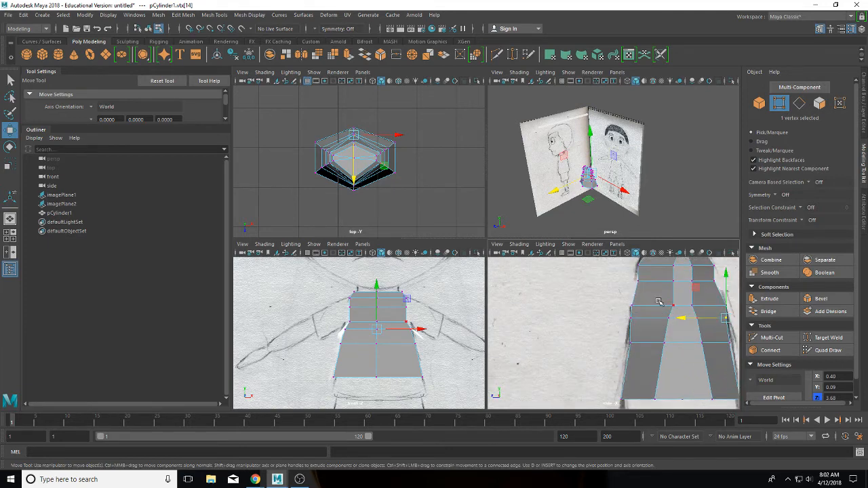
{"action": "middle_click_drag", "start_coordinate": [659, 297], "coordinate": [609, 322], "text": "alt"}
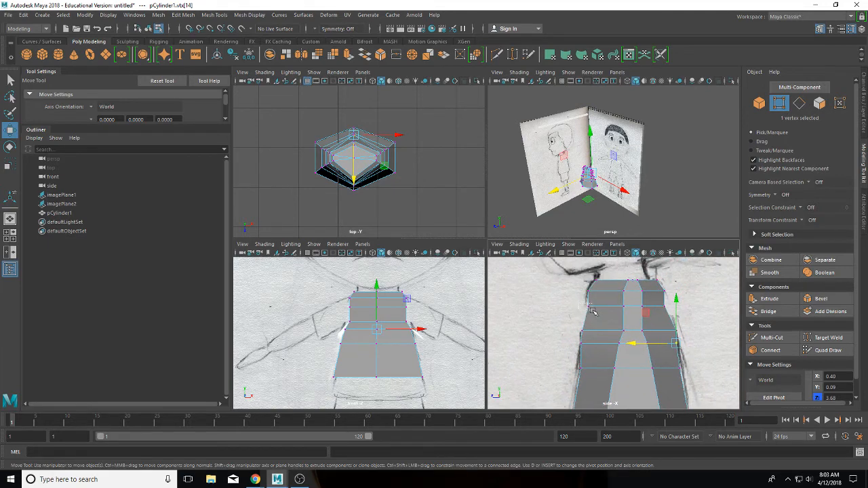
{"action": "left_click", "coordinate": [587, 307]}
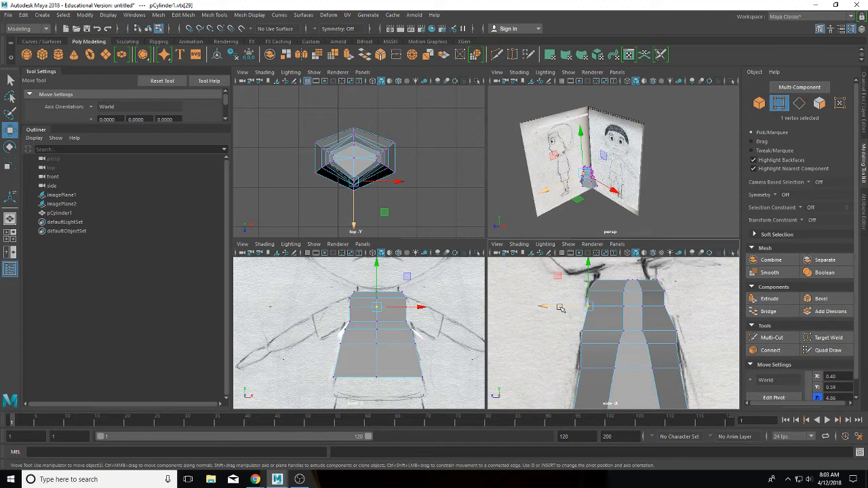
{"action": "left_click_drag", "start_coordinate": [560, 308], "coordinate": [555, 306]}
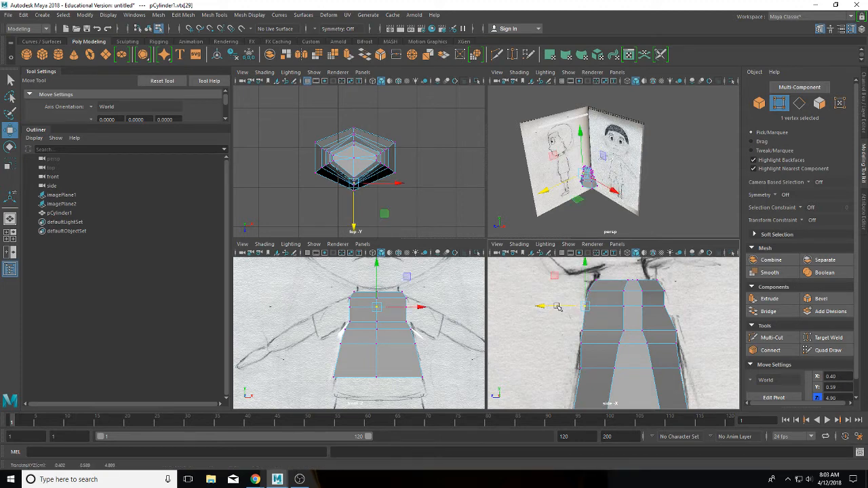
{"action": "left_click", "coordinate": [665, 305]}
{"action": "left_click_drag", "start_coordinate": [622, 308], "coordinate": [623, 307]}
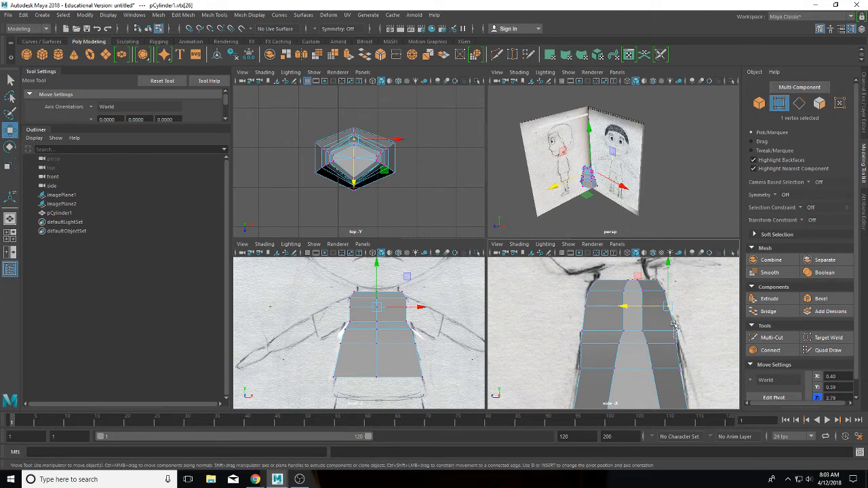
{"action": "left_click", "coordinate": [673, 330]}
{"action": "mouse_move", "coordinate": [659, 332]}
{"action": "left_mouse_down"}
{"action": "mouse_move", "coordinate": [652, 370]}
{"action": "mouse_move", "coordinate": [653, 333]}
{"action": "left_mouse_up"}
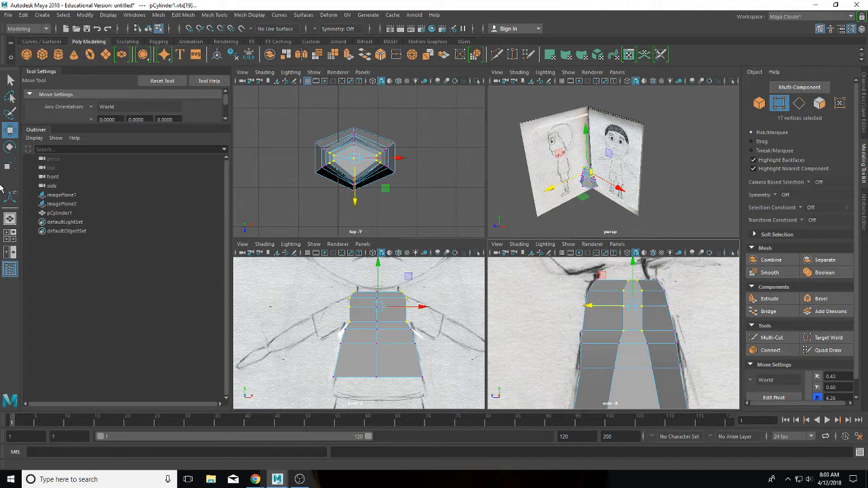
Step: Widen the selected vertices front-to-back, then shift a larger selection to follow the side sketch
{"action": "left_click", "coordinate": [10, 164]}
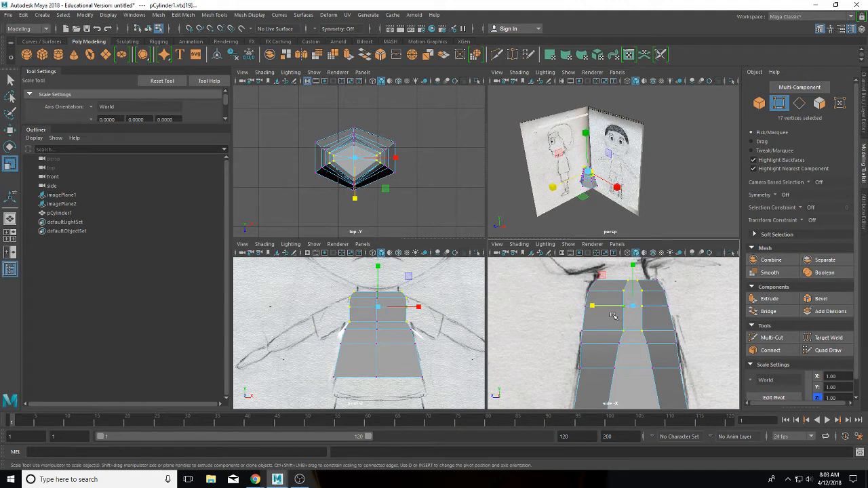
{"action": "left_click_drag", "start_coordinate": [595, 305], "coordinate": [583, 304]}
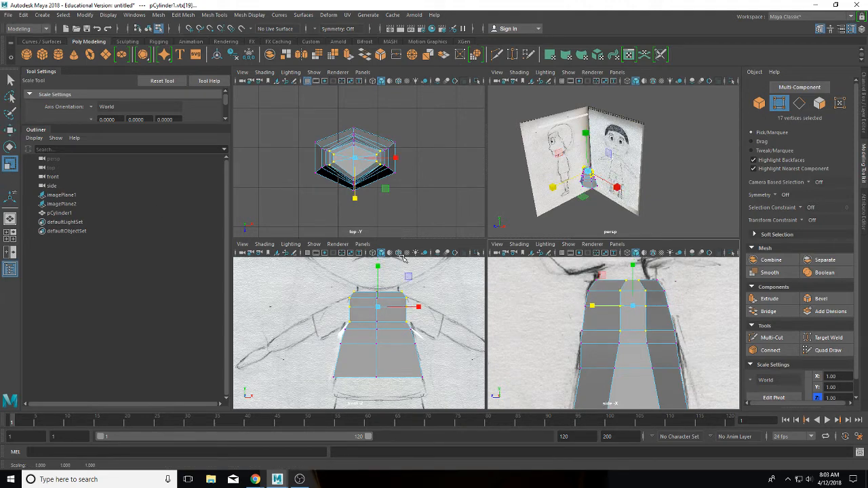
{"action": "left_click", "coordinate": [10, 129]}
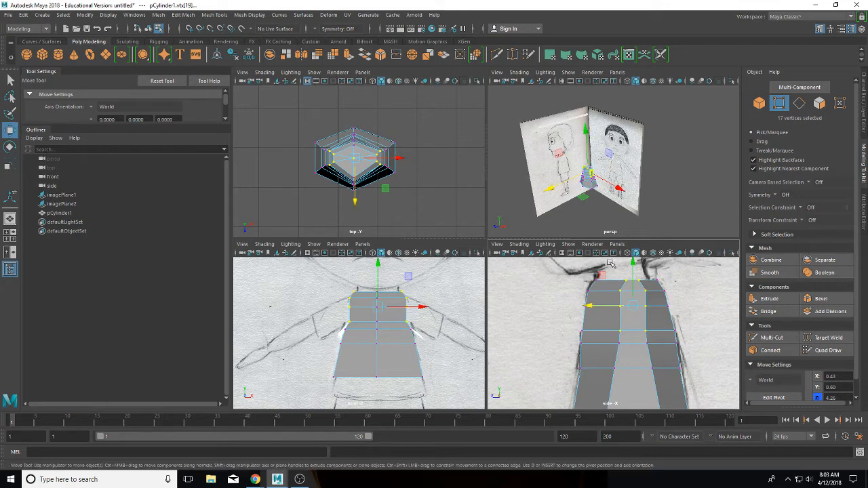
{"action": "left_click_drag", "start_coordinate": [625, 279], "coordinate": [654, 398], "text": "shift"}
{"action": "left_click_drag", "start_coordinate": [597, 324], "coordinate": [588, 324]}
Step: Scale a row of four vertices flat into a level row
{"action": "left_click", "coordinate": [608, 303]}
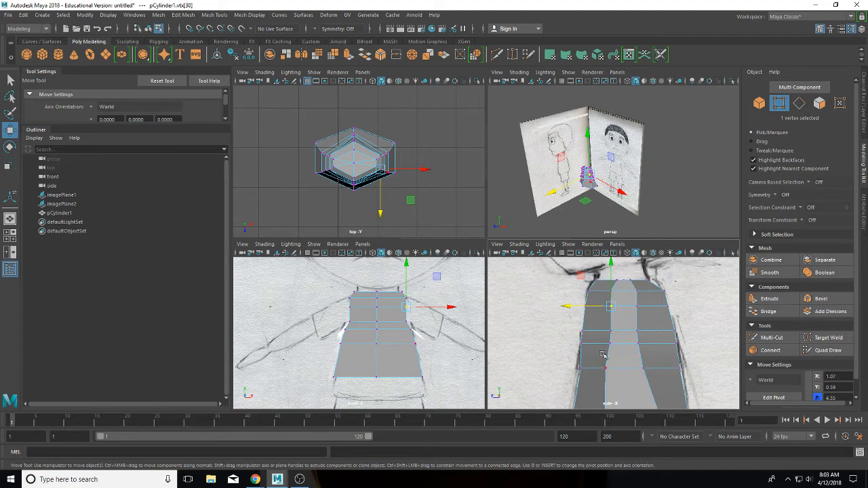
{"action": "left_click_drag", "start_coordinate": [605, 319], "coordinate": [654, 339]}
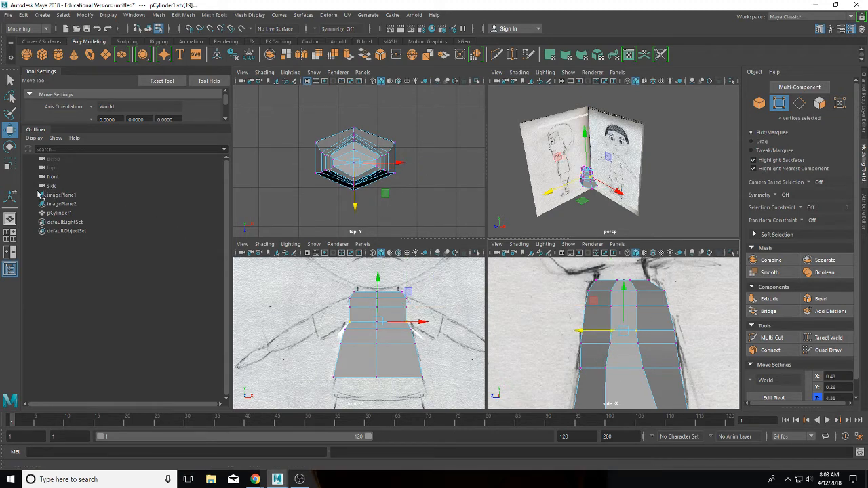
{"action": "left_click", "coordinate": [10, 163]}
{"action": "left_click_drag", "start_coordinate": [581, 328], "coordinate": [583, 331]}
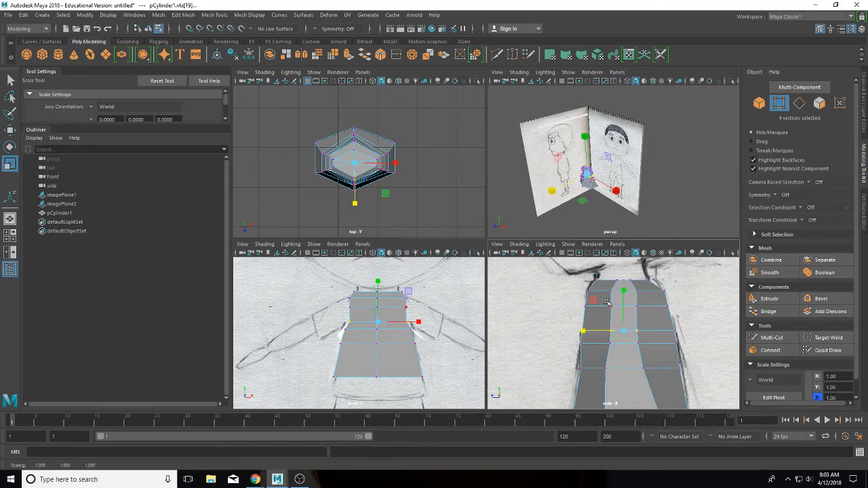
{"action": "left_click_drag", "start_coordinate": [606, 303], "coordinate": [582, 302]}
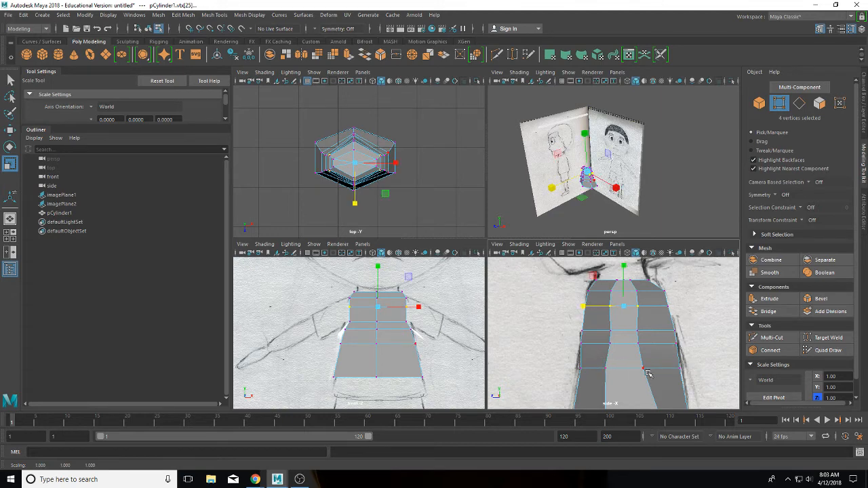
Step: Stretch the next vertex row down slightly along Z
{"action": "middle_click_drag", "start_coordinate": [654, 373], "coordinate": [653, 334], "text": "alt"}
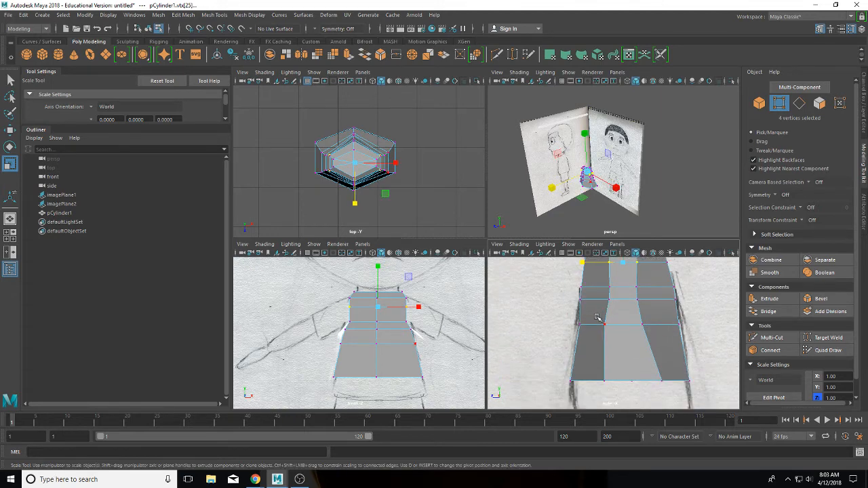
{"action": "scroll", "coordinate": [626, 310], "scroll_direction": "down", "scroll_amount": 5}
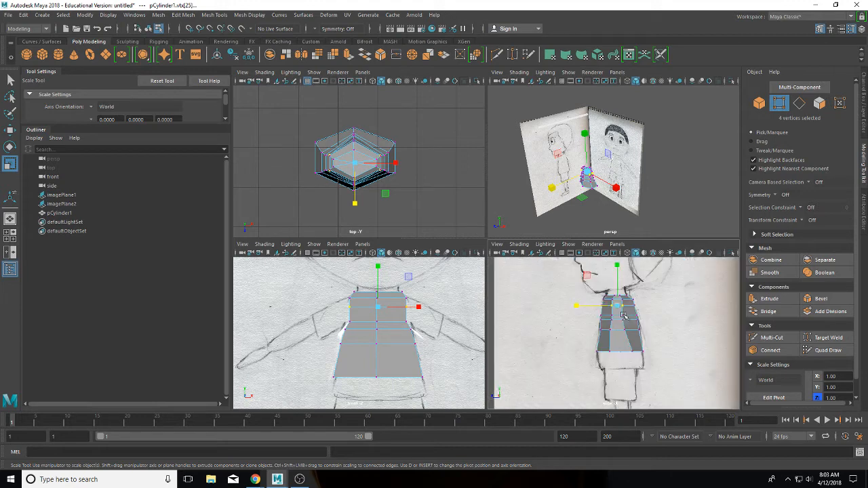
{"action": "scroll", "coordinate": [622, 318], "scroll_direction": "up", "scroll_amount": 2}
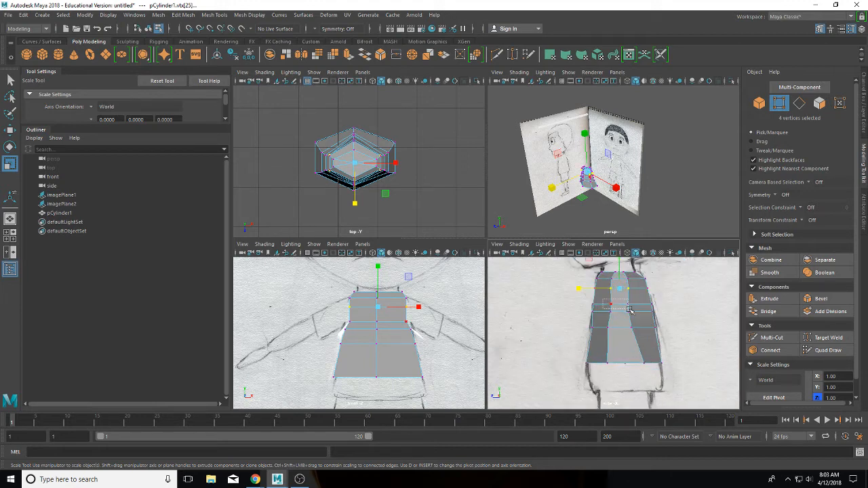
{"action": "left_click_drag", "start_coordinate": [640, 314], "coordinate": [603, 308]}
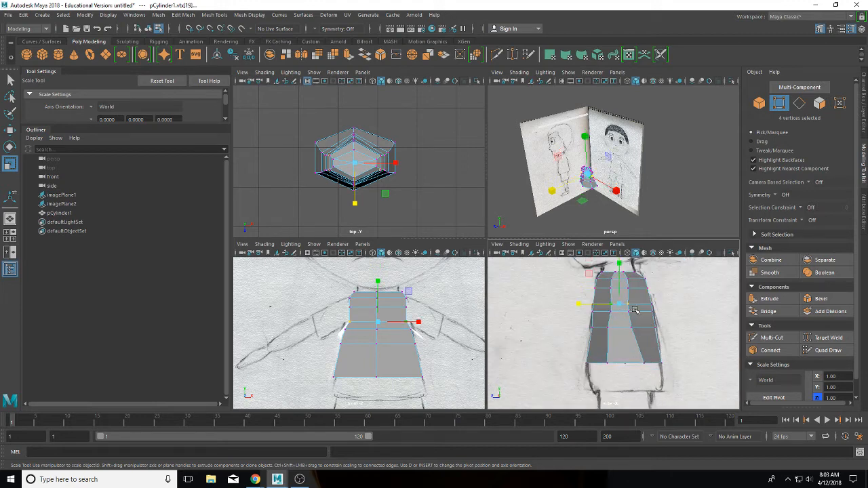
{"action": "left_click", "coordinate": [578, 304]}
{"action": "middle_click_drag", "start_coordinate": [602, 308], "coordinate": [577, 316]}
Step: Try moving the top vertex, undo it, and select the 13 vertices of the upper rows
{"action": "left_click", "coordinate": [621, 268]}
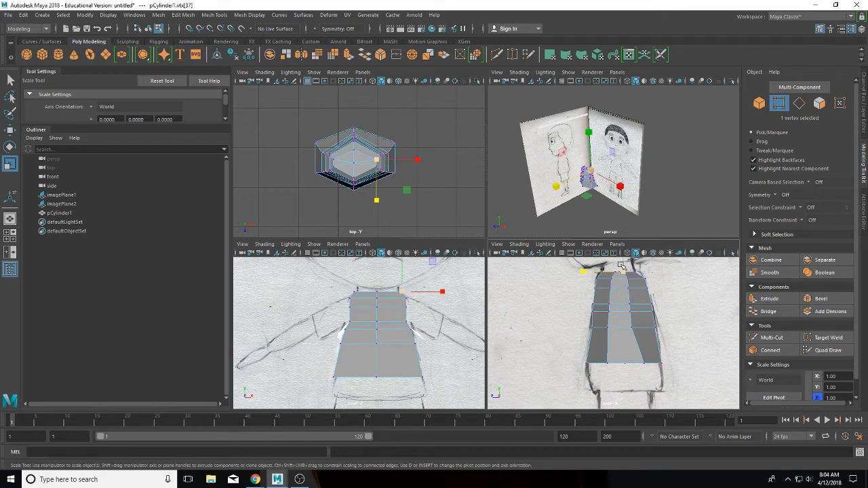
{"action": "left_click", "coordinate": [622, 274]}
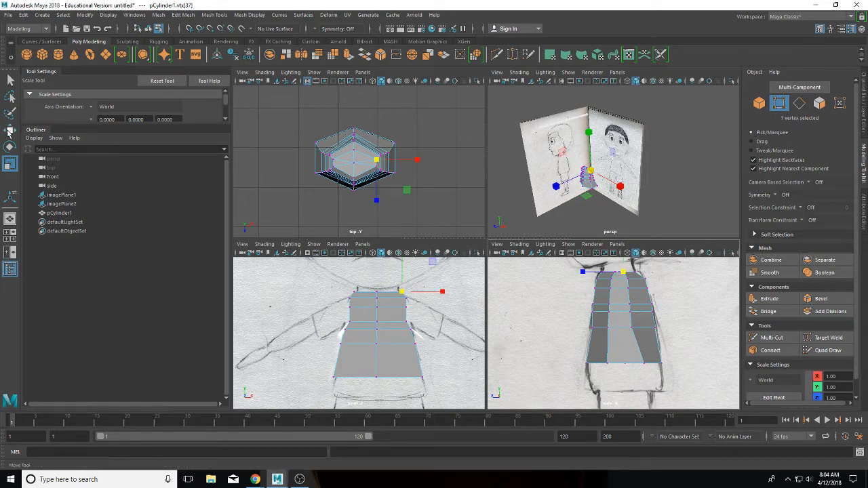
{"action": "left_click", "coordinate": [10, 129]}
{"action": "left_click_drag", "start_coordinate": [621, 272], "coordinate": [640, 315]}
{"action": "key", "text": "ctrl+z"}
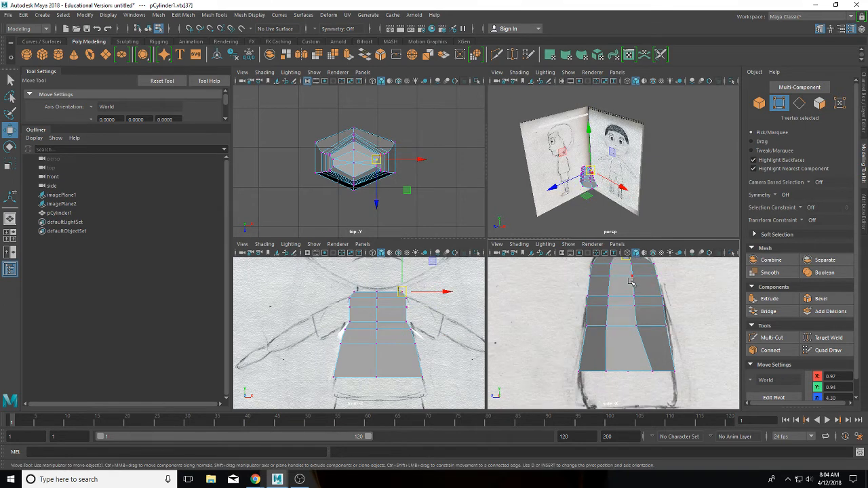
{"action": "scroll", "coordinate": [631, 281], "scroll_direction": "up", "scroll_amount": 3}
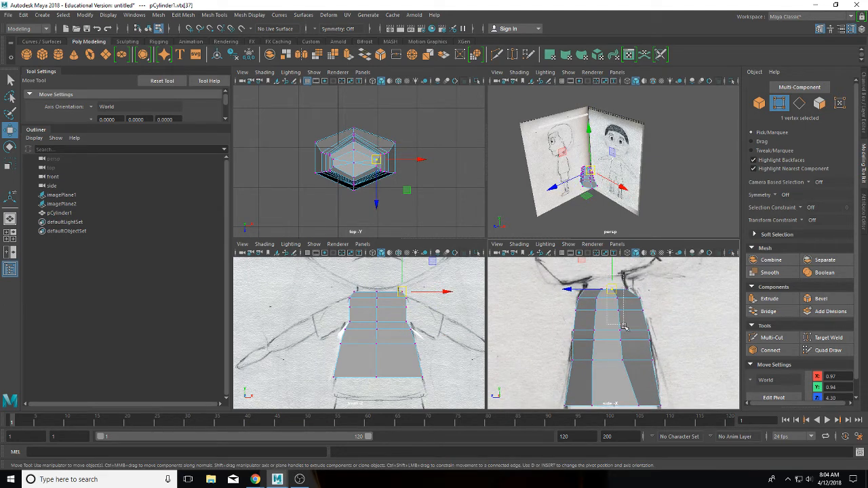
{"action": "left_click_drag", "start_coordinate": [632, 285], "coordinate": [608, 375]}
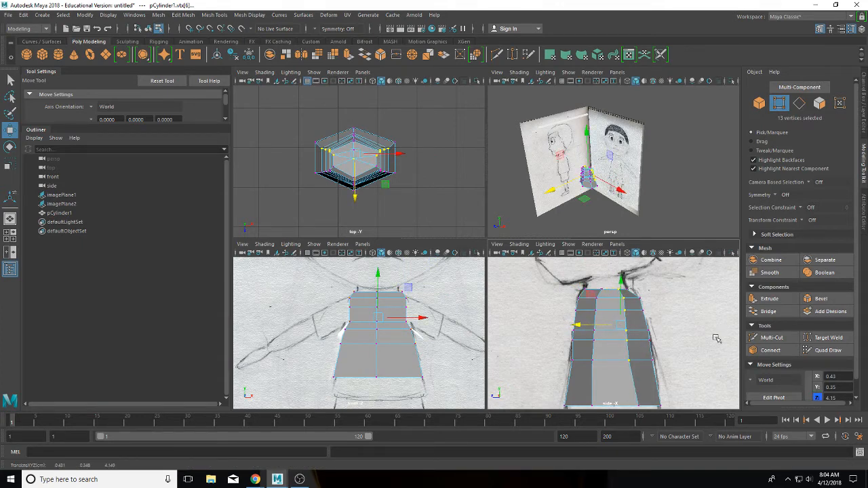
{"action": "left_click", "coordinate": [767, 337]}
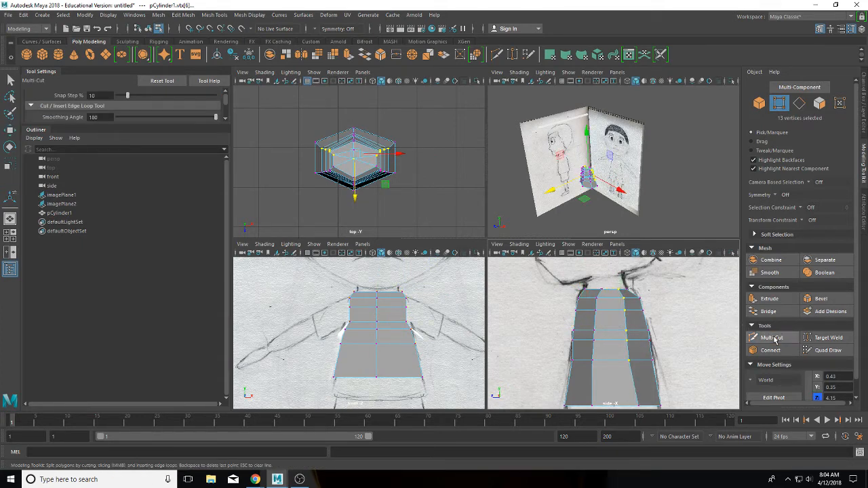
Step: Insert four vertical edge loops down the torso's left and right sides with Multi-Cut
{"action": "left_click", "coordinate": [407, 347], "text": "ctrl"}
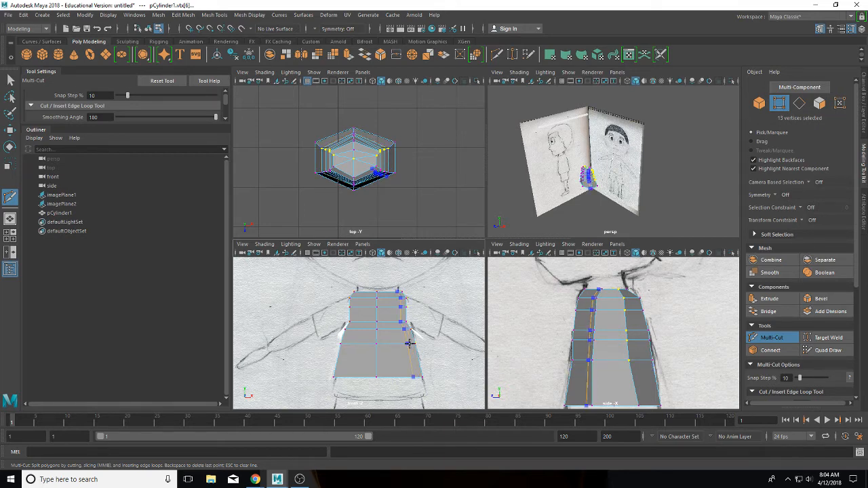
{"action": "left_click", "coordinate": [354, 341], "text": "ctrl"}
{"action": "middle_click_drag", "start_coordinate": [353, 342], "coordinate": [346, 344]}
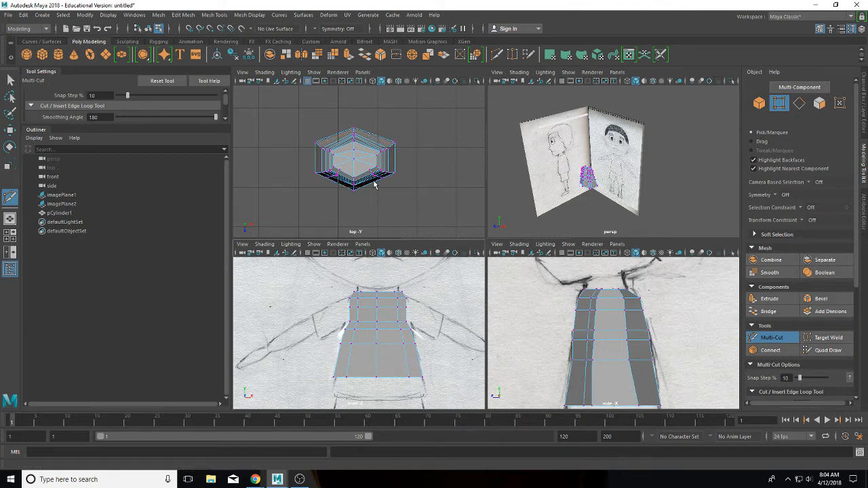
{"action": "left_click", "coordinate": [388, 145], "text": "ctrl"}
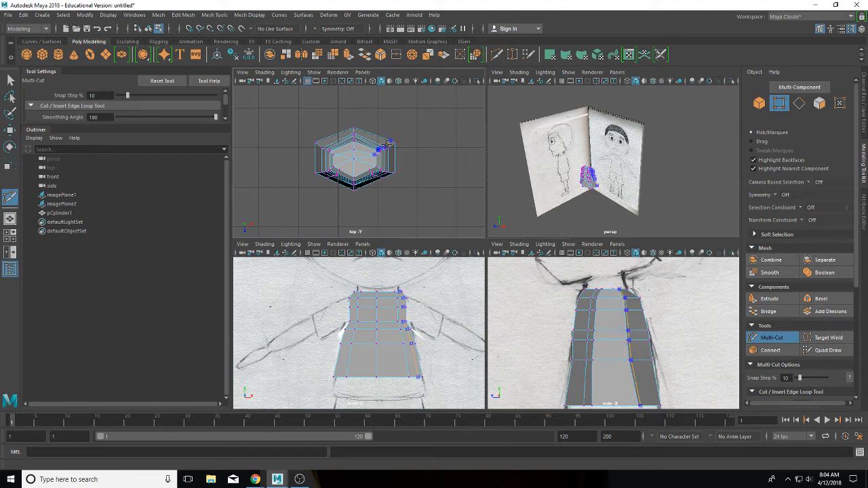
{"action": "middle_click_drag", "start_coordinate": [385, 143], "coordinate": [377, 138]}
{"action": "left_click", "coordinate": [324, 140], "text": "ctrl"}
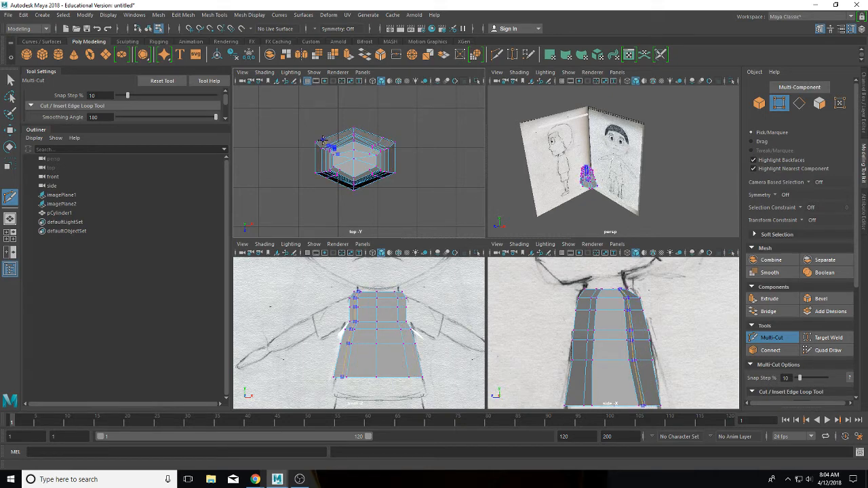
{"action": "middle_click_drag", "start_coordinate": [319, 140], "coordinate": [326, 139]}
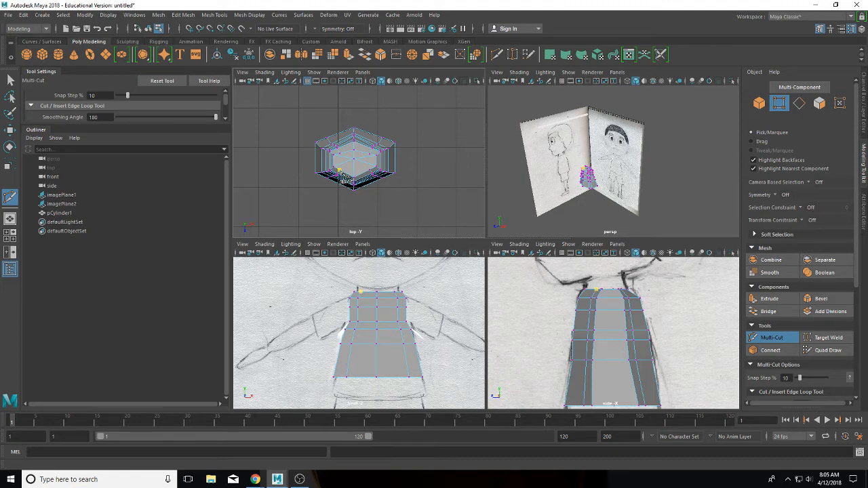
Step: Cut two new edges across the top cap and start a third cut
{"action": "left_click", "coordinate": [340, 170]}
{"action": "key", "text": "Escape"}
{"action": "left_click", "coordinate": [354, 158]}
{"action": "left_click", "coordinate": [367, 170]}
{"action": "key", "text": "Return"}
{"action": "left_click", "coordinate": [370, 155]}
{"action": "left_click", "coordinate": [340, 154]}
{"action": "key", "text": "Return"}
{"action": "left_click", "coordinate": [340, 154]}
{"action": "scroll", "coordinate": [383, 180], "scroll_direction": "up", "scroll_amount": 5}
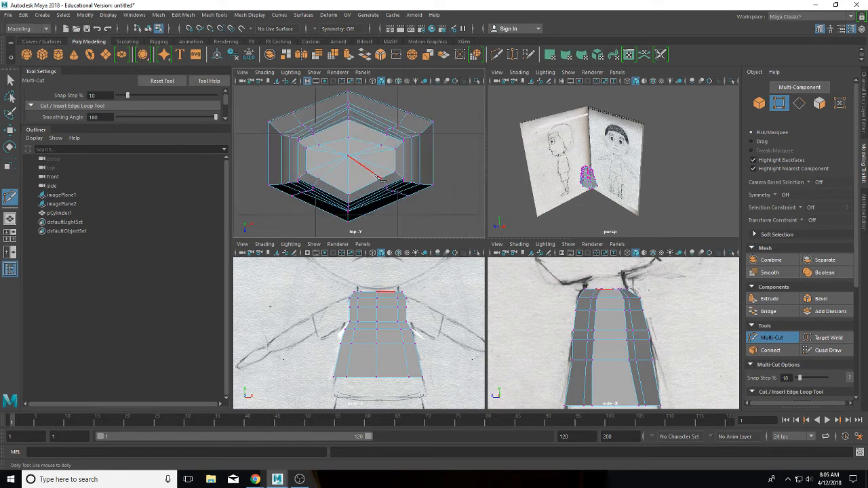
{"action": "left_click", "coordinate": [316, 145]}
Step: Move the first two top-cap vertices outward into place
{"action": "key", "text": "w"}
{"action": "left_click", "coordinate": [315, 131]}
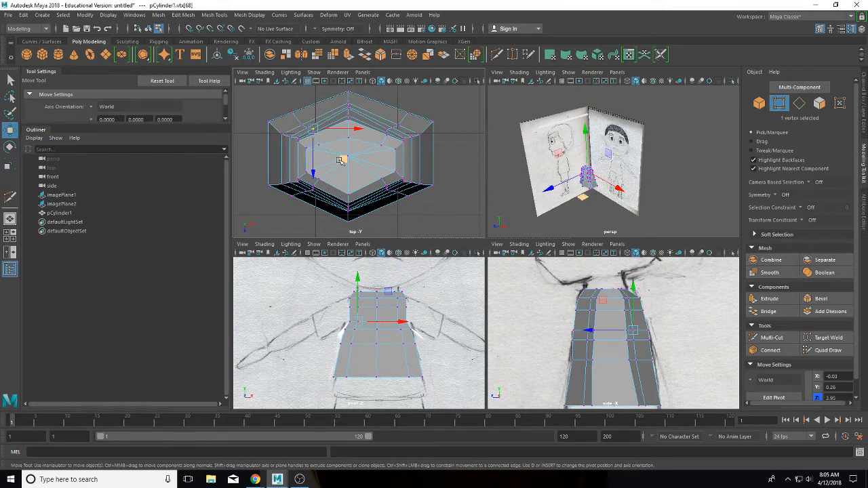
{"action": "left_click_drag", "start_coordinate": [341, 160], "coordinate": [337, 160]}
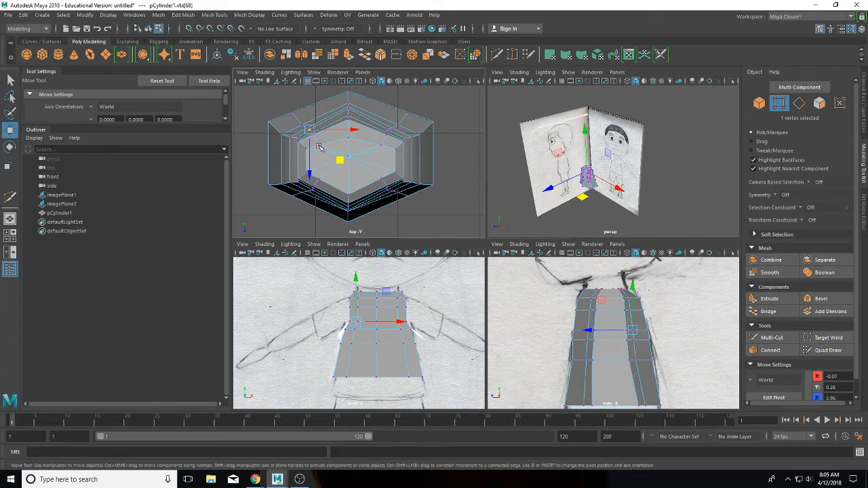
{"action": "left_click", "coordinate": [320, 148]}
{"action": "middle_click_drag", "start_coordinate": [352, 175], "coordinate": [360, 170]}
{"action": "left_click_drag", "start_coordinate": [360, 170], "coordinate": [359, 170]}
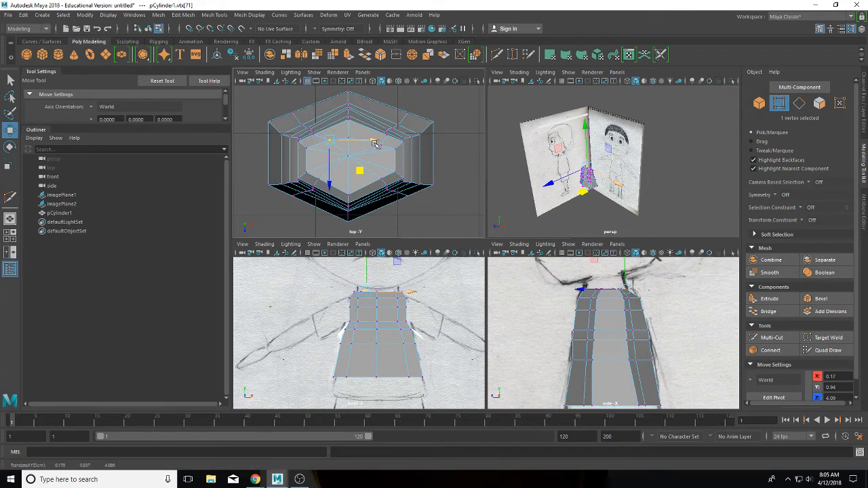
Step: Reposition three more top-cap vertices, one to 0.92, 0.26, 3.97, then select the top 11-vertex row
{"action": "left_click", "coordinate": [382, 146]}
{"action": "middle_click_drag", "start_coordinate": [411, 177], "coordinate": [377, 138]}
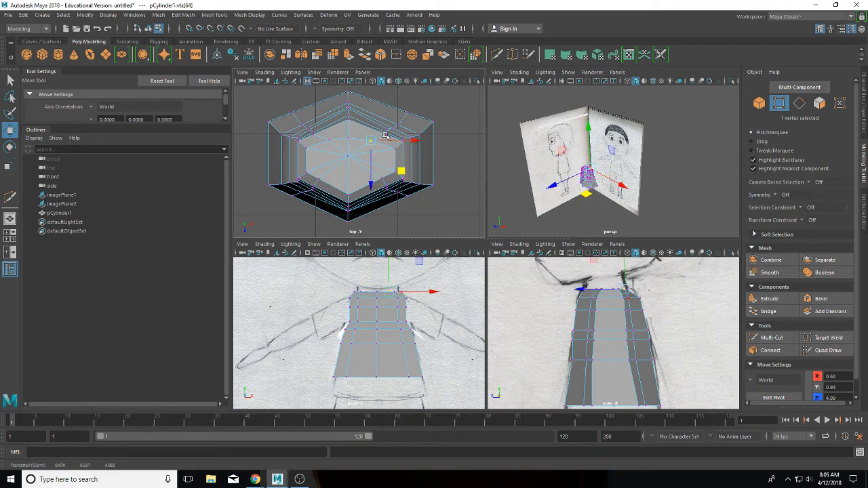
{"action": "left_click", "coordinate": [385, 133]}
{"action": "middle_click_drag", "start_coordinate": [417, 164], "coordinate": [415, 163]}
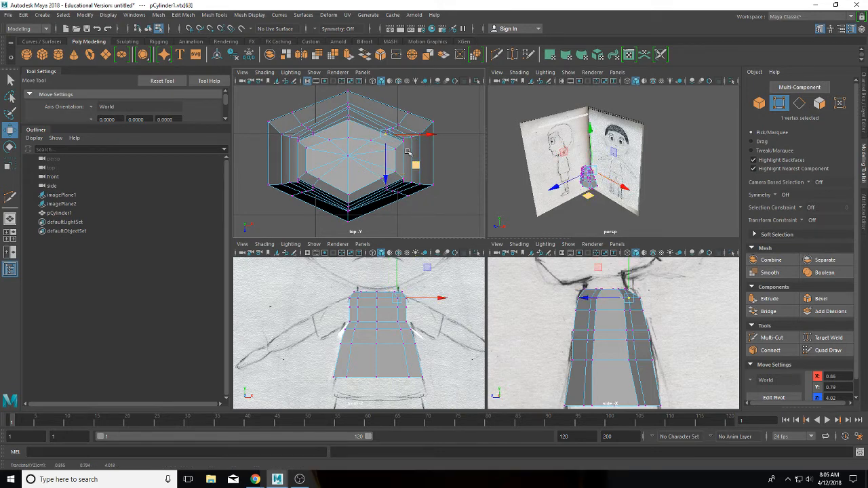
{"action": "left_click", "coordinate": [438, 104]}
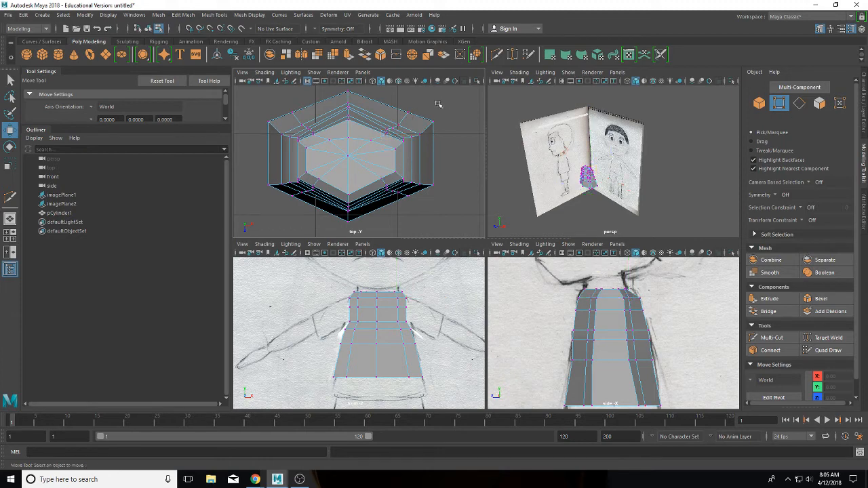
{"action": "left_click", "coordinate": [386, 129]}
{"action": "middle_click_drag", "start_coordinate": [412, 155], "coordinate": [420, 161]}
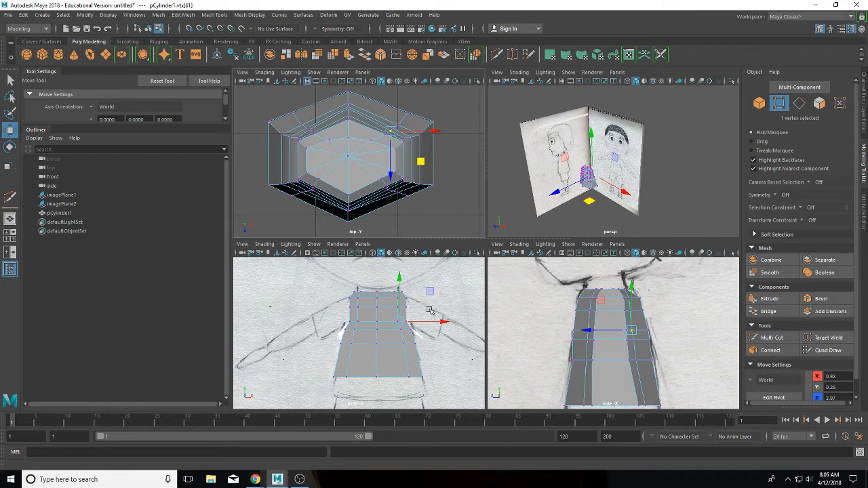
{"action": "left_click_drag", "start_coordinate": [568, 273], "coordinate": [645, 295]}
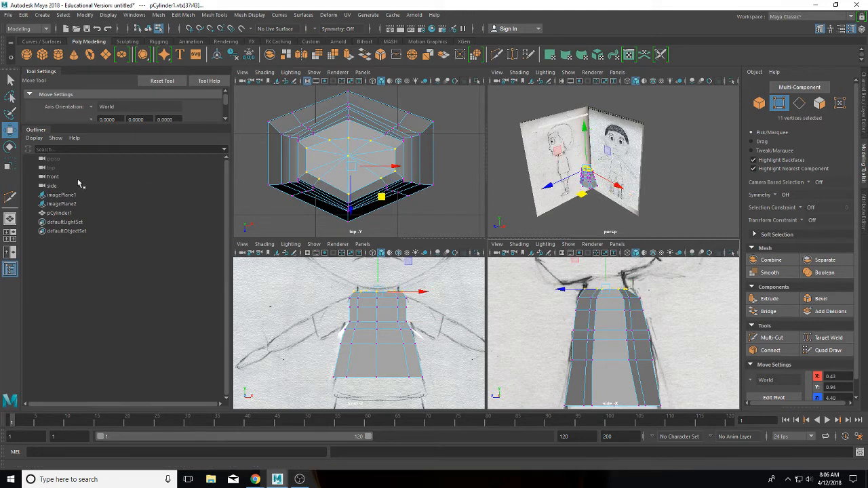
Step: Switch to face selection and start picking faces on the torso's top cap with the Move tool
{"action": "key", "text": "e"}
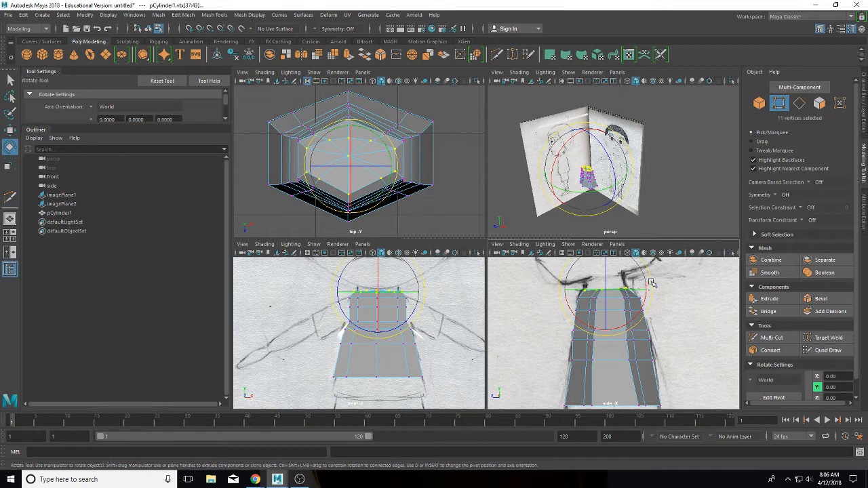
{"action": "right_click_drag", "start_coordinate": [368, 170], "coordinate": [363, 193]}
{"action": "left_click", "coordinate": [415, 160]}
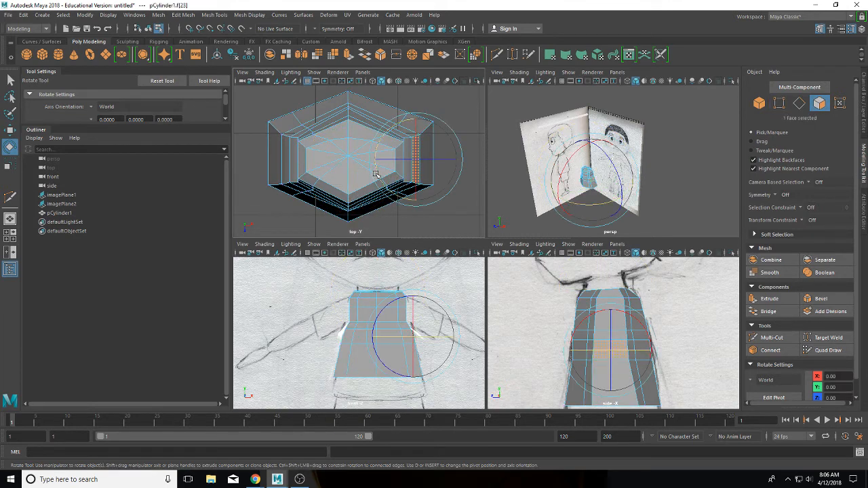
{"action": "left_click", "coordinate": [335, 179]}
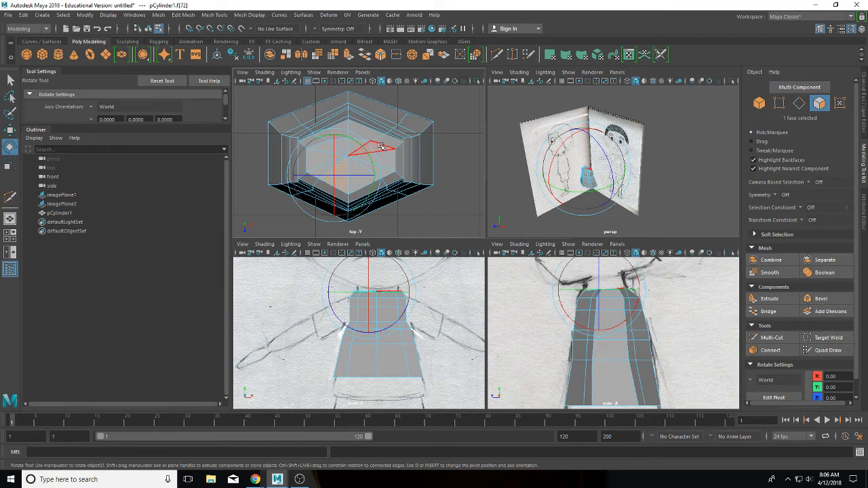
{"action": "left_click", "coordinate": [382, 147], "text": "shift"}
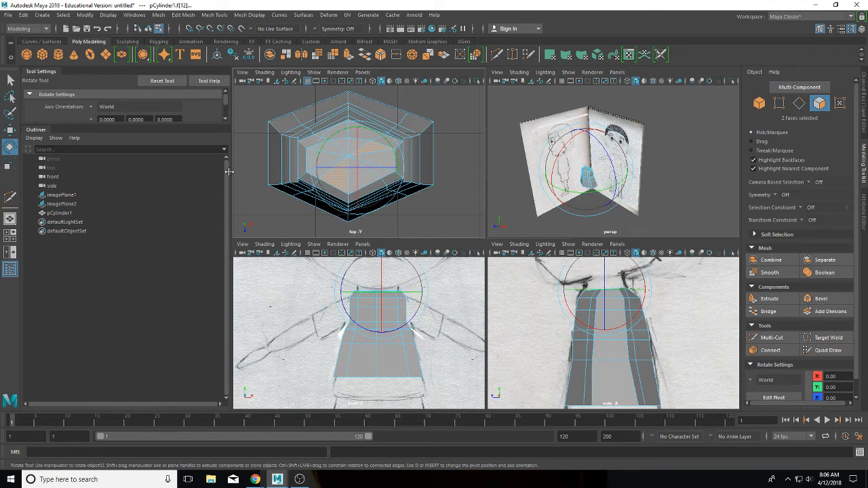
{"action": "left_click", "coordinate": [252, 172]}
{"action": "left_click", "coordinate": [325, 159]}
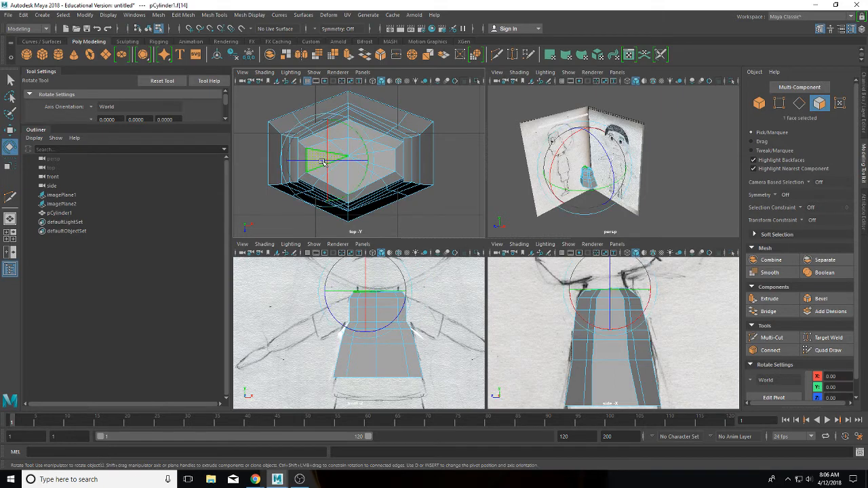
{"action": "key", "text": "w"}
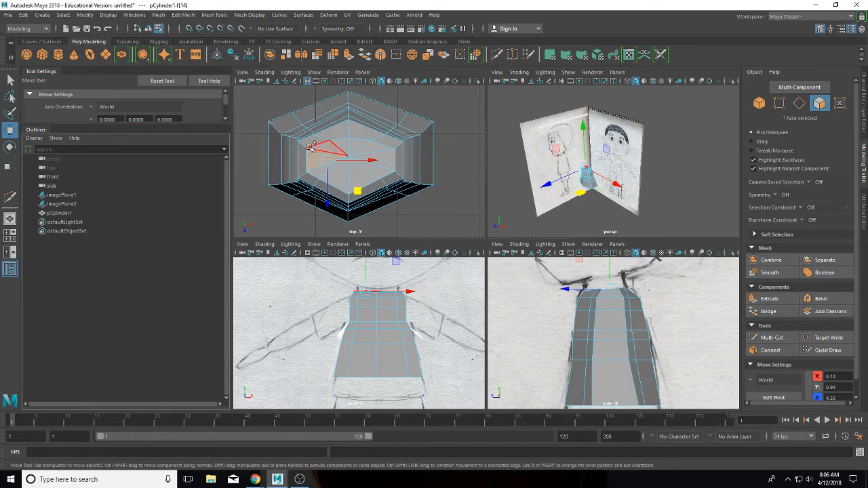
Step: Add the remaining top cap faces until all ten are selected, then raise them slightly
{"action": "left_click", "coordinate": [329, 145], "text": "shift"}
{"action": "left_click", "coordinate": [351, 143], "text": "shift"}
{"action": "left_click", "coordinate": [342, 152], "text": "shift"}
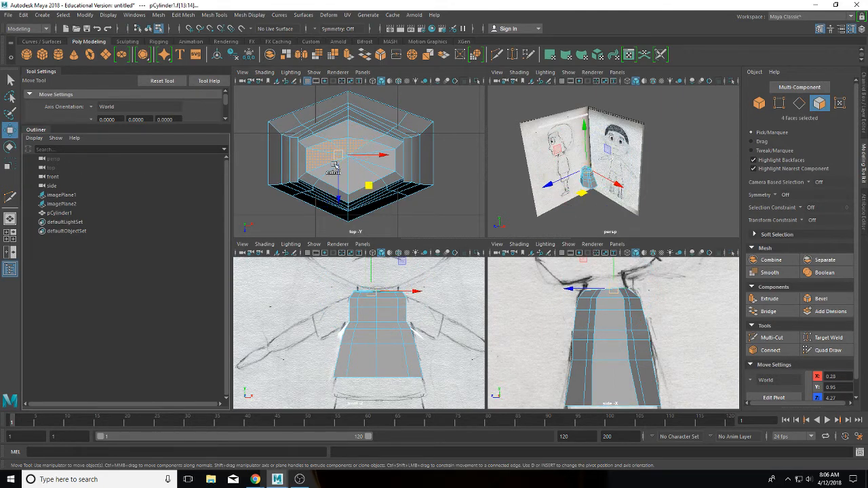
{"action": "left_click", "coordinate": [318, 166], "text": "shift"}
{"action": "left_click", "coordinate": [353, 177], "text": "shift"}
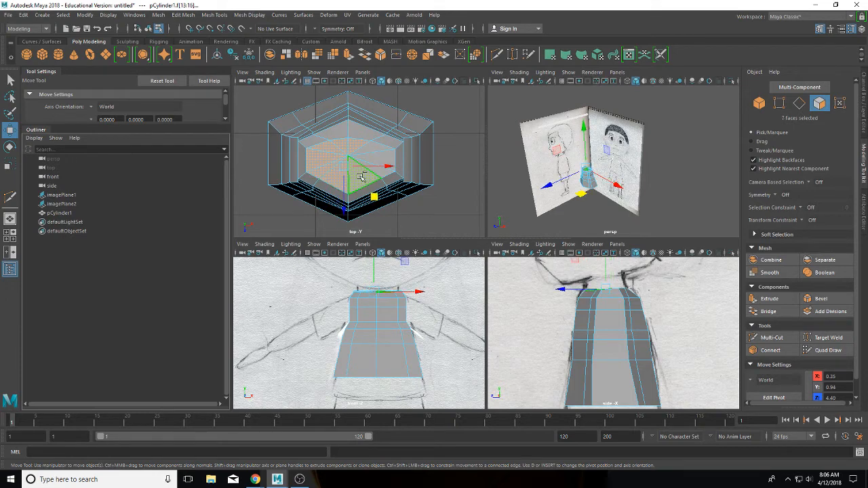
{"action": "left_click", "coordinate": [372, 170], "text": "shift"}
{"action": "left_click", "coordinate": [381, 160], "text": "shift"}
{"action": "left_click", "coordinate": [369, 153], "text": "shift"}
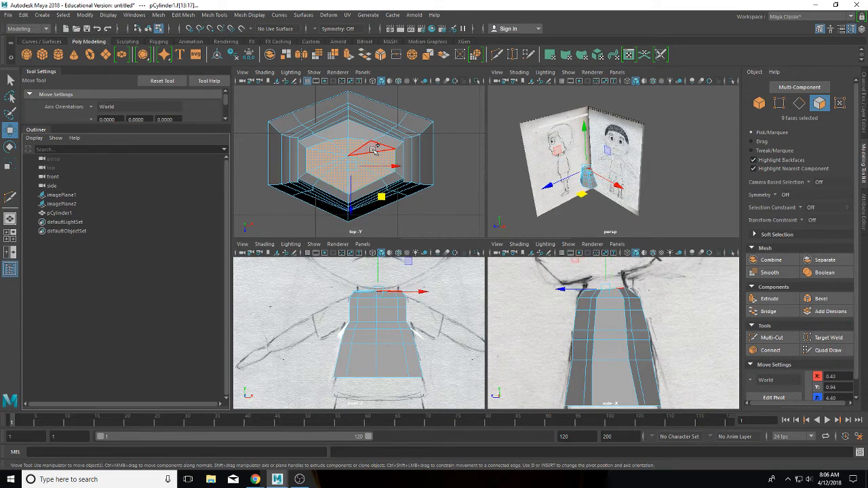
{"action": "left_click", "coordinate": [374, 146], "text": "shift"}
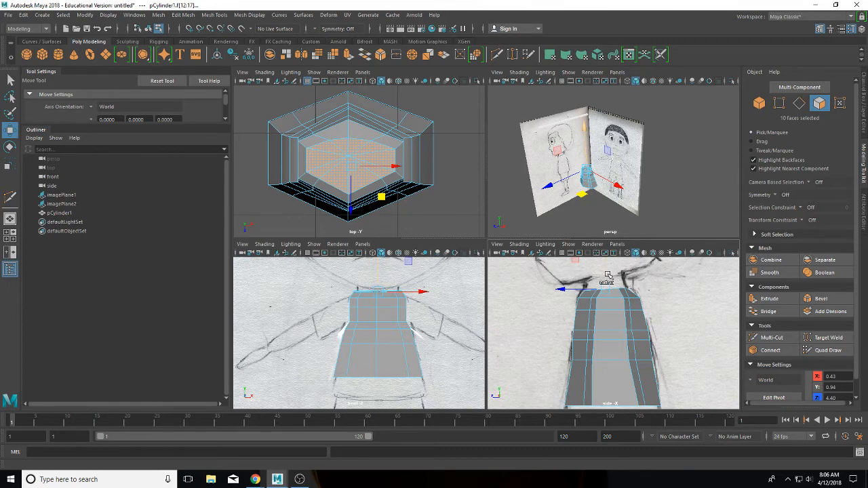
{"action": "left_click_drag", "start_coordinate": [608, 275], "coordinate": [606, 260]}
Step: Extrude the ten top faces into a slightly tilted short neck, then Multi-Cut an edge loop near the torso top
{"action": "right_click_drag", "start_coordinate": [606, 260], "coordinate": [606, 260], "text": "shift"}
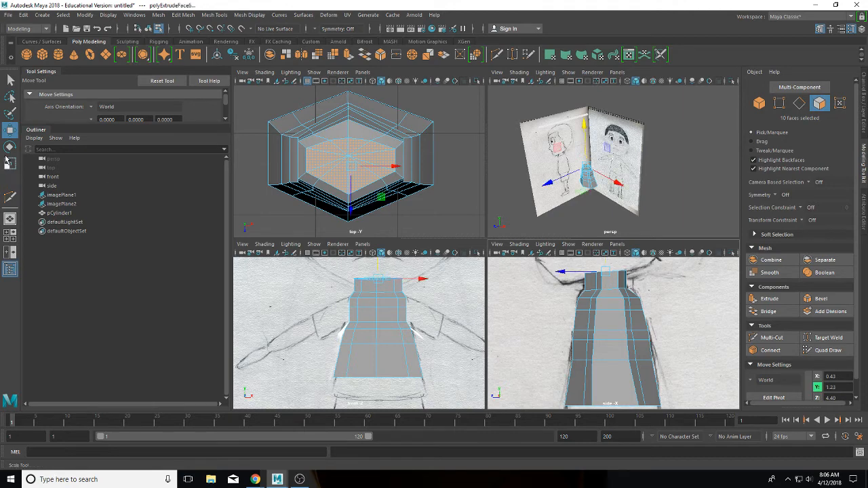
{"action": "left_click", "coordinate": [10, 148]}
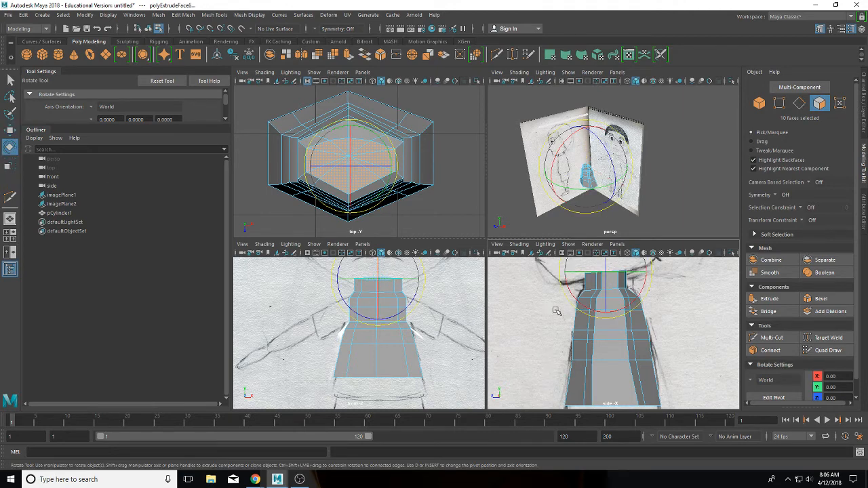
{"action": "left_click_drag", "start_coordinate": [561, 291], "coordinate": [553, 288]}
{"action": "left_click", "coordinate": [12, 131]}
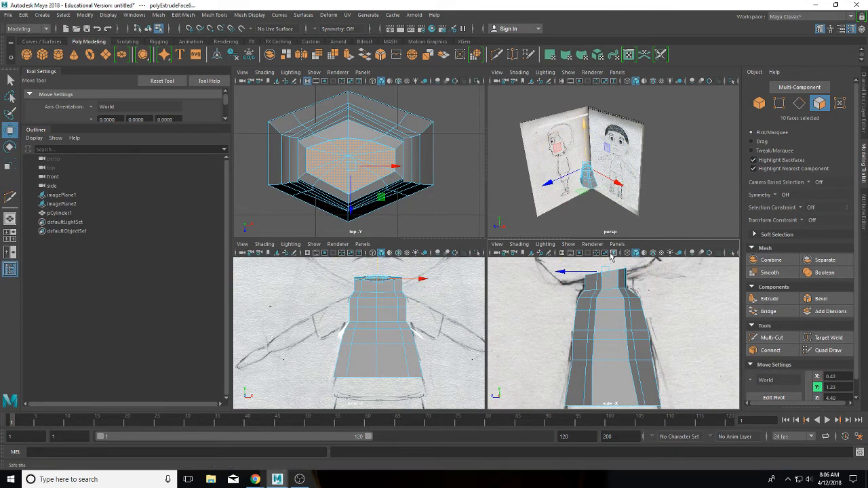
{"action": "middle_click_drag", "start_coordinate": [609, 261], "coordinate": [610, 263]}
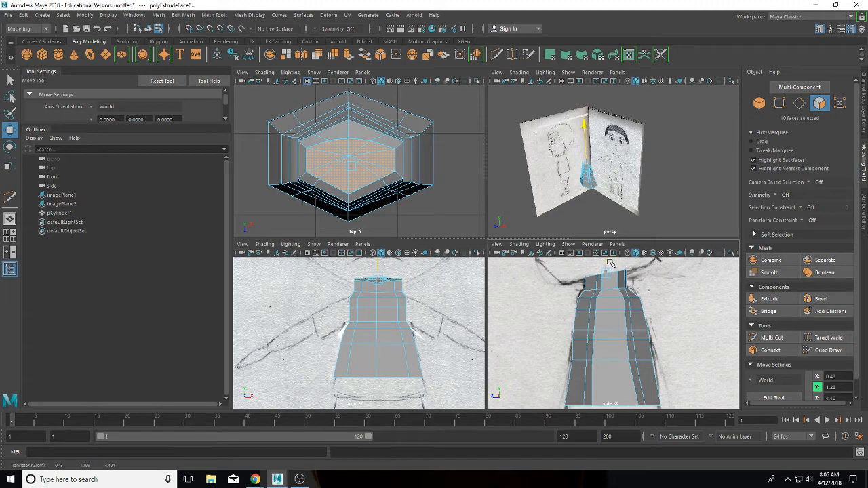
{"action": "left_click", "coordinate": [771, 337]}
{"action": "left_click_drag", "start_coordinate": [595, 288], "coordinate": [597, 278], "text": "ctrl"}
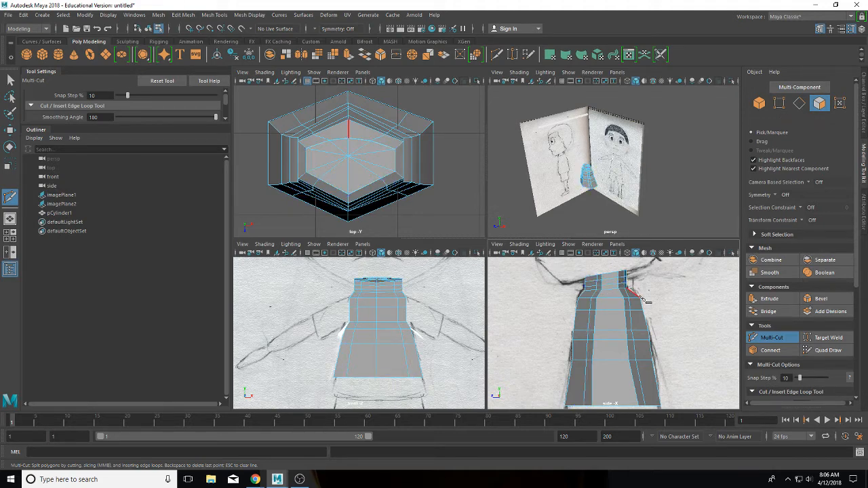
Step: With the Scale tool in Edge mode, select the edge loop near the neck
{"action": "left_click", "coordinate": [10, 80]}
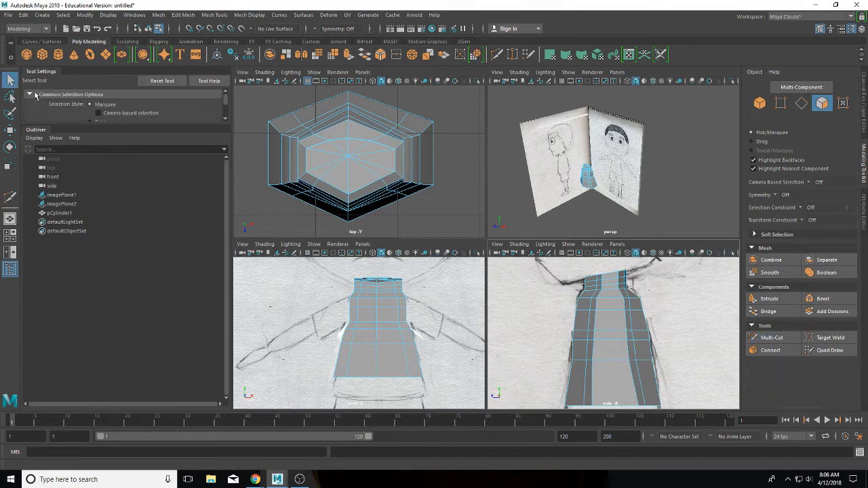
{"action": "key", "text": "r"}
{"action": "right_click", "coordinate": [610, 291]}
{"action": "right_click_drag", "start_coordinate": [611, 293], "coordinate": [610, 195]}
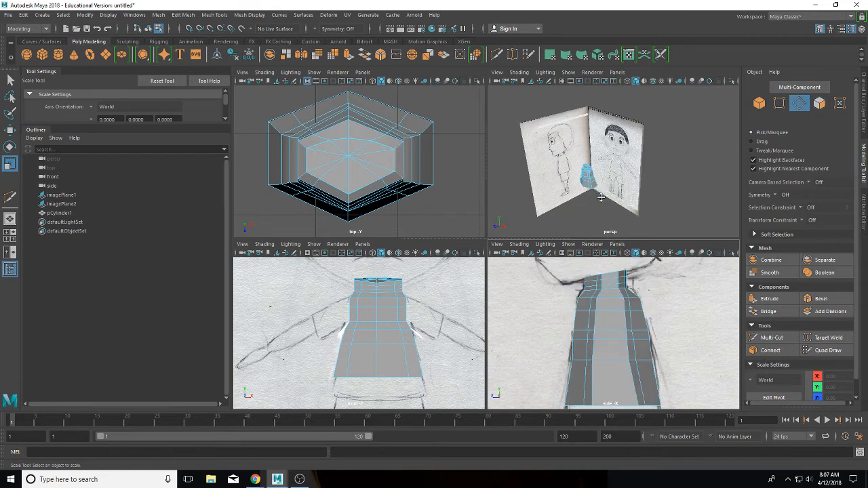
{"action": "double_click", "coordinate": [600, 288]}
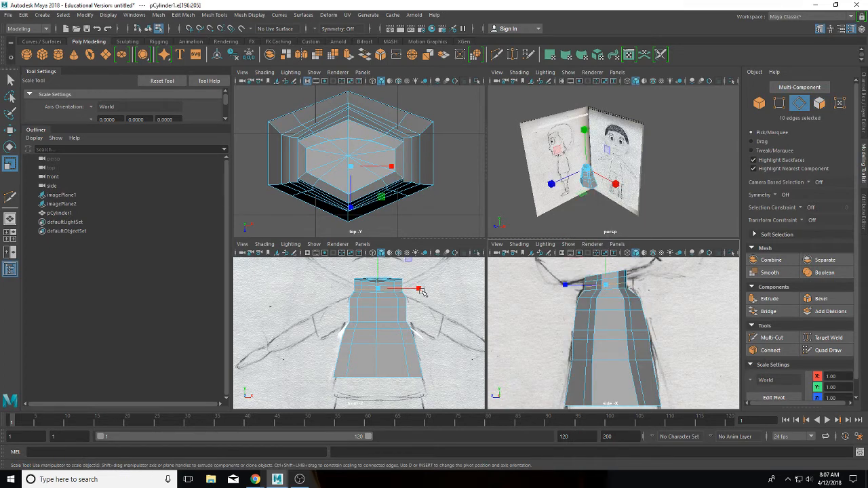
{"action": "mouse_move", "coordinate": [418, 289]}
{"action": "left_mouse_down"}
{"action": "mouse_move", "coordinate": [400, 289]}
{"action": "mouse_move", "coordinate": [414, 288]}
{"action": "left_mouse_up"}
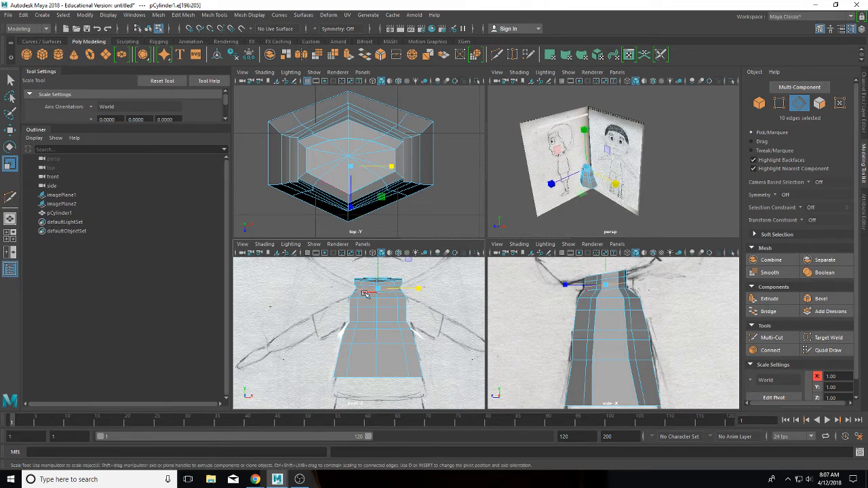
Step: Narrow the neck's lower and top edge loops in X, the top loop to about 0.803 × 0.907
{"action": "left_click", "coordinate": [396, 299]}
{"action": "left_click_drag", "start_coordinate": [426, 293], "coordinate": [414, 292]}
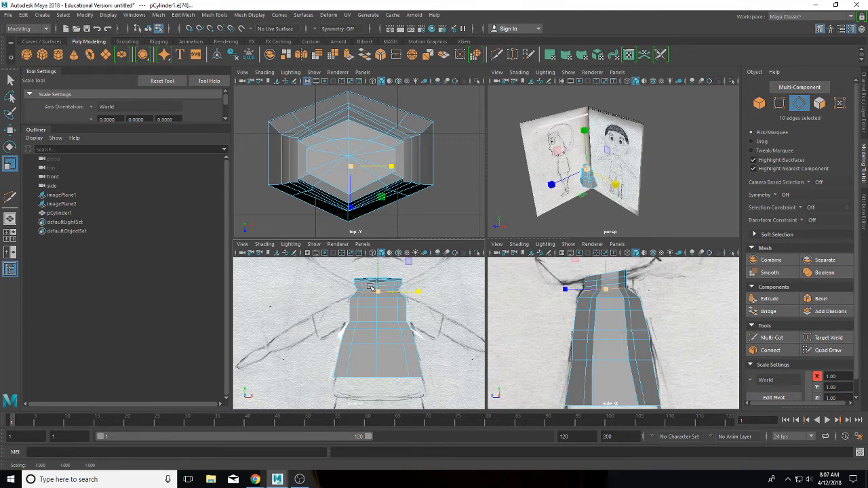
{"action": "double_click", "coordinate": [370, 288]}
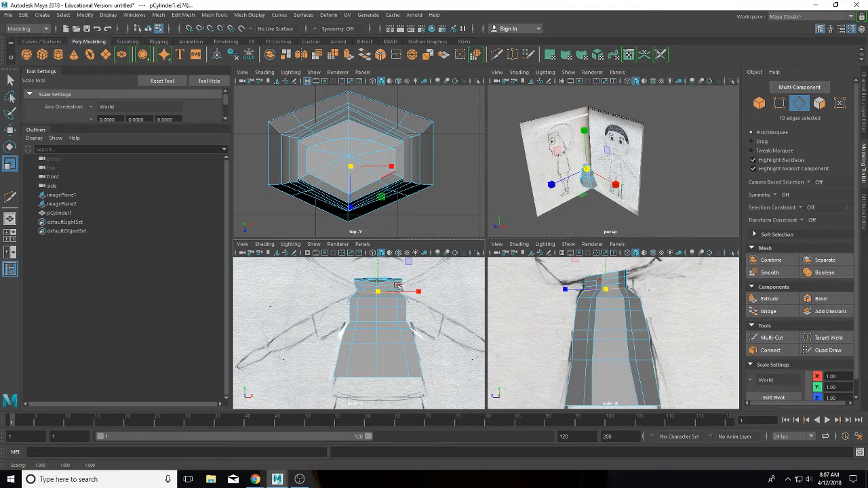
{"action": "left_click_drag", "start_coordinate": [398, 285], "coordinate": [412, 286]}
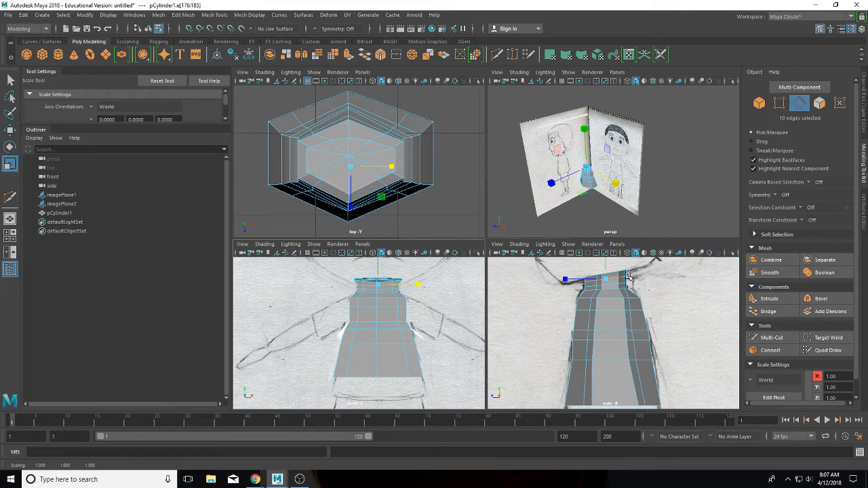
{"action": "right_click_drag", "start_coordinate": [625, 273], "coordinate": [613, 232]}
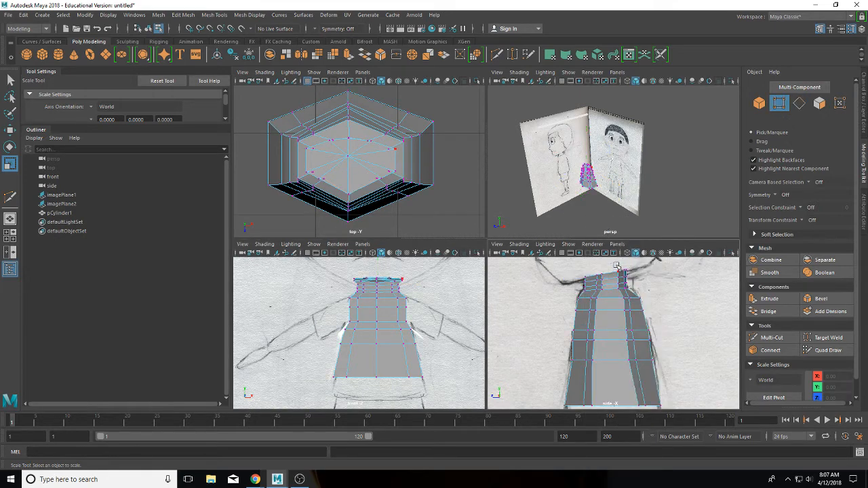
Step: Shift the five neck-top vertices front-to-back to about Z 4.07, then pick a torso side edge
{"action": "left_click_drag", "start_coordinate": [617, 267], "coordinate": [636, 279]}
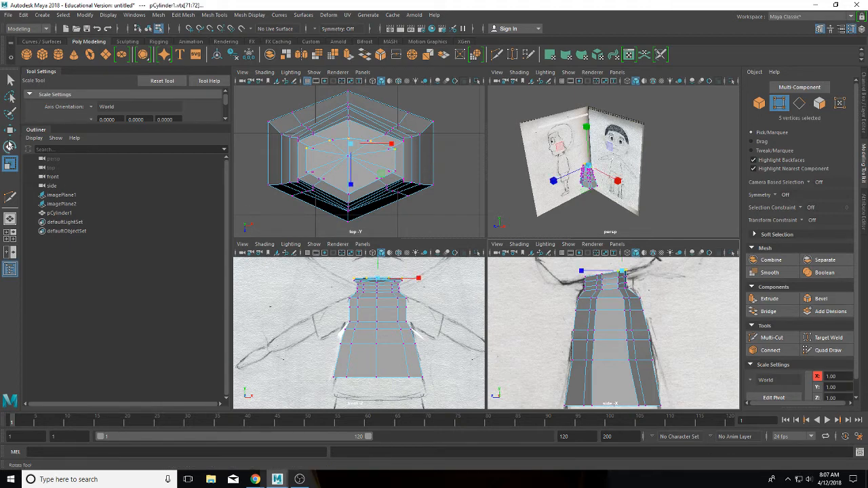
{"action": "left_click", "coordinate": [10, 130]}
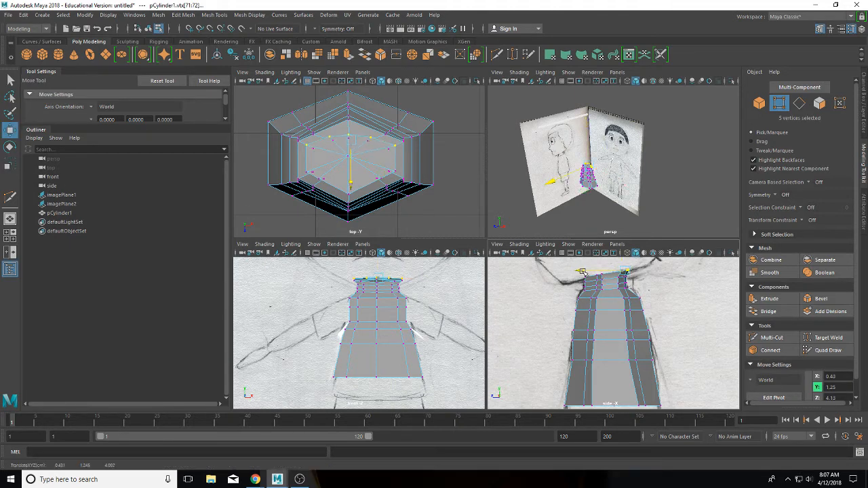
{"action": "left_click_drag", "start_coordinate": [582, 271], "coordinate": [583, 272]}
{"action": "mouse_move", "coordinate": [583, 271]}
{"action": "left_mouse_down"}
{"action": "mouse_move", "coordinate": [574, 279]}
{"action": "mouse_move", "coordinate": [580, 272]}
{"action": "left_mouse_up"}
{"action": "key", "text": "ctrl+z"}
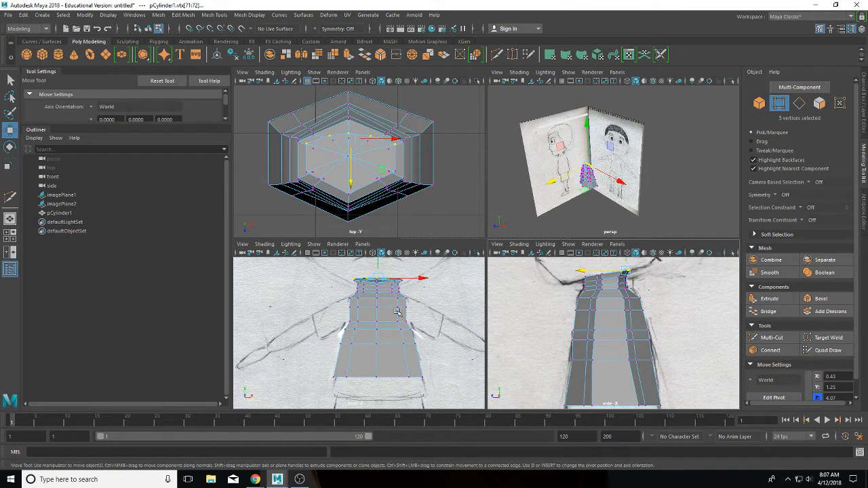
{"action": "right_click_drag", "start_coordinate": [397, 312], "coordinate": [400, 193]}
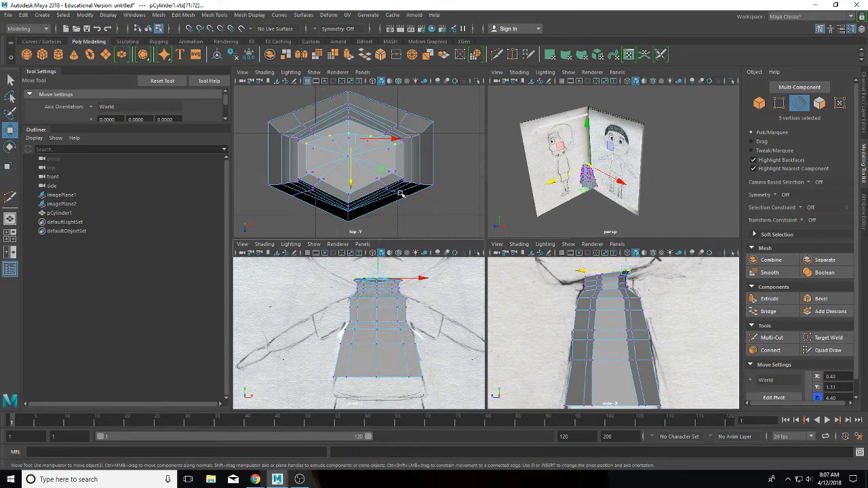
{"action": "left_click", "coordinate": [399, 303]}
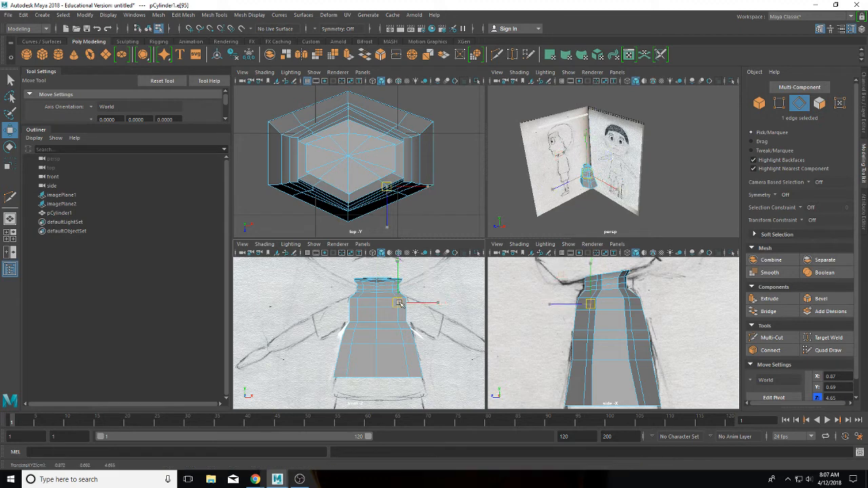
Step: Move two torso edge loops front-to-back to follow the side reference
{"action": "double_click", "coordinate": [398, 303]}
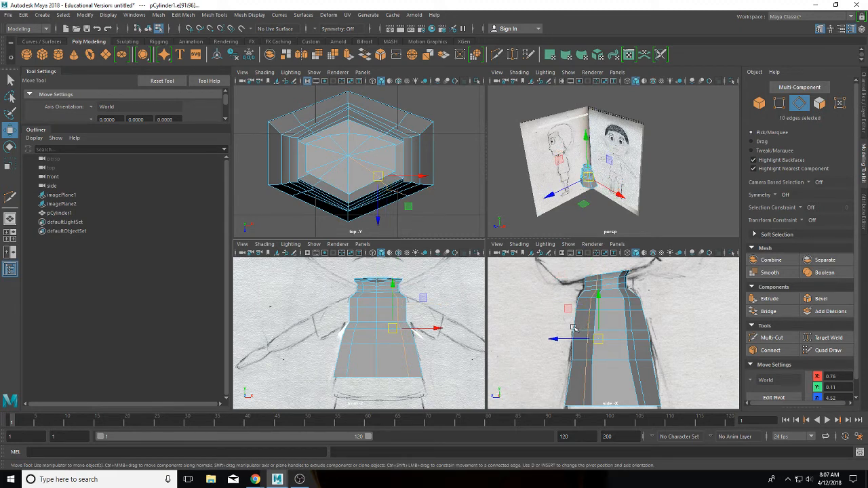
{"action": "left_click_drag", "start_coordinate": [571, 340], "coordinate": [561, 334]}
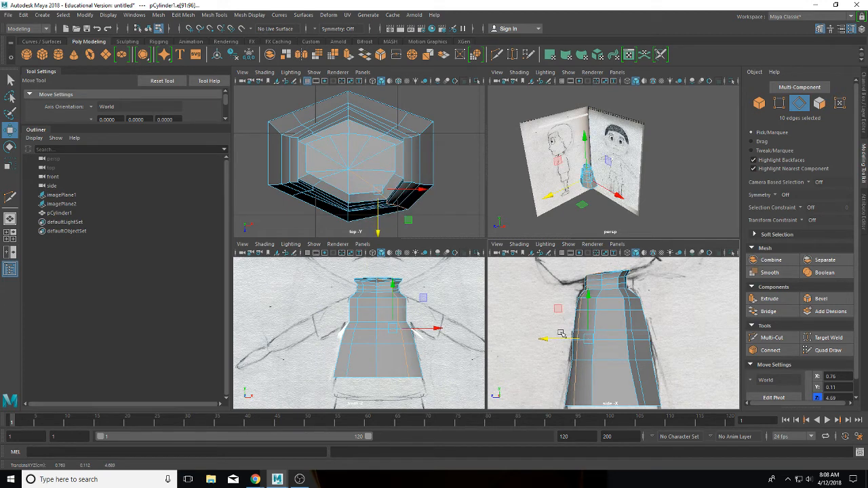
{"action": "left_click", "coordinate": [297, 195]}
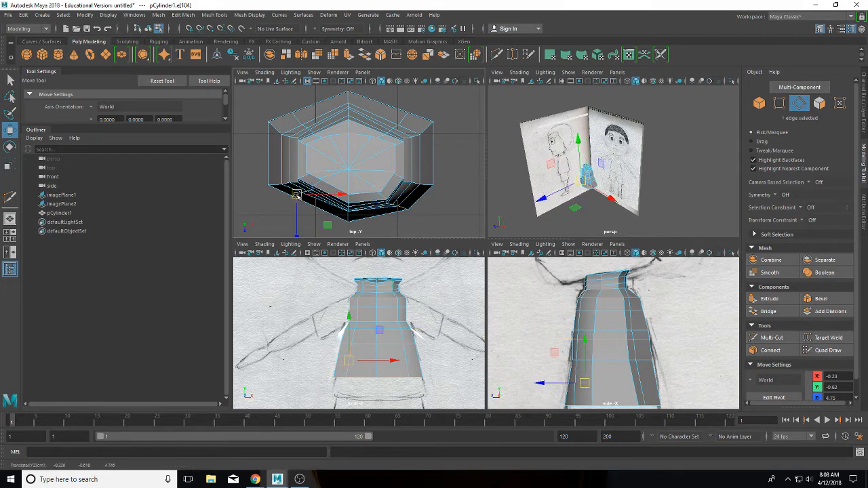
{"action": "double_click", "coordinate": [316, 184]}
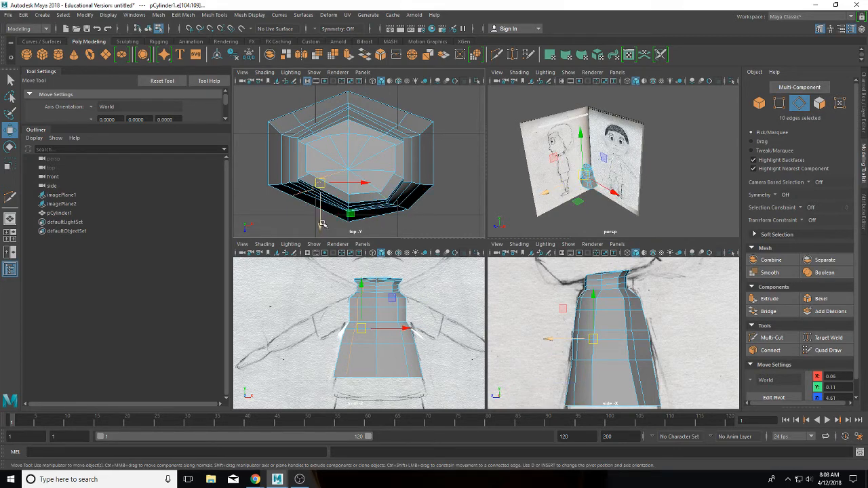
{"action": "left_click_drag", "start_coordinate": [319, 224], "coordinate": [315, 239]}
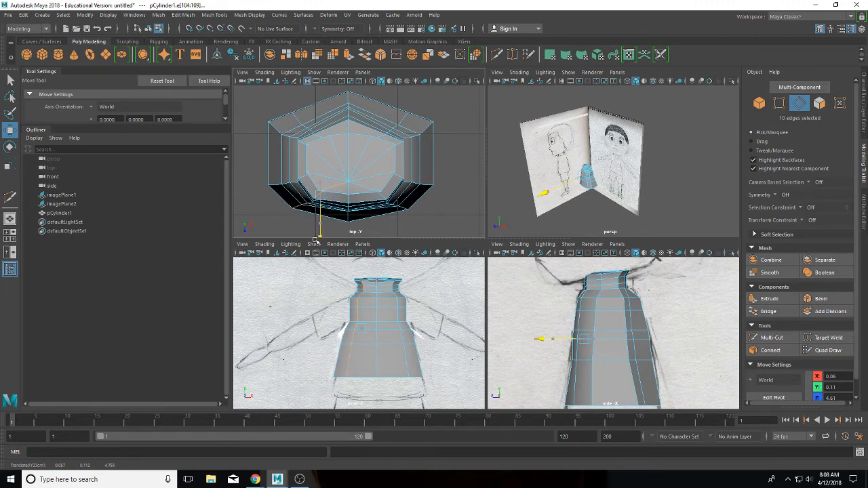
Step: Pull the top loop's neck vertices in depth and nudge one bottom-cap vertex slightly
{"action": "double_click", "coordinate": [350, 222]}
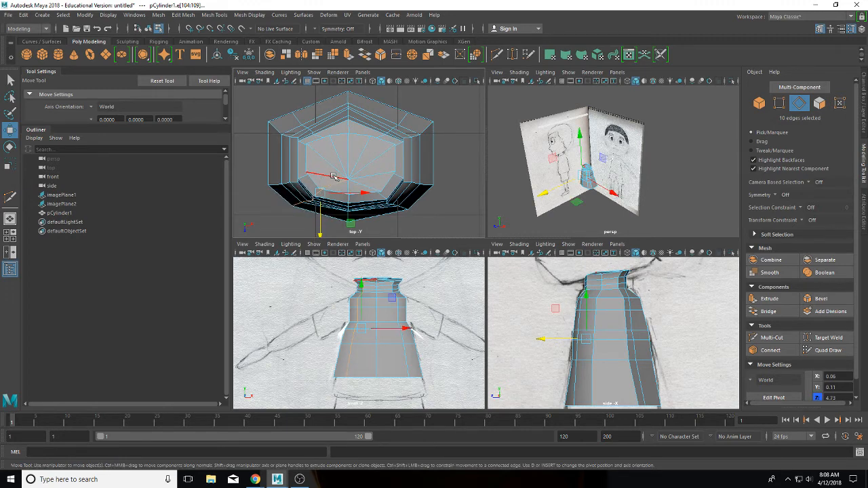
{"action": "right_click", "coordinate": [351, 179]}
{"action": "left_click", "coordinate": [309, 181]}
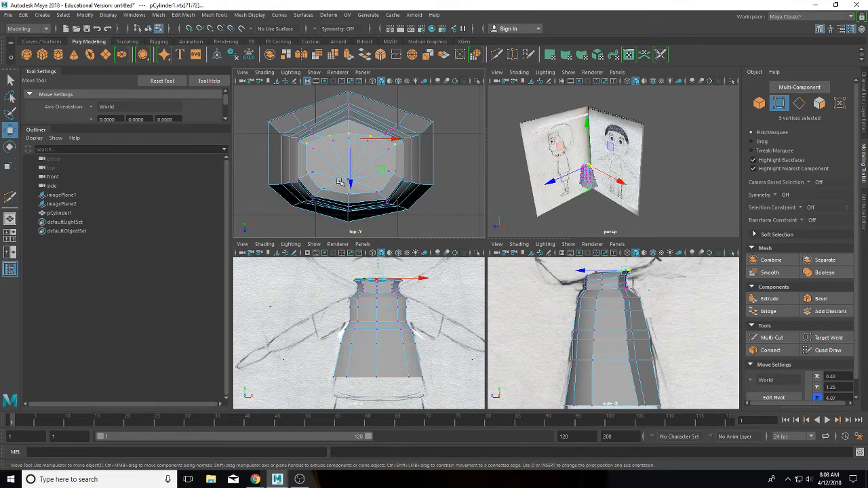
{"action": "left_click_drag", "start_coordinate": [350, 184], "coordinate": [354, 190]}
{"action": "left_click", "coordinate": [354, 182]}
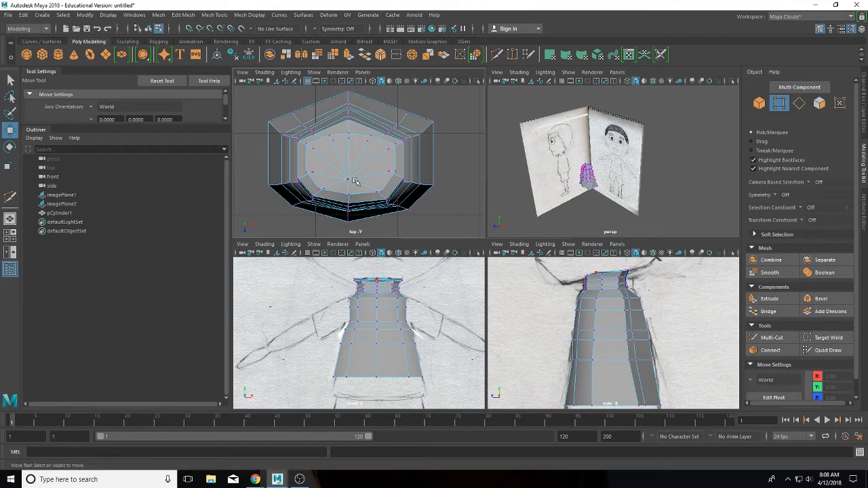
{"action": "left_click", "coordinate": [348, 207]}
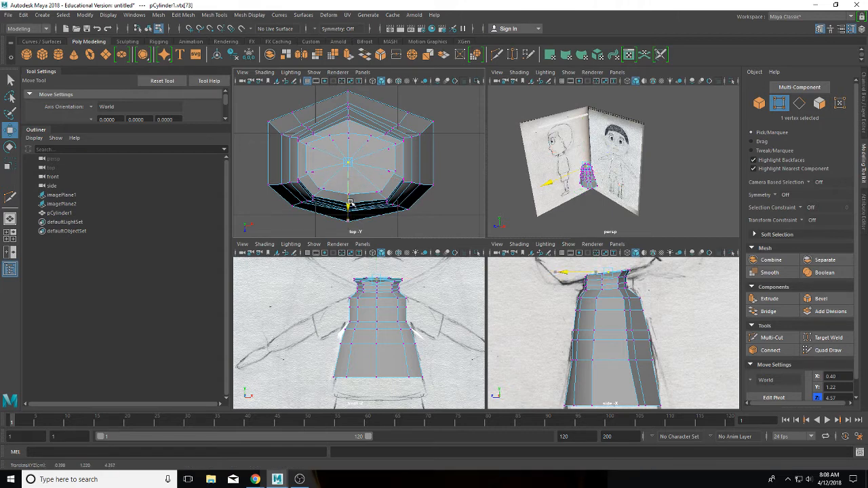
{"action": "left_click_drag", "start_coordinate": [349, 203], "coordinate": [350, 205]}
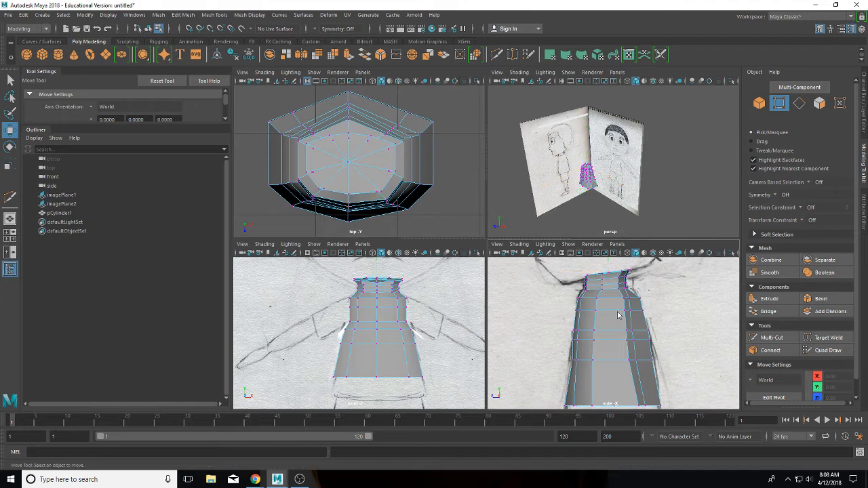
Step: Pull two upper-torso vertices in the side view to about Z 4.02, undoing one bad move
{"action": "right_click_drag", "start_coordinate": [616, 219], "coordinate": [588, 224]}
{"action": "left_click", "coordinate": [596, 312]}
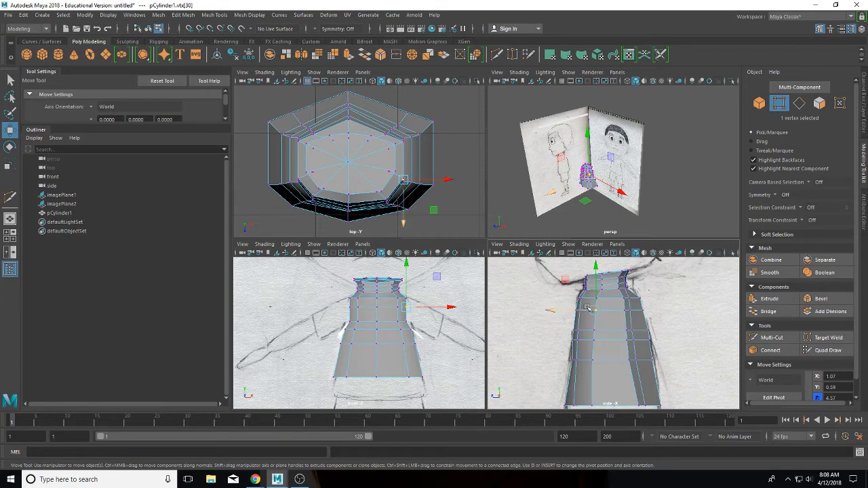
{"action": "left_click_drag", "start_coordinate": [593, 310], "coordinate": [599, 313]}
{"action": "key", "text": "ctrl+z"}
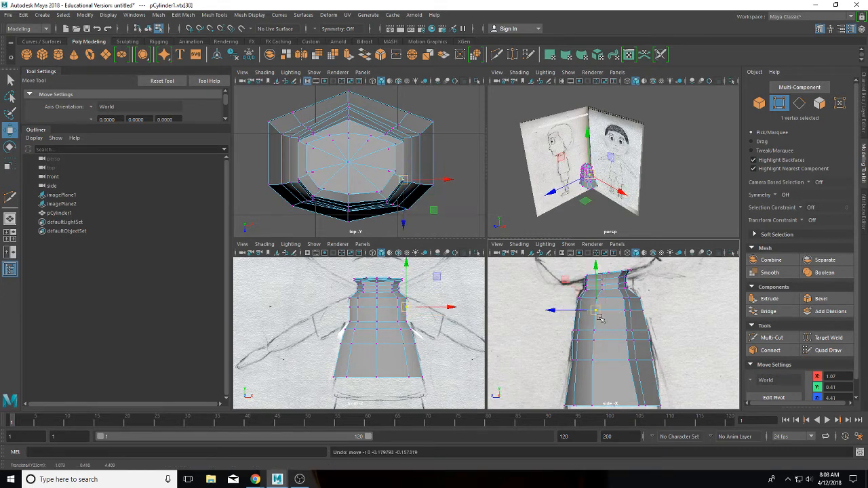
{"action": "left_click", "coordinate": [688, 341]}
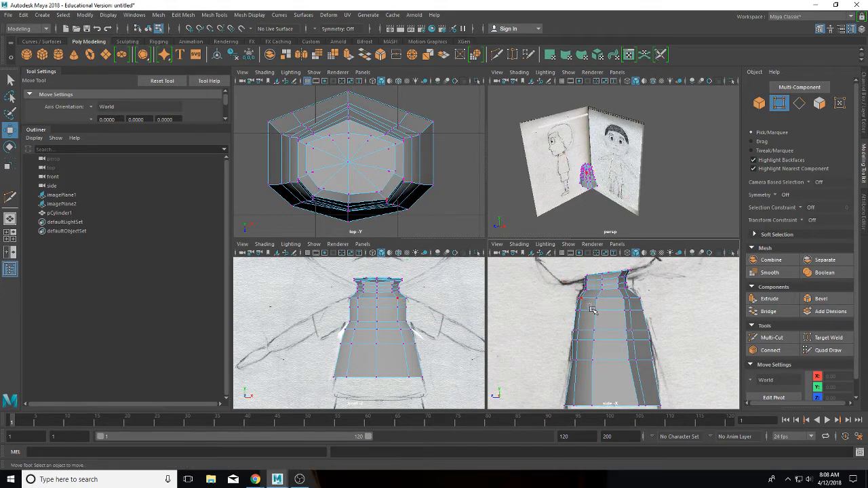
{"action": "mouse_move", "coordinate": [584, 305]}
{"action": "left_mouse_down"}
{"action": "mouse_move", "coordinate": [595, 315]}
{"action": "mouse_move", "coordinate": [556, 310]}
{"action": "mouse_move", "coordinate": [622, 310]}
{"action": "mouse_move", "coordinate": [596, 312]}
{"action": "left_mouse_up"}
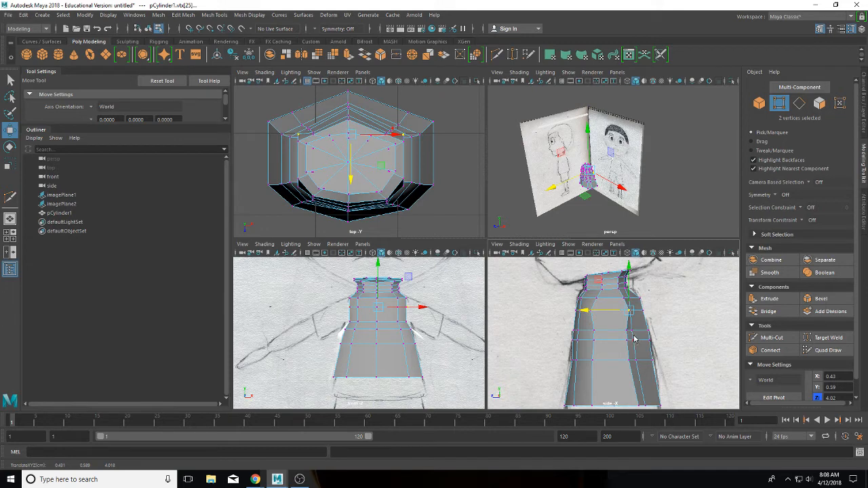
{"action": "right_click_drag", "start_coordinate": [635, 339], "coordinate": [633, 193]}
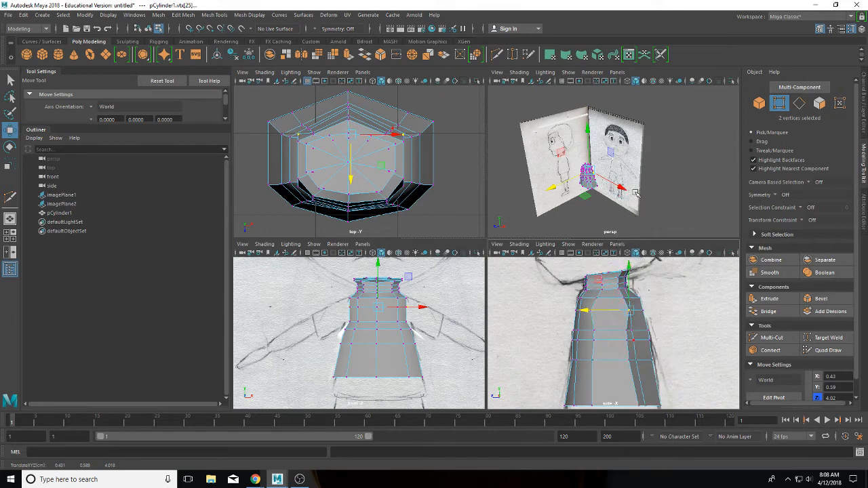
Step: Shift the two upper edge loops below the neck in depth along Z
{"action": "double_click", "coordinate": [632, 336]}
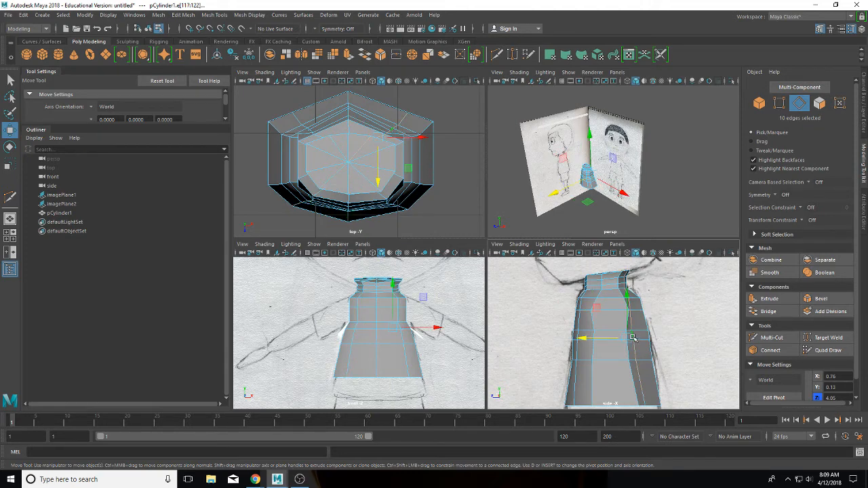
{"action": "double_click", "coordinate": [297, 119], "text": "shift"}
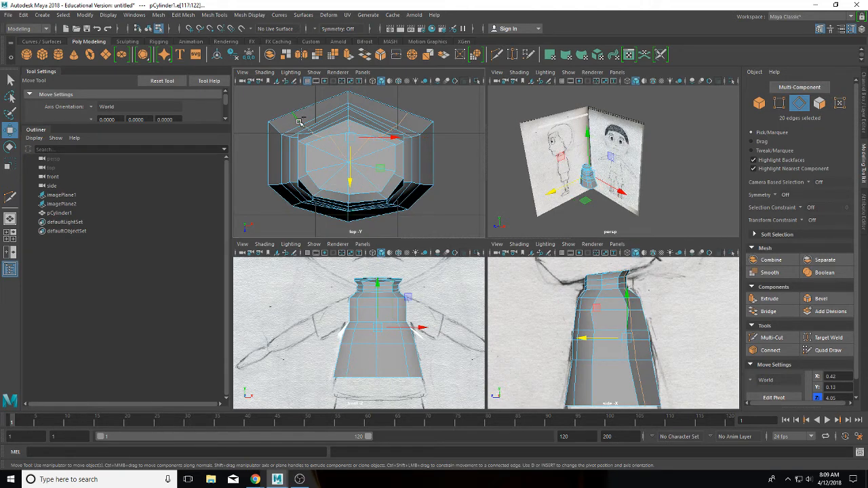
{"action": "left_click_drag", "start_coordinate": [350, 183], "coordinate": [354, 168]}
{"action": "scroll", "coordinate": [366, 156], "scroll_direction": "up", "scroll_amount": 2}
{"action": "scroll", "coordinate": [363, 155], "scroll_direction": "up", "scroll_amount": 2}
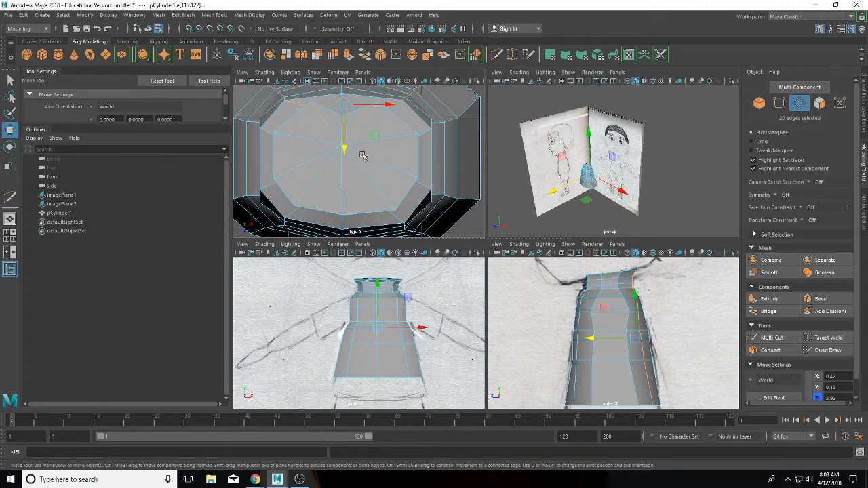
{"action": "scroll", "coordinate": [363, 155], "scroll_direction": "up", "scroll_amount": 2}
{"action": "scroll", "coordinate": [364, 159], "scroll_direction": "down", "scroll_amount": 8}
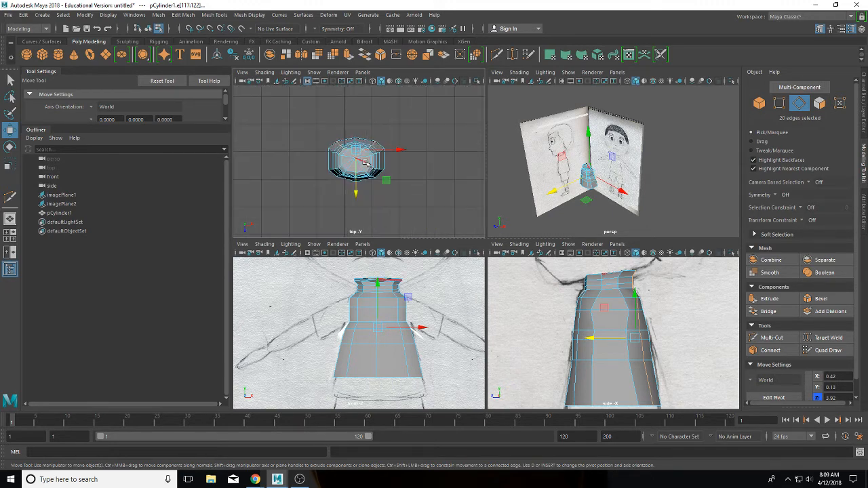
Step: Move a neck cap vertex back along the depth axis
{"action": "right_click_drag", "start_coordinate": [366, 164], "coordinate": [329, 164]}
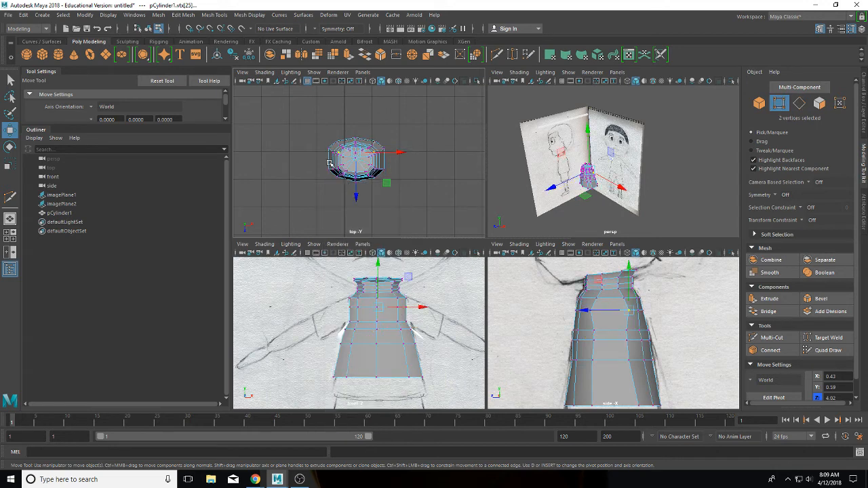
{"action": "scroll", "coordinate": [347, 163], "scroll_direction": "up", "scroll_amount": 4}
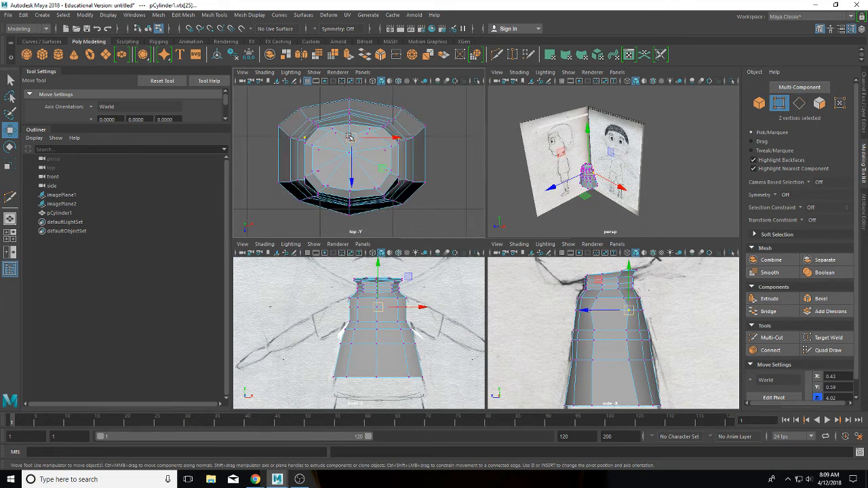
{"action": "left_click", "coordinate": [351, 137]}
{"action": "left_click", "coordinate": [421, 179]}
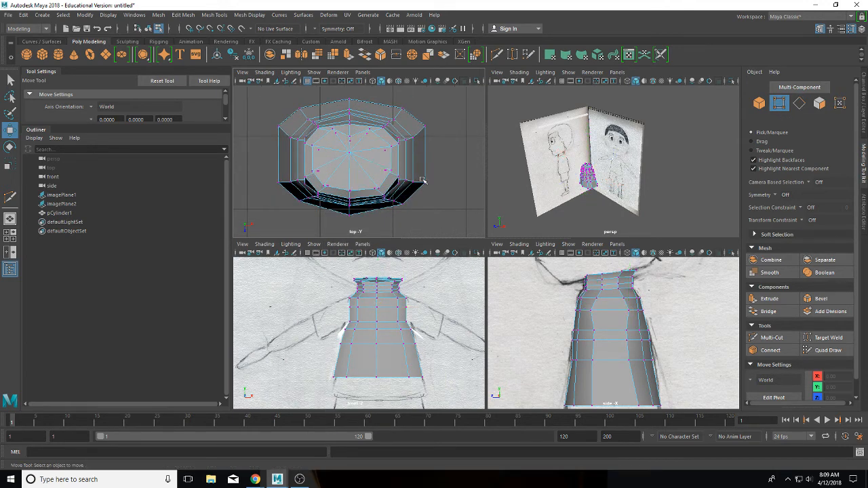
{"action": "left_click", "coordinate": [347, 137]}
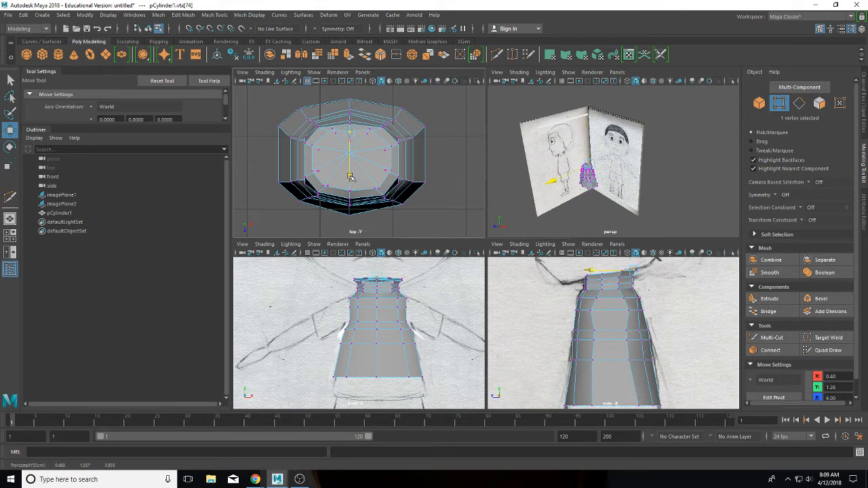
{"action": "left_click_drag", "start_coordinate": [350, 175], "coordinate": [356, 176]}
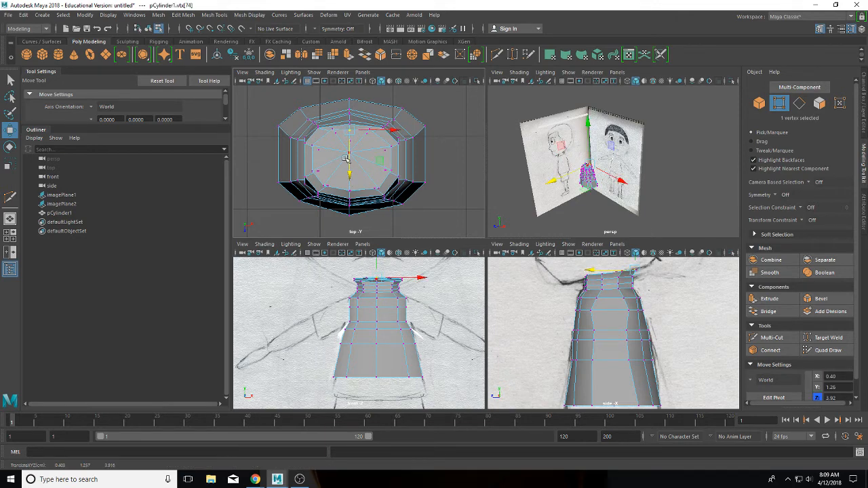
Step: Push the cap's centre vertex to about 0.40, 1.22, 4.28, then marquee-select two chest vertex rows
{"action": "left_click", "coordinate": [455, 192]}
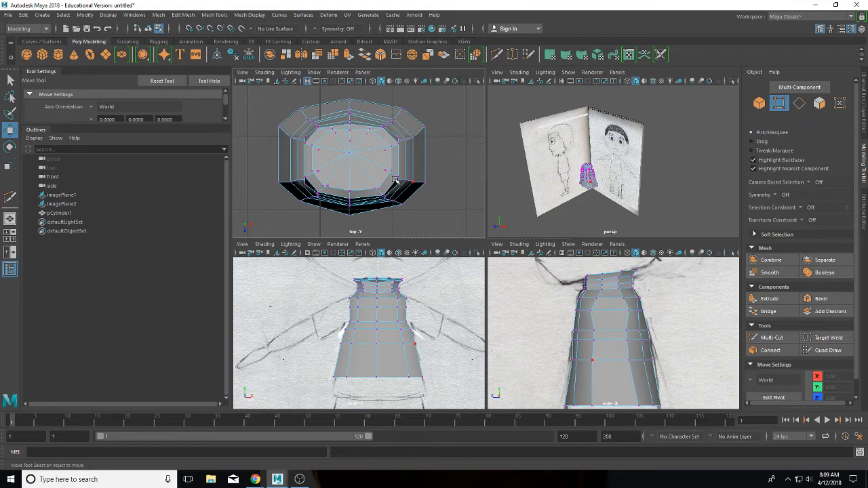
{"action": "left_click", "coordinate": [345, 152]}
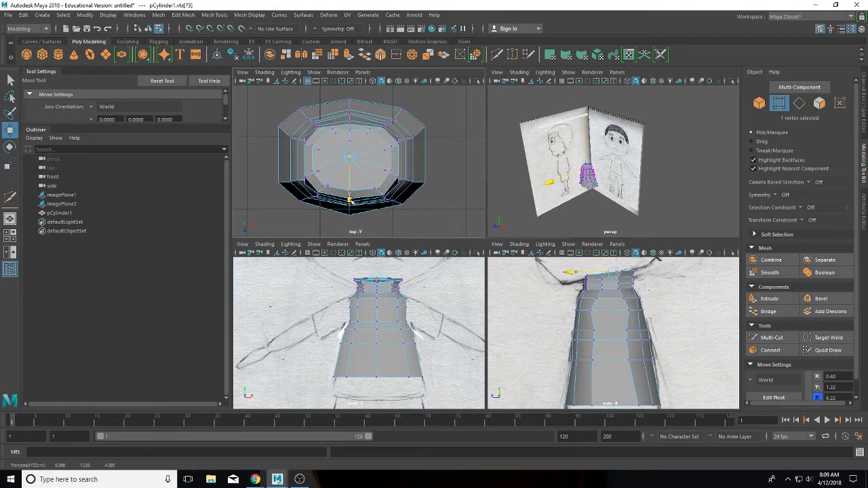
{"action": "left_click_drag", "start_coordinate": [351, 202], "coordinate": [352, 202]}
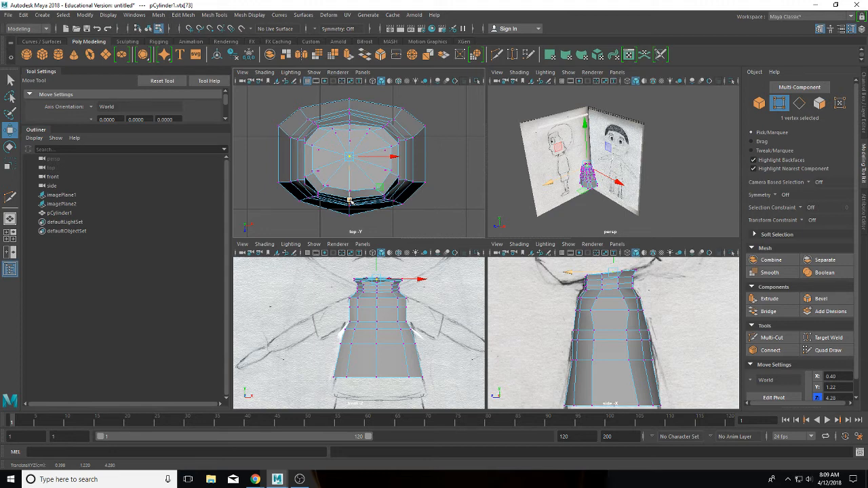
{"action": "left_click", "coordinate": [350, 201]}
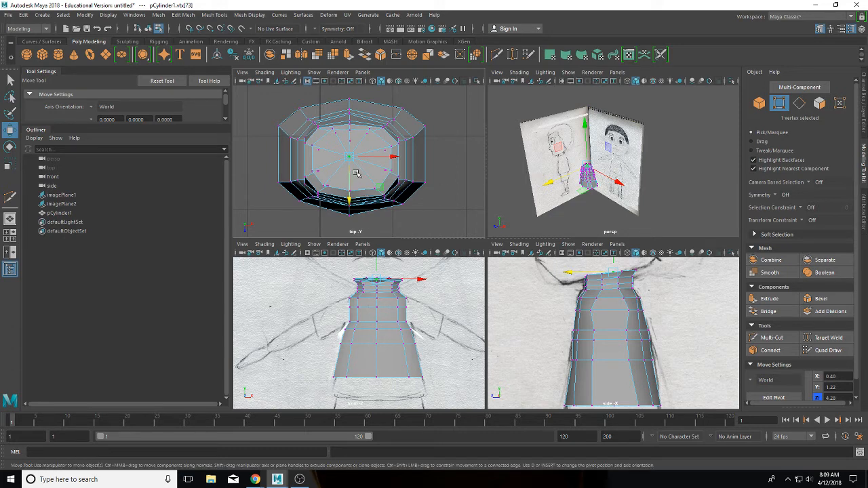
{"action": "left_click", "coordinate": [453, 197]}
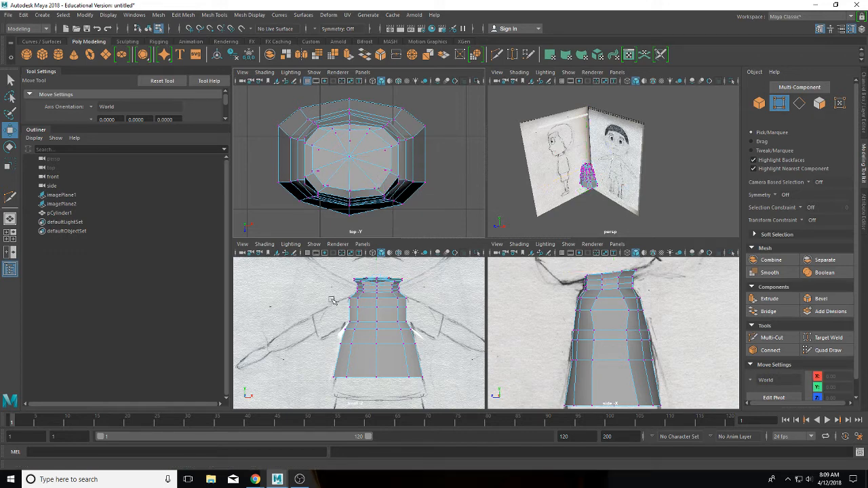
{"action": "left_click_drag", "start_coordinate": [340, 299], "coordinate": [410, 316]}
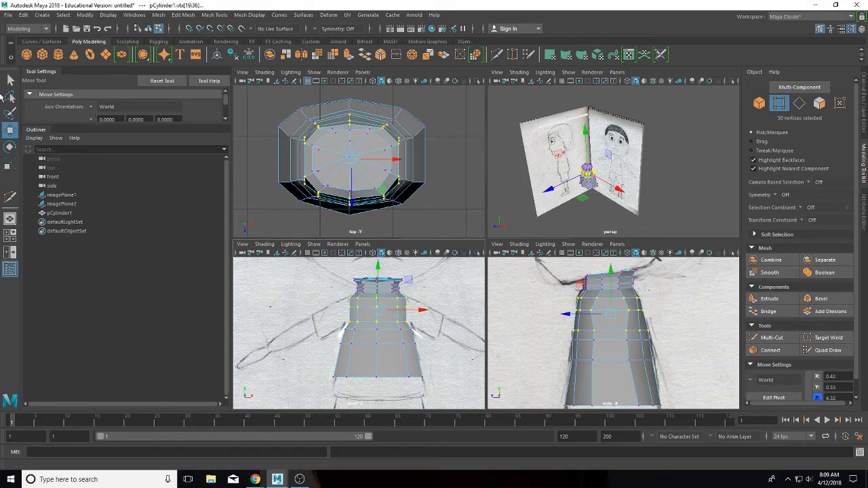
Step: Scale the chest vertex rows outward, then extrude two upper side faces as polyExtrudeFace7
{"action": "left_click", "coordinate": [10, 163]}
{"action": "left_click_drag", "start_coordinate": [420, 313], "coordinate": [423, 310]}
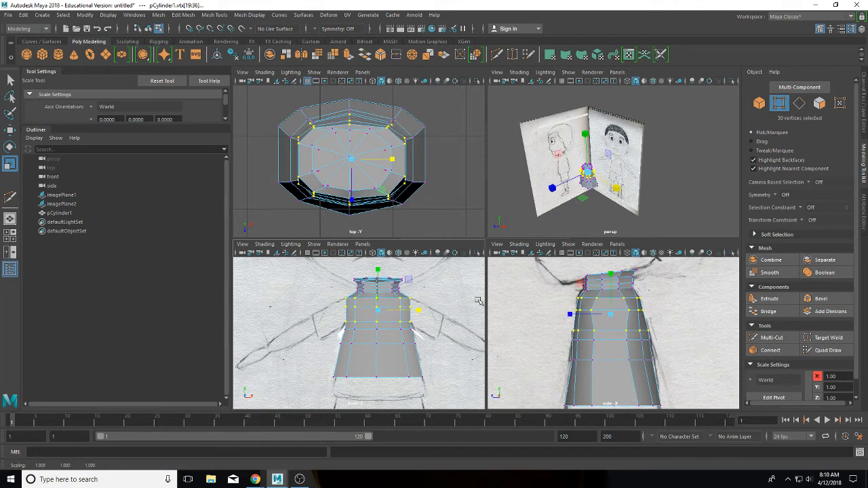
{"action": "left_click", "coordinate": [603, 325]}
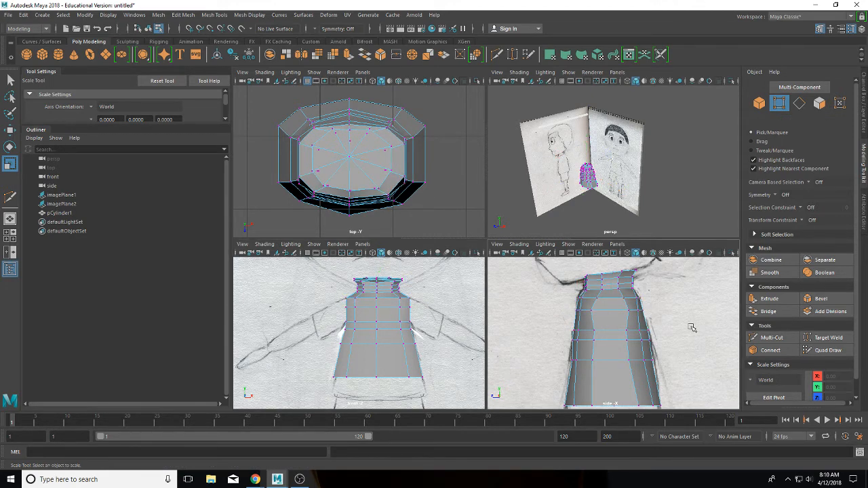
{"action": "right_click_drag", "start_coordinate": [608, 218], "coordinate": [608, 244]}
{"action": "left_click", "coordinate": [612, 326]}
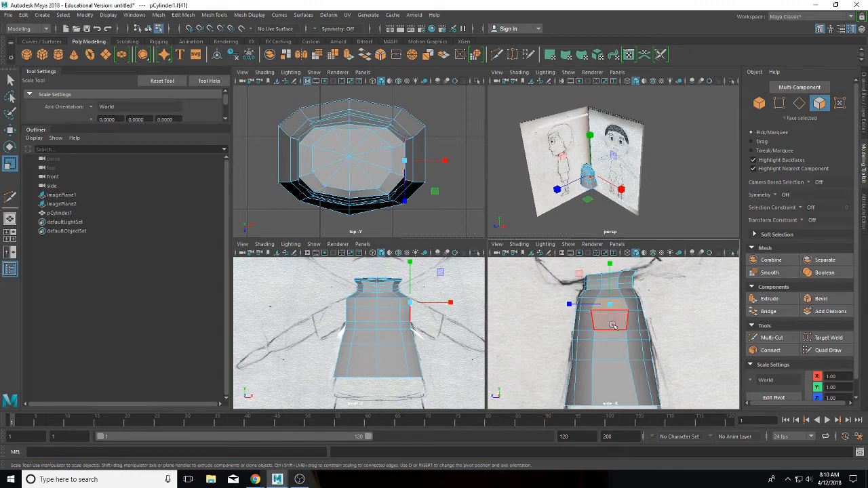
{"action": "left_click", "coordinate": [613, 324], "text": "shift"}
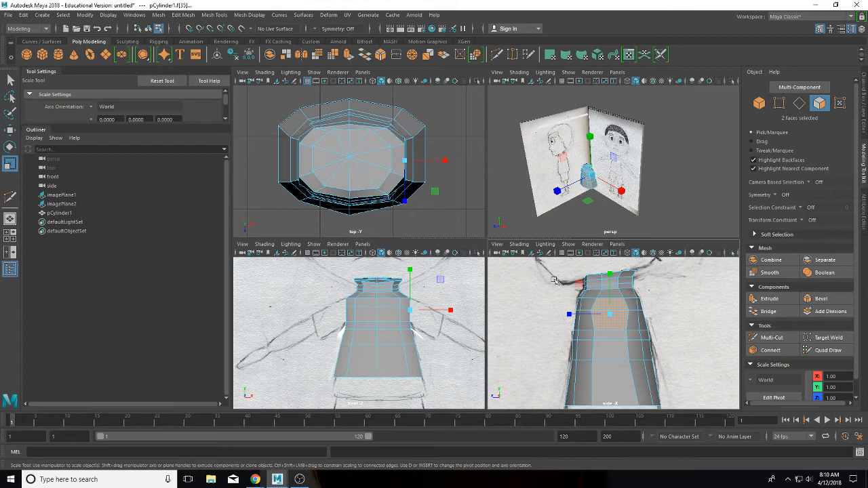
{"action": "left_click", "coordinate": [768, 298]}
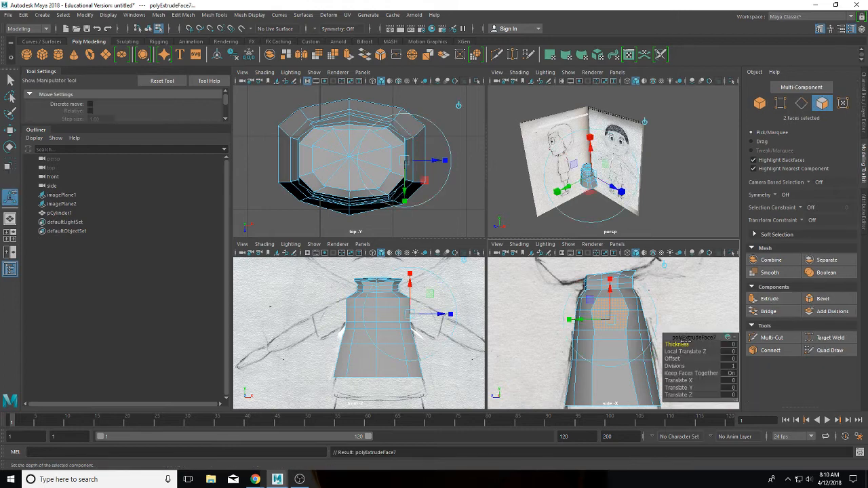
Step: Try pulling the extruded faces out into a long arm box and inspect the extrusion attributes
{"action": "left_click_drag", "start_coordinate": [683, 347], "coordinate": [682, 329]}
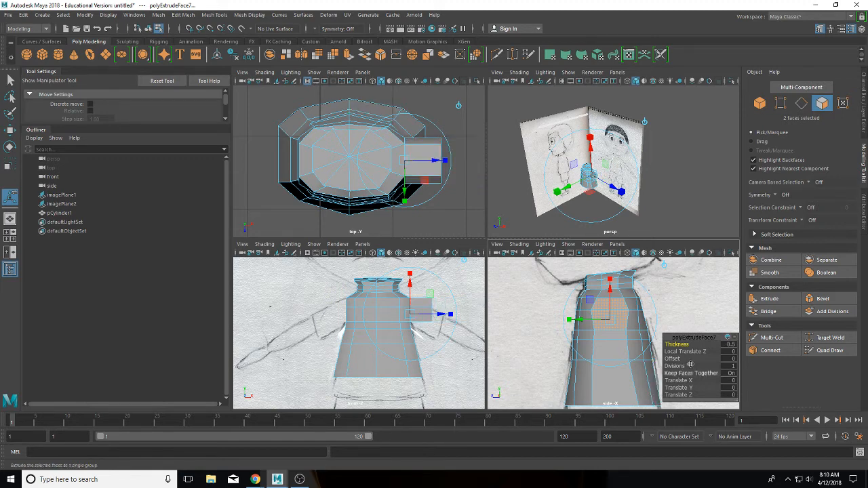
{"action": "left_click", "coordinate": [734, 339]}
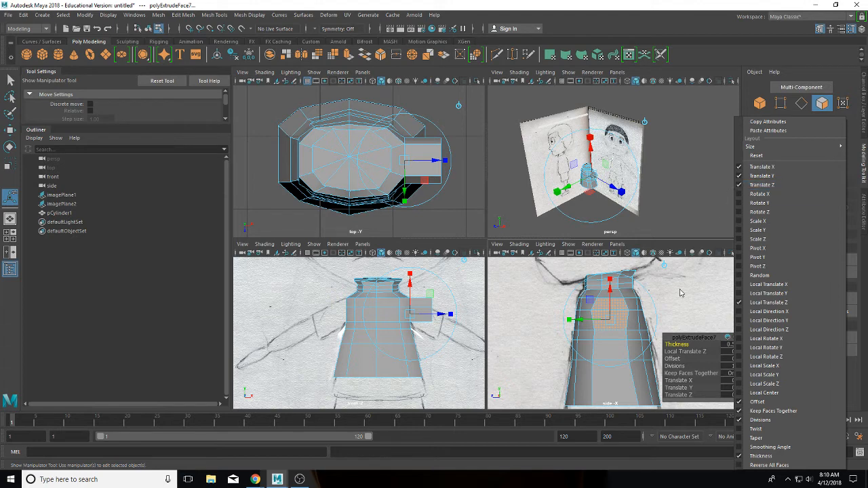
{"action": "left_click", "coordinate": [686, 312]}
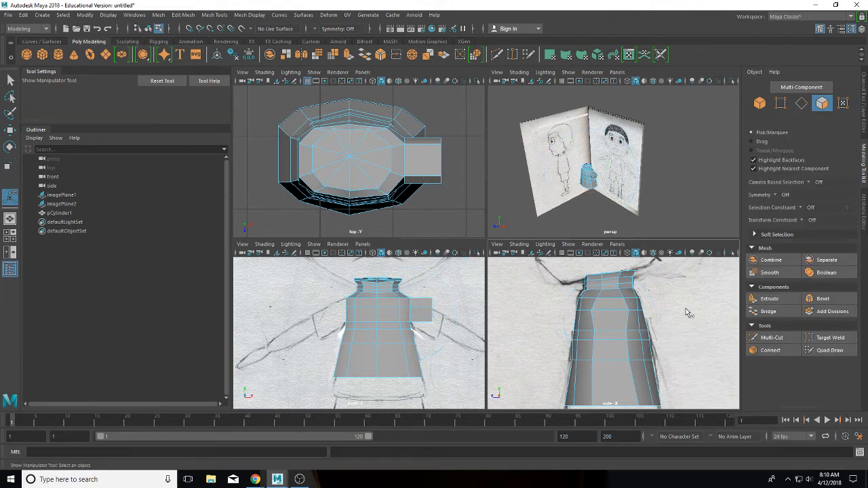
Step: Discard a second, offset extrusion on the two shoulder faces, keeping polyExtrudeFace7 at zero translation
{"action": "left_click", "coordinate": [611, 311]}
{"action": "left_click", "coordinate": [612, 308], "text": "shift"}
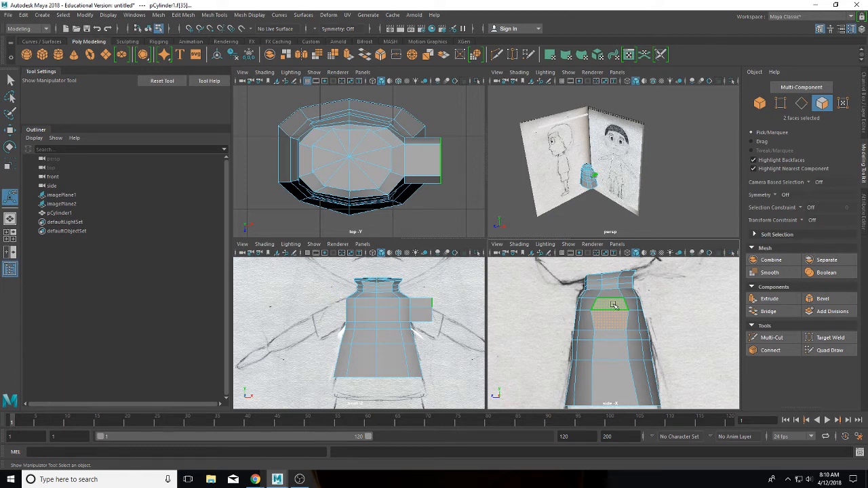
{"action": "left_click", "coordinate": [763, 303]}
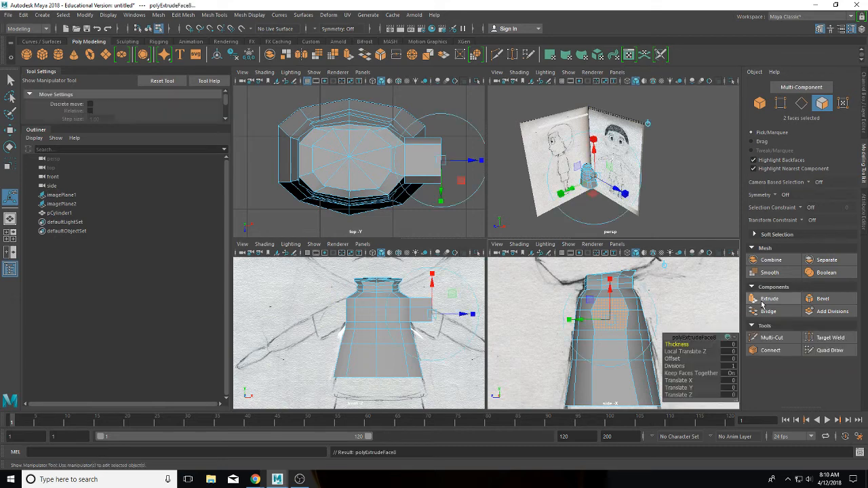
{"action": "left_click", "coordinate": [678, 380]}
{"action": "middle_click_drag", "start_coordinate": [677, 380], "coordinate": [667, 380]}
{"action": "key", "text": "ctrl+z"}
{"action": "key", "text": "ctrl+z"}
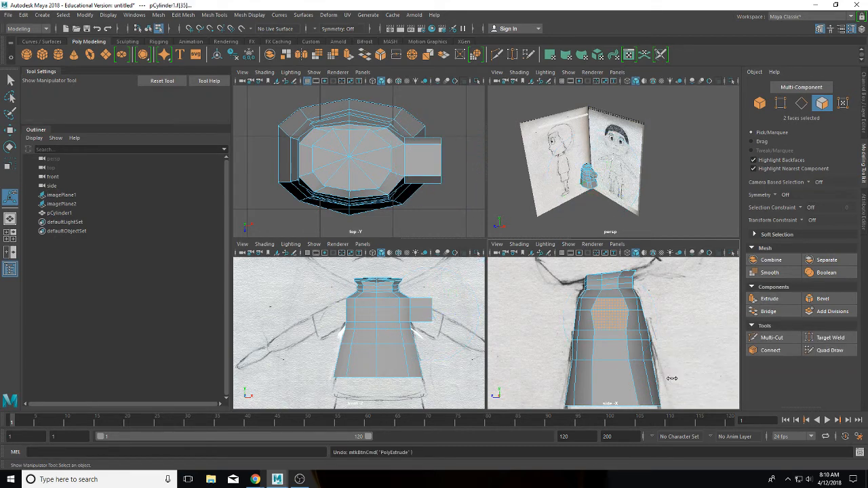
{"action": "key", "text": "ctrl+z"}
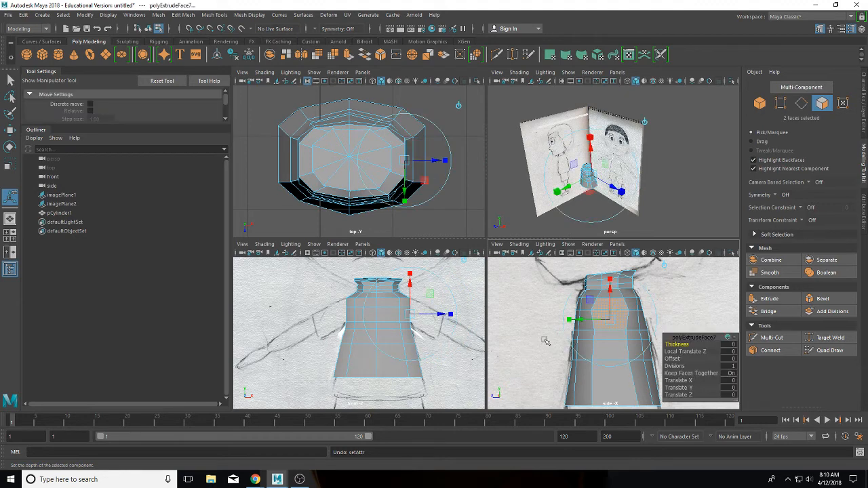
Step: Adjust the extrusion's thickness and vertical offset to push the shoulder faces outward
{"action": "left_click", "coordinate": [681, 344]}
{"action": "mouse_move", "coordinate": [432, 300]}
{"action": "middle_mouse_down"}
{"action": "mouse_move", "coordinate": [445, 304]}
{"action": "mouse_move", "coordinate": [422, 304]}
{"action": "mouse_move", "coordinate": [423, 316]}
{"action": "mouse_move", "coordinate": [440, 282]}
{"action": "mouse_move", "coordinate": [431, 313]}
{"action": "middle_mouse_up"}
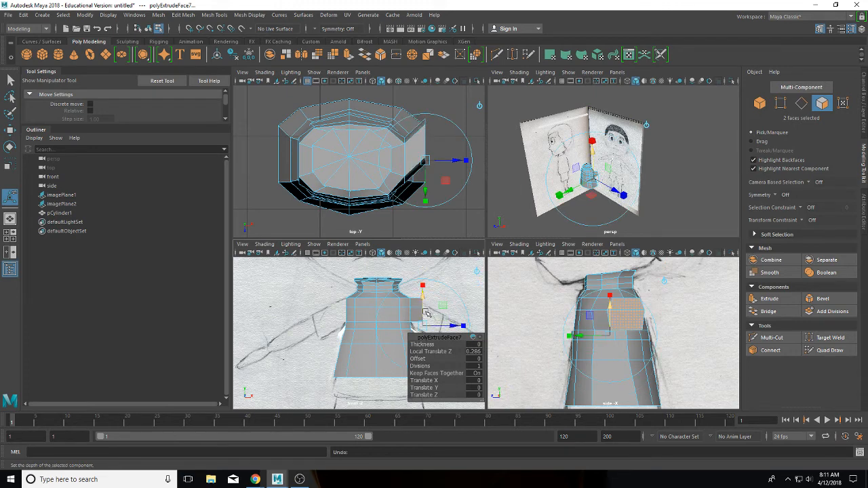
{"action": "middle_click_drag", "start_coordinate": [431, 314], "coordinate": [425, 312]}
{"action": "left_click", "coordinate": [431, 387]}
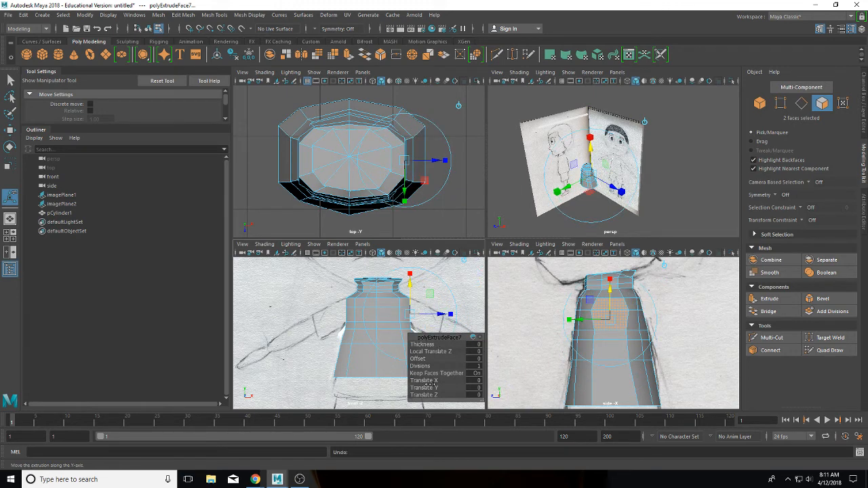
{"action": "middle_click_drag", "start_coordinate": [431, 387], "coordinate": [432, 387]}
{"action": "mouse_move", "coordinate": [433, 387]}
{"action": "middle_mouse_down"}
{"action": "mouse_move", "coordinate": [426, 381]}
{"action": "mouse_move", "coordinate": [437, 394]}
{"action": "mouse_move", "coordinate": [422, 394]}
{"action": "mouse_move", "coordinate": [435, 381]}
{"action": "middle_mouse_up"}
{"action": "left_click", "coordinate": [425, 394]}
{"action": "left_click", "coordinate": [426, 381]}
Step: Lengthen the arm stub sideways to Translate X 0.7 and Y -0.2, undoing an overlong stretch
{"action": "scroll", "coordinate": [436, 323], "scroll_direction": "up", "scroll_amount": 4}
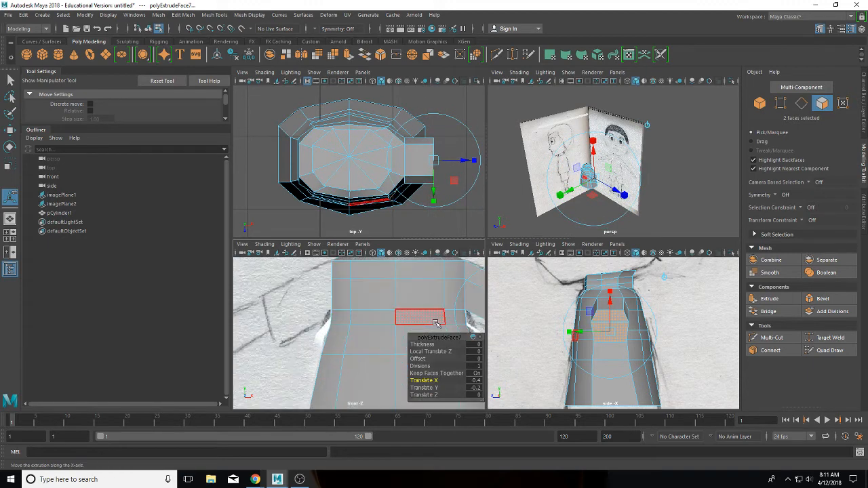
{"action": "scroll", "coordinate": [436, 323], "scroll_direction": "down", "scroll_amount": 4}
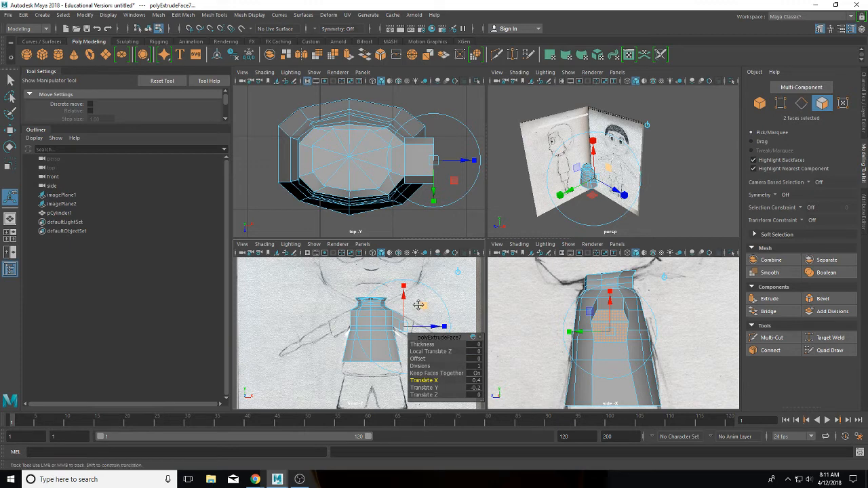
{"action": "scroll", "coordinate": [360, 280], "scroll_direction": "down", "scroll_amount": 1}
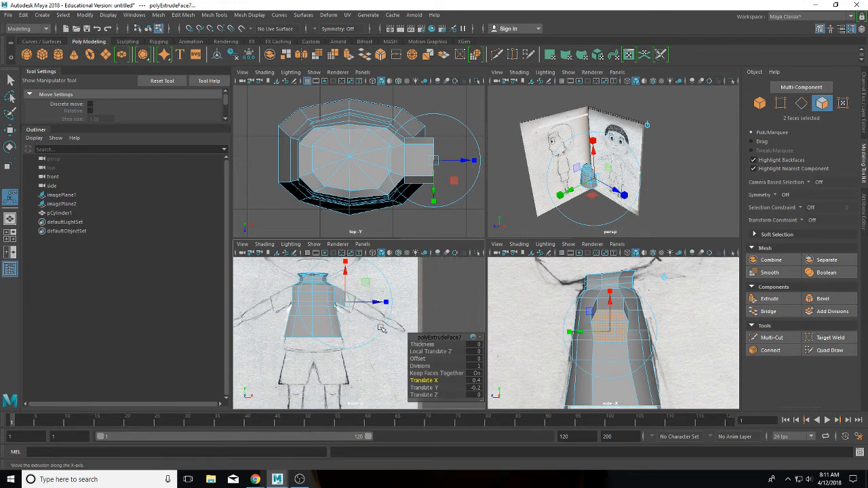
{"action": "middle_click_drag", "start_coordinate": [365, 289], "coordinate": [371, 287]}
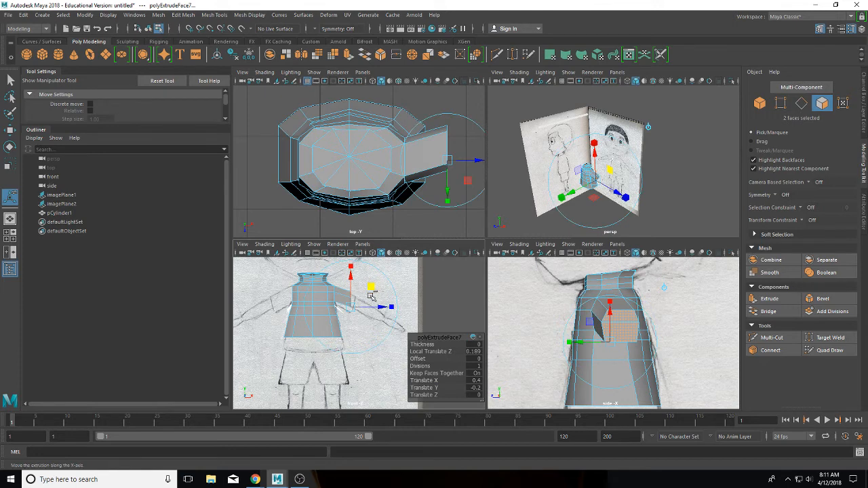
{"action": "key", "text": "ctrl+z"}
{"action": "left_click", "coordinate": [423, 380]}
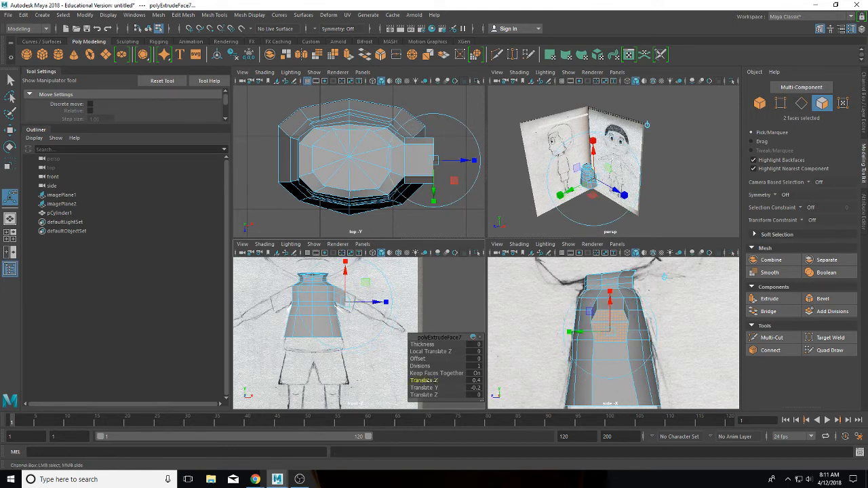
{"action": "middle_click_drag", "start_coordinate": [431, 381], "coordinate": [435, 380]}
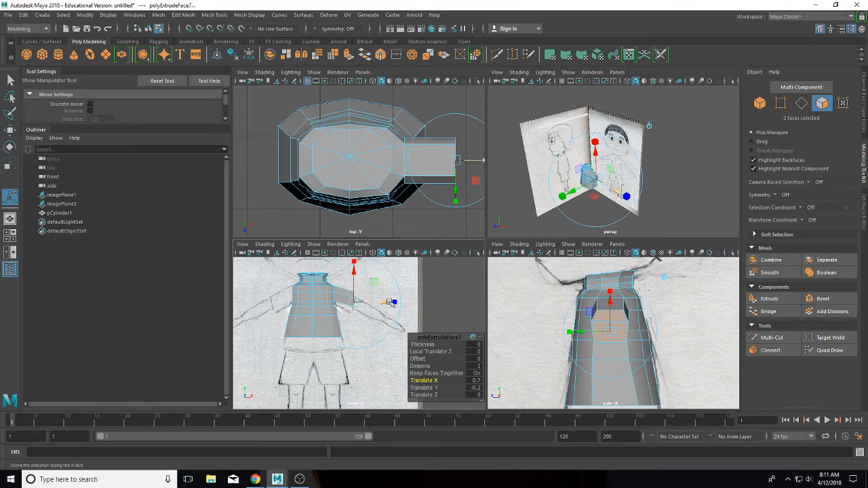
{"action": "left_click", "coordinate": [407, 289]}
{"action": "right_click_drag", "start_coordinate": [347, 218], "coordinate": [309, 217]}
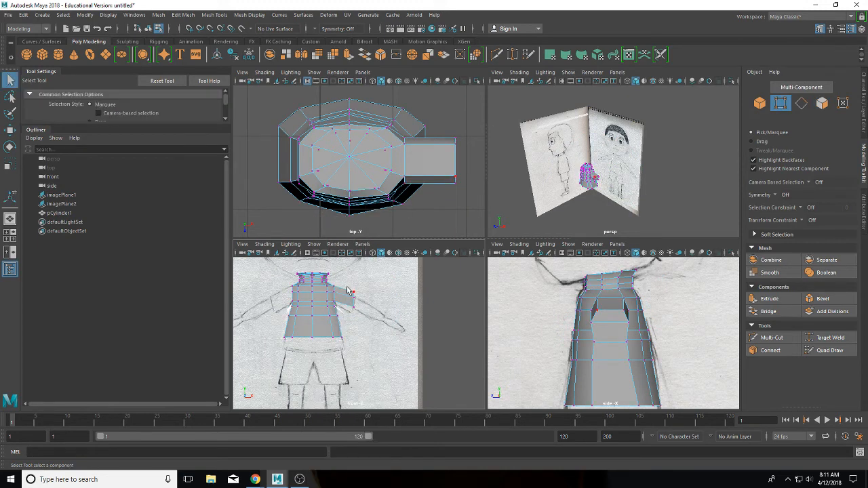
Step: Tilt the six arm-end vertices downward and lower them to about 1.87, 0.12, 4.33
{"action": "left_click_drag", "start_coordinate": [363, 328], "coordinate": [361, 329]}
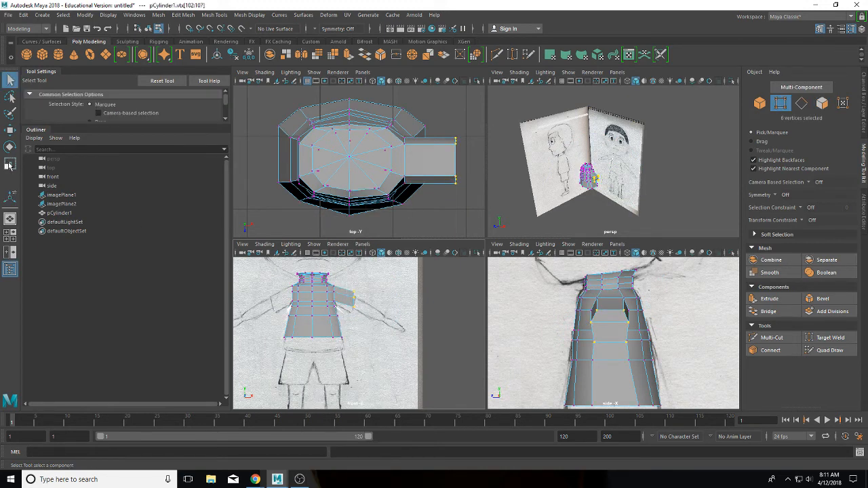
{"action": "left_click", "coordinate": [10, 146]}
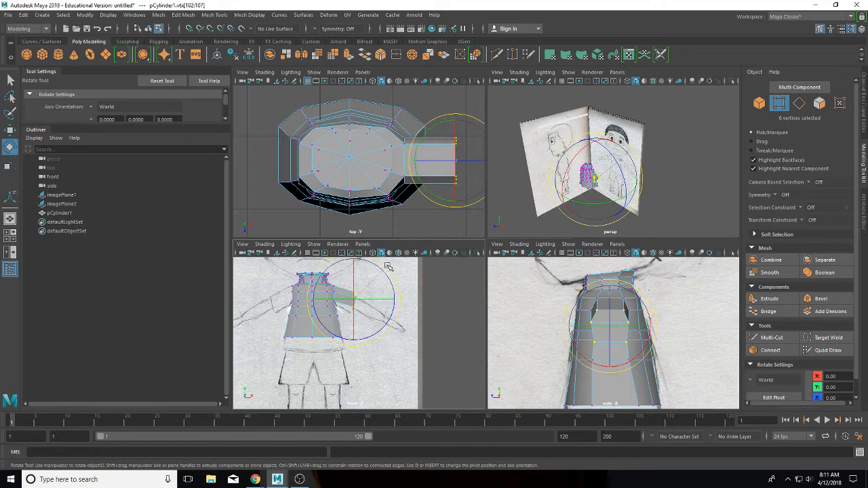
{"action": "left_click_drag", "start_coordinate": [387, 266], "coordinate": [398, 282]}
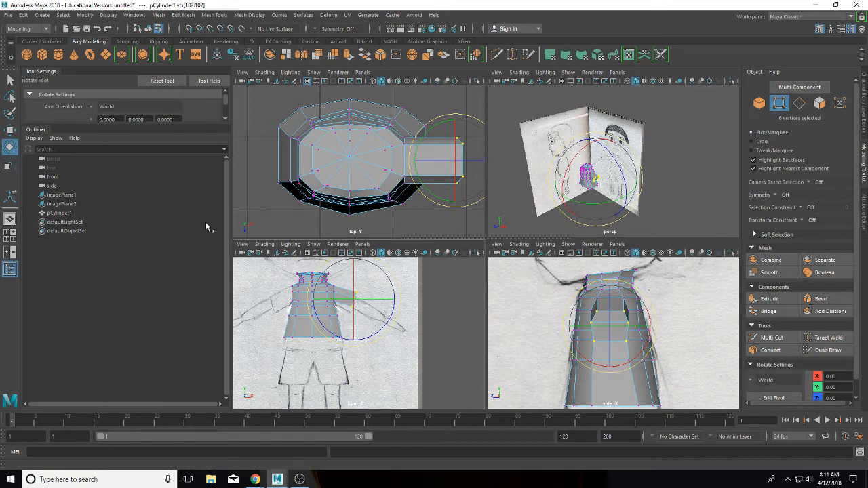
{"action": "left_click", "coordinate": [10, 129]}
{"action": "middle_click_drag", "start_coordinate": [378, 270], "coordinate": [384, 276]}
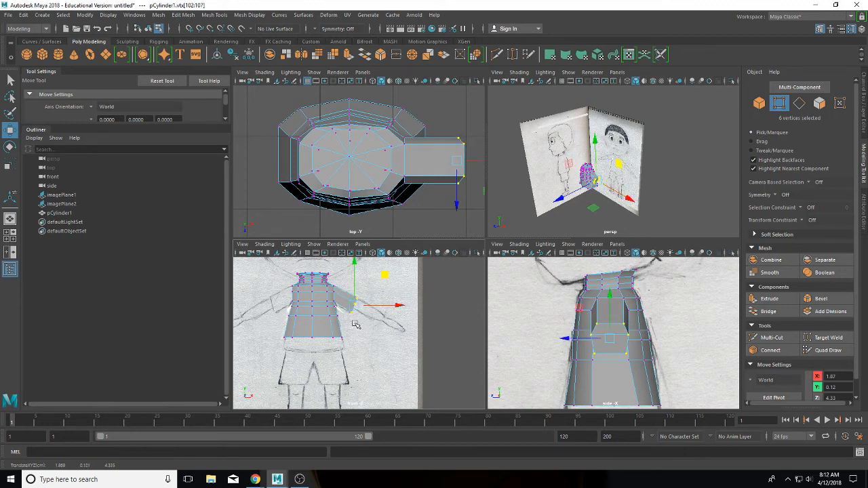
Step: Cut a new edge loop across the arm near the shoulder with Multi-Cut
{"action": "left_click", "coordinate": [771, 337]}
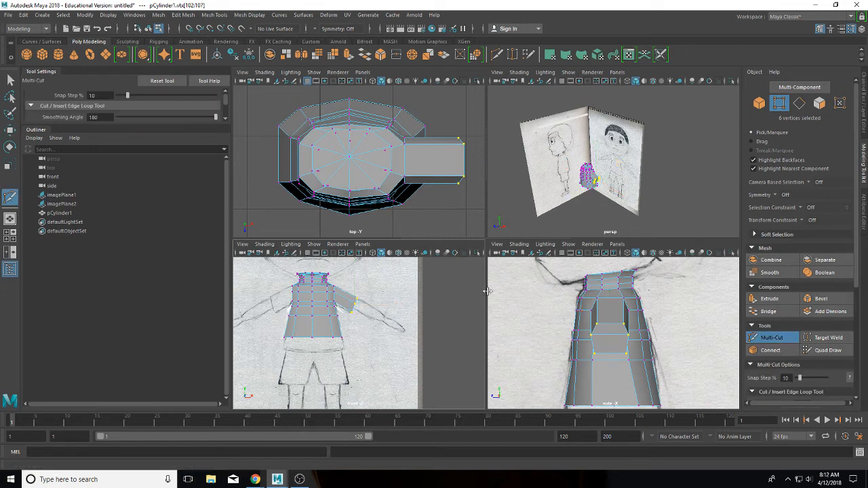
{"action": "left_click", "coordinate": [334, 291]}
{"action": "left_click", "coordinate": [336, 291]}
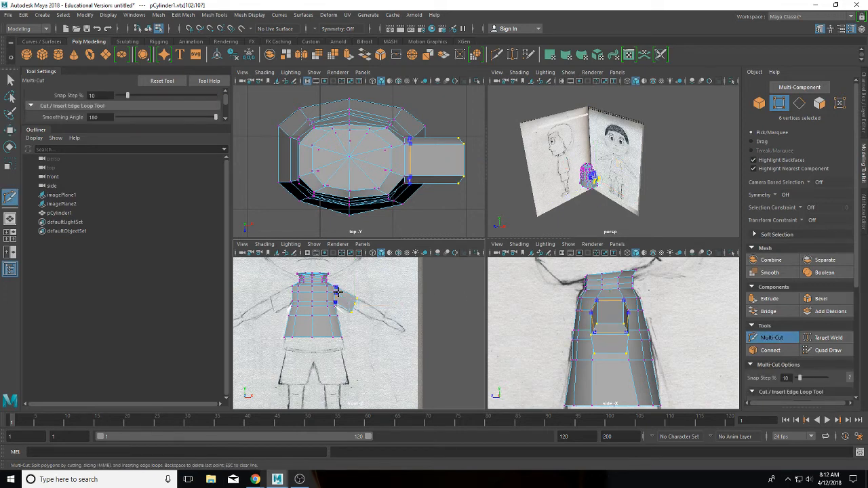
{"action": "scroll", "coordinate": [352, 293], "scroll_direction": "up", "scroll_amount": 7}
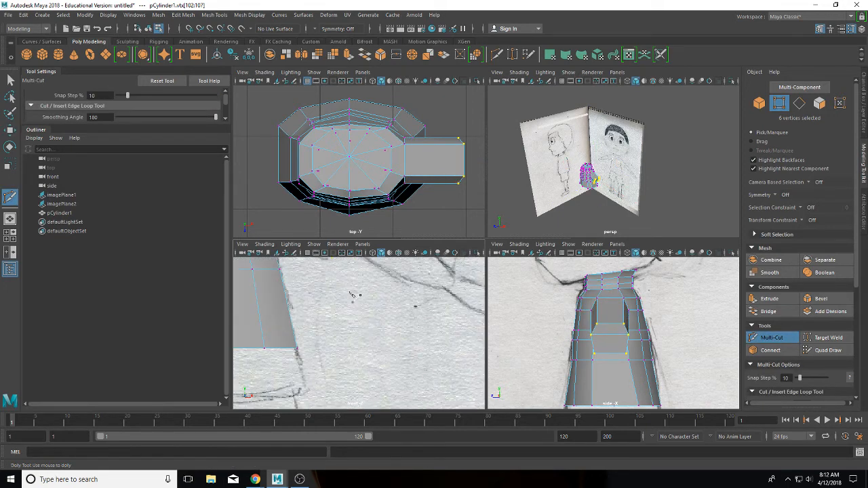
{"action": "middle_click_drag", "start_coordinate": [351, 294], "coordinate": [427, 409], "text": "alt"}
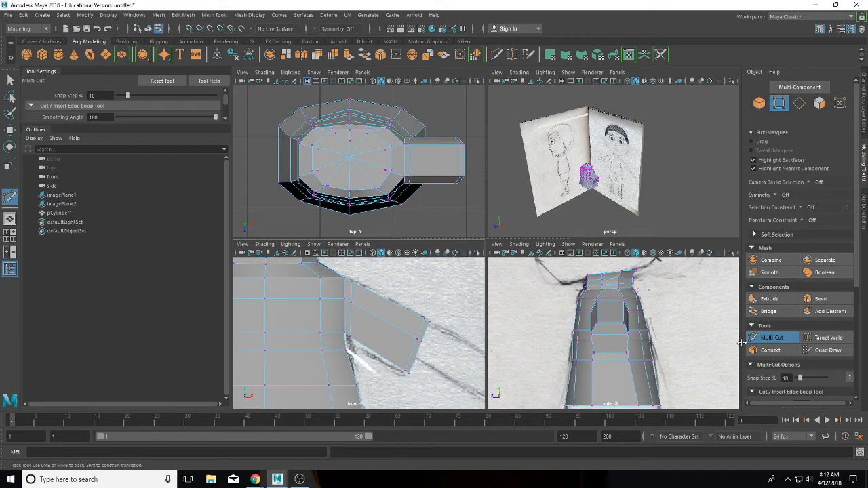
{"action": "left_click", "coordinate": [768, 301]}
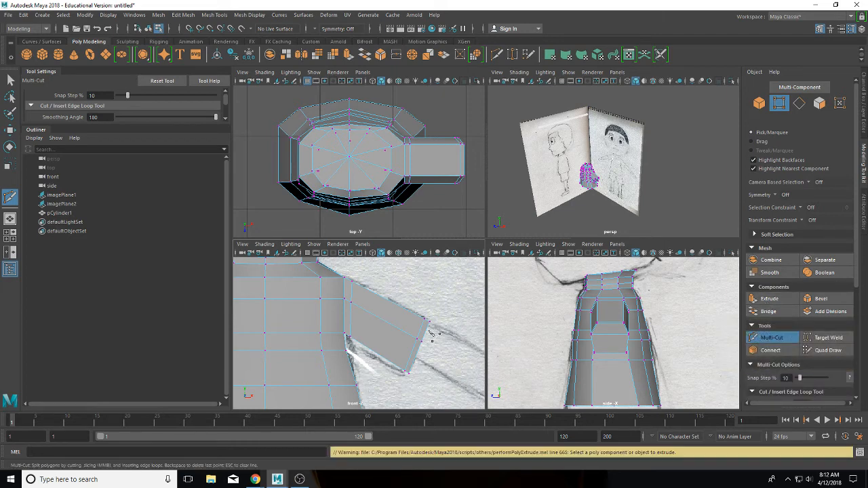
{"action": "key", "text": "q"}
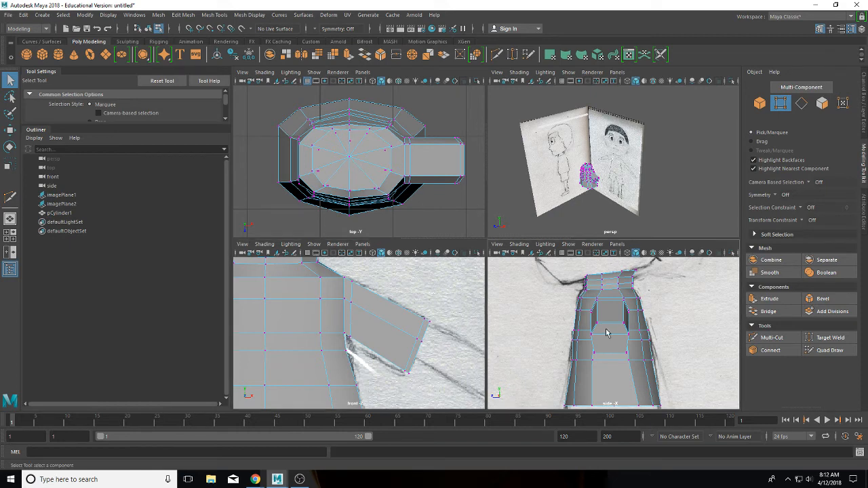
Step: Select the two adjacent arm-end faces in the side view and extrude them
{"action": "right_click_drag", "start_coordinate": [607, 337], "coordinate": [604, 243]}
{"action": "left_click", "coordinate": [610, 340]}
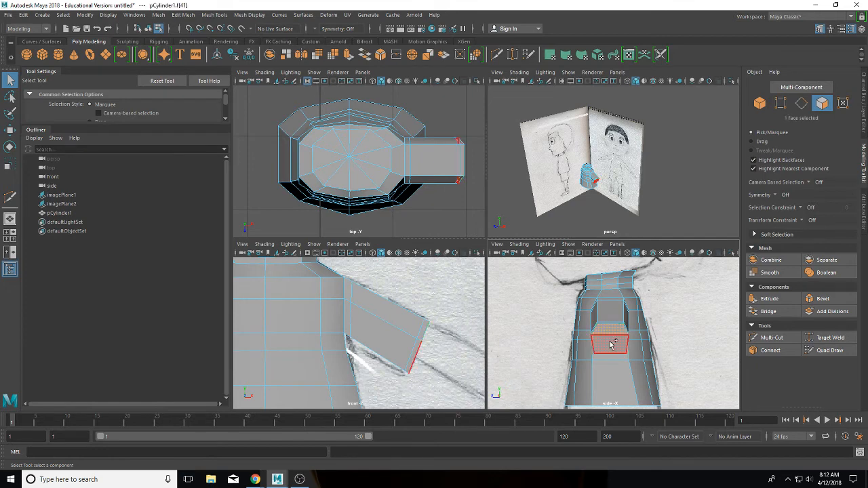
{"action": "left_click", "coordinate": [610, 345], "text": "shift"}
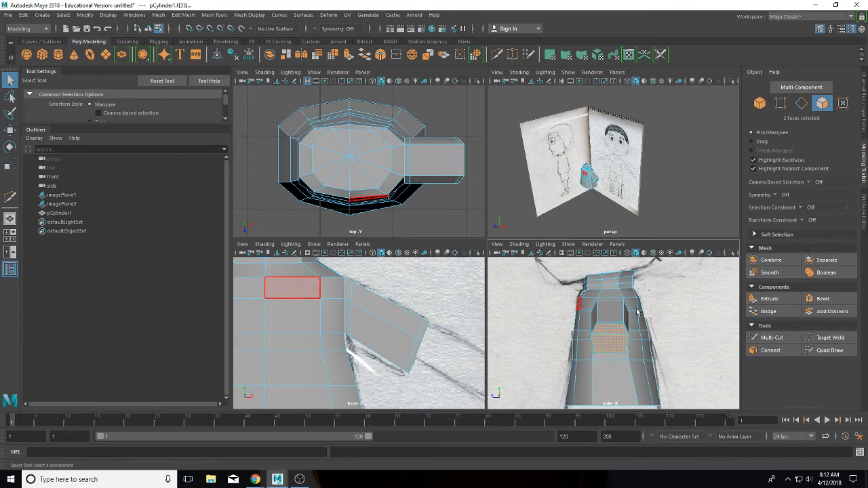
{"action": "left_click", "coordinate": [769, 299]}
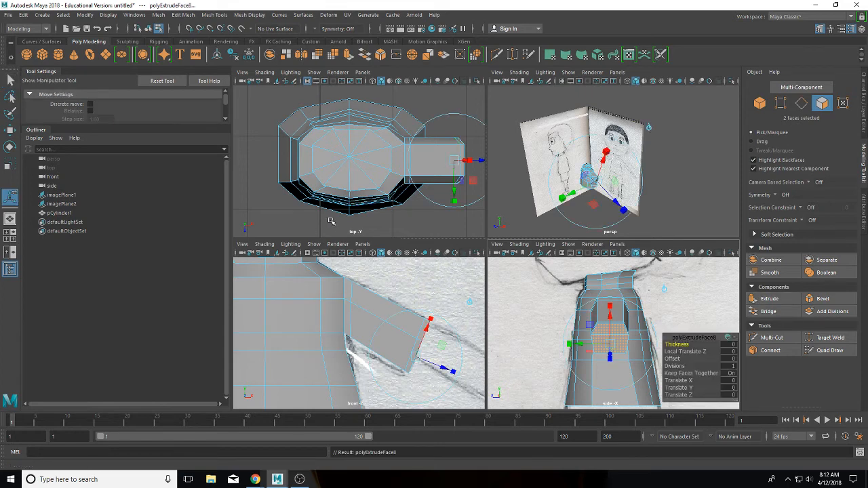
Step: Test-scale the extruded faces, raise them slightly, and extrude them again as polyExtrudeFace9
{"action": "left_click", "coordinate": [7, 164]}
{"action": "left_click_drag", "start_coordinate": [611, 340], "coordinate": [608, 341]}
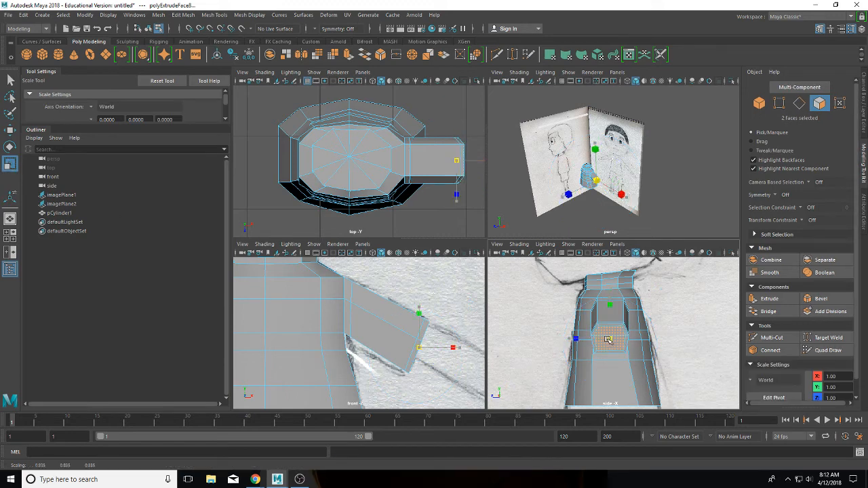
{"action": "left_click", "coordinate": [608, 341]}
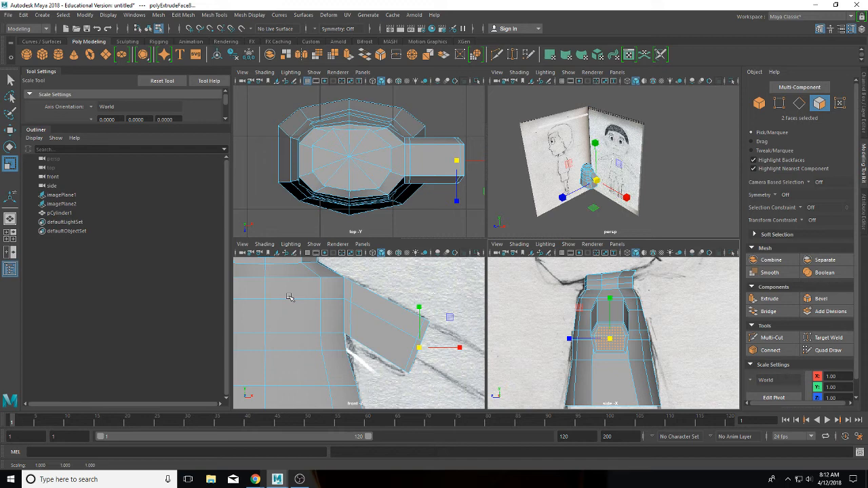
{"action": "left_click", "coordinate": [10, 129]}
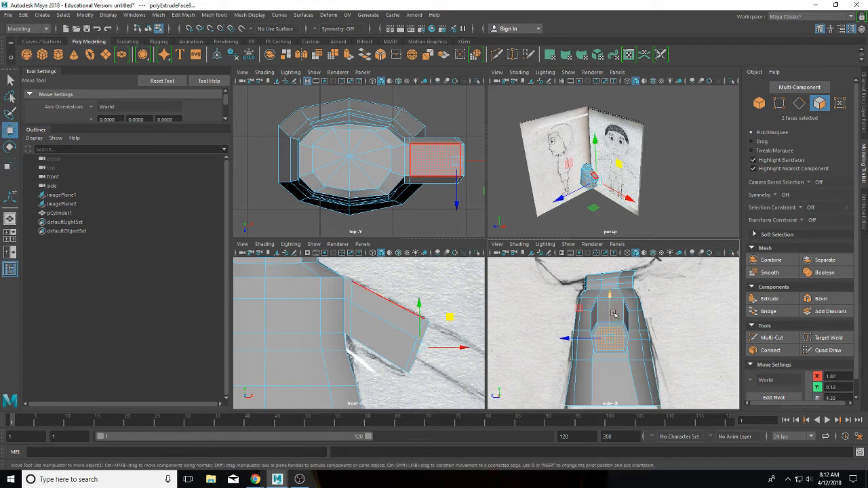
{"action": "left_click_drag", "start_coordinate": [610, 311], "coordinate": [610, 307]}
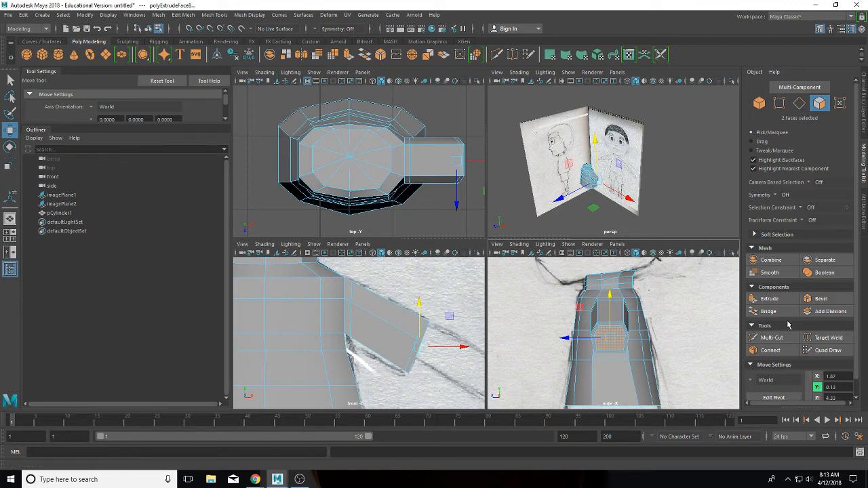
{"action": "left_click", "coordinate": [778, 302]}
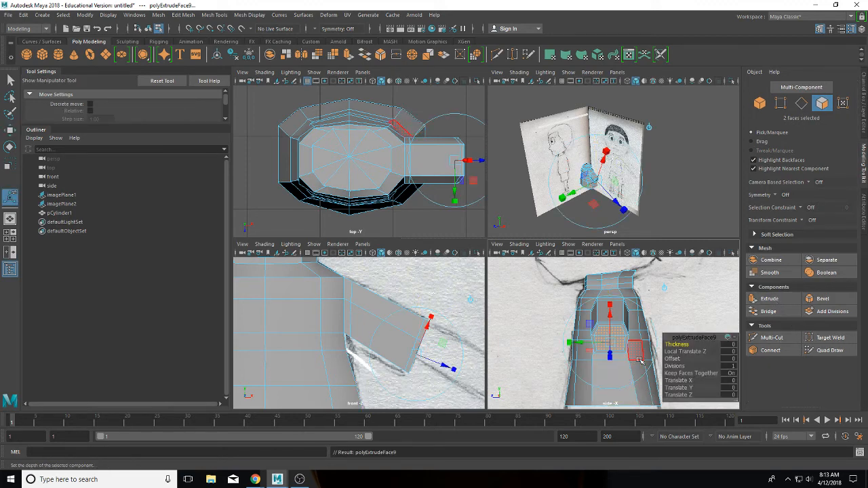
Step: Narrow the new end faces in X and move them over the sketched arm
{"action": "left_click", "coordinate": [10, 165]}
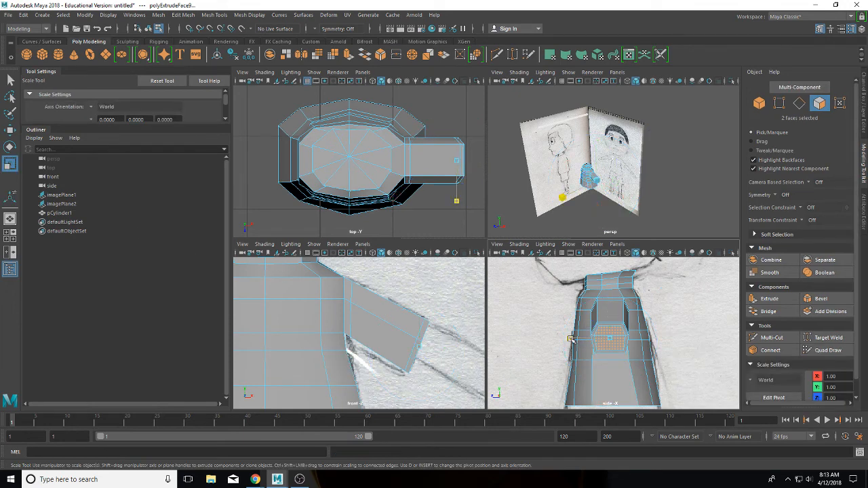
{"action": "left_click_drag", "start_coordinate": [571, 340], "coordinate": [608, 338]}
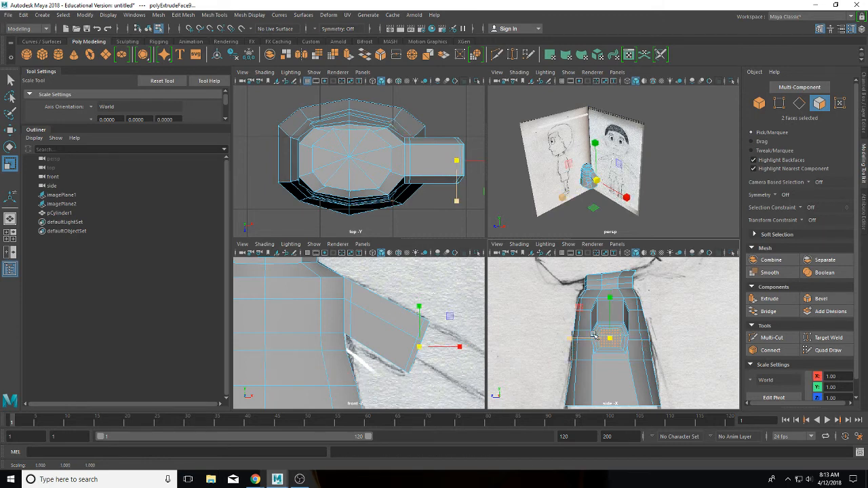
{"action": "left_click", "coordinate": [9, 129]}
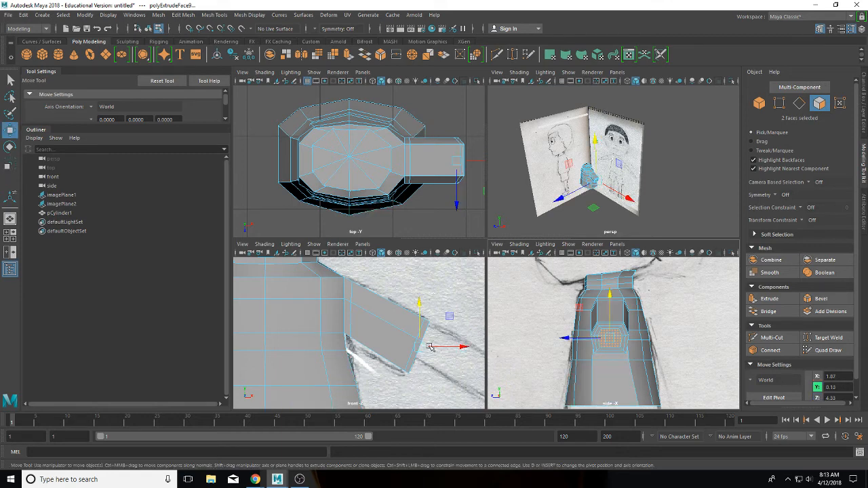
{"action": "left_click_drag", "start_coordinate": [446, 316], "coordinate": [441, 311]}
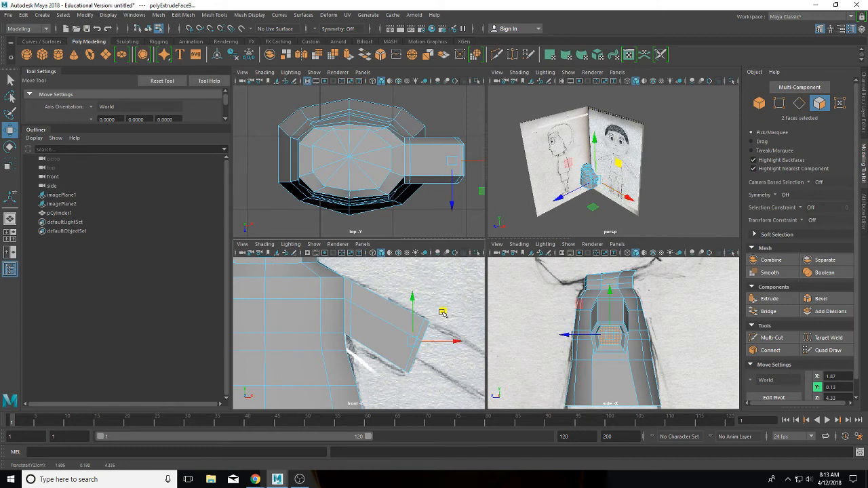
Step: Switch the front view to wireframe, raise the faces slightly, and extrude as polyExtrudeFace10
{"action": "left_click", "coordinate": [264, 244]}
{"action": "left_click", "coordinate": [275, 260]}
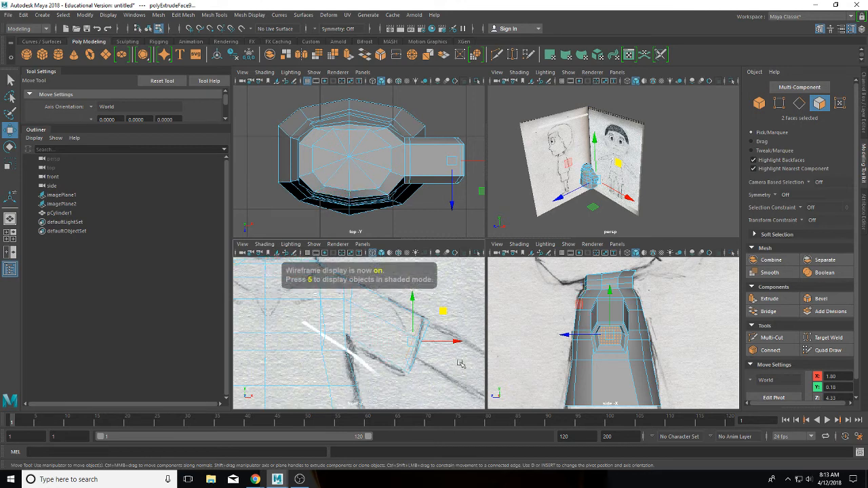
{"action": "left_click_drag", "start_coordinate": [412, 303], "coordinate": [411, 298]}
{"action": "scroll", "coordinate": [434, 315], "scroll_direction": "up", "scroll_amount": 2}
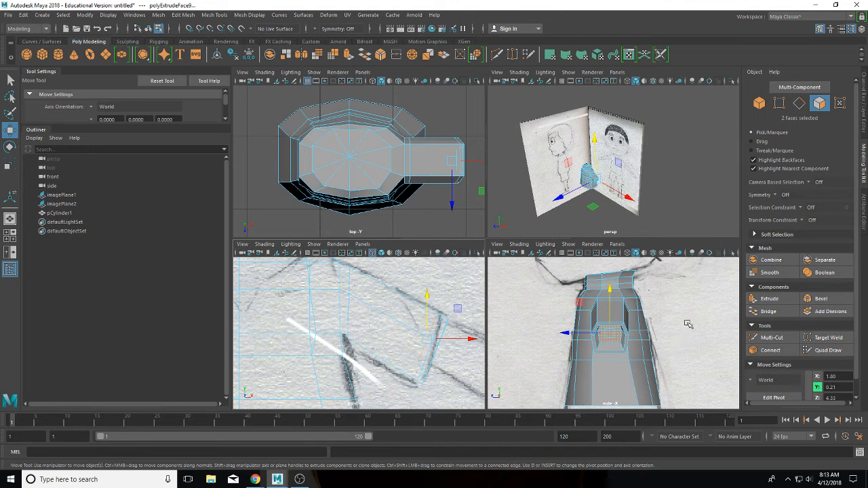
{"action": "left_click", "coordinate": [757, 303]}
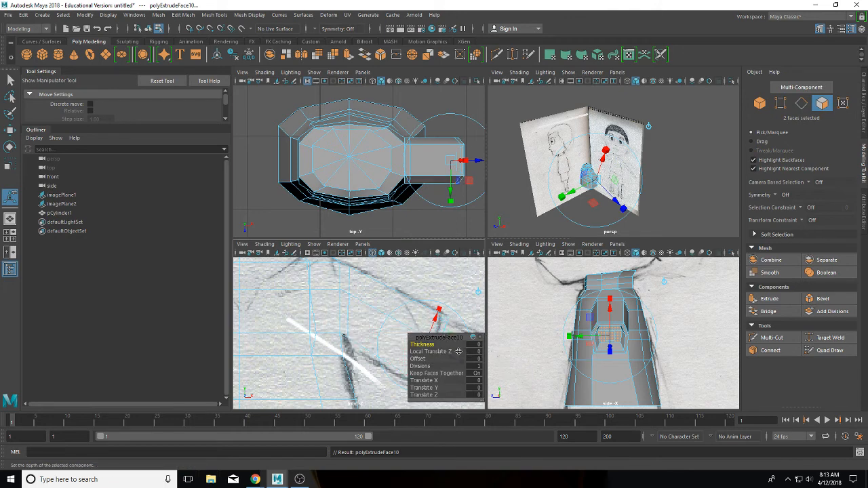
Step: Offset polyExtrudeFace10 to Translate X 0.8 and Translate Y -0.4
{"action": "mouse_move", "coordinate": [412, 304]}
{"action": "middle_mouse_down", "text": "alt"}
{"action": "mouse_move", "coordinate": [283, 268]}
{"action": "mouse_move", "coordinate": [265, 271]}
{"action": "middle_mouse_up", "text": "alt"}
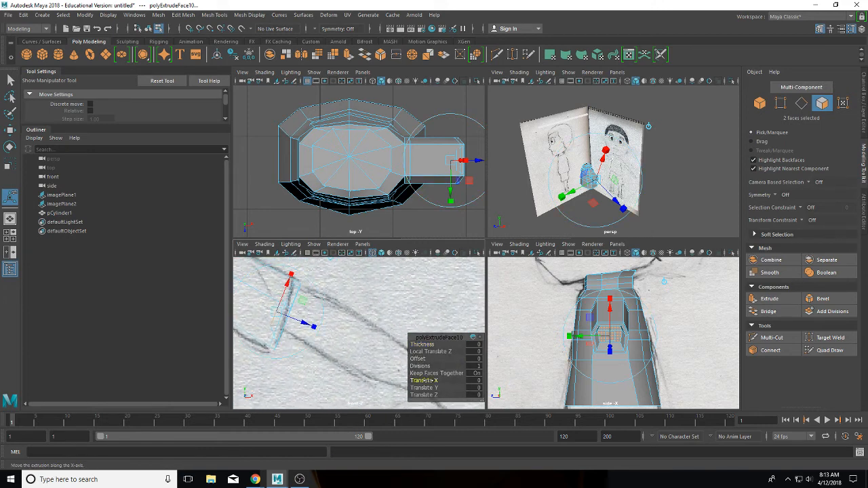
{"action": "middle_click_drag", "start_coordinate": [423, 380], "coordinate": [407, 387]}
{"action": "left_click", "coordinate": [423, 387]}
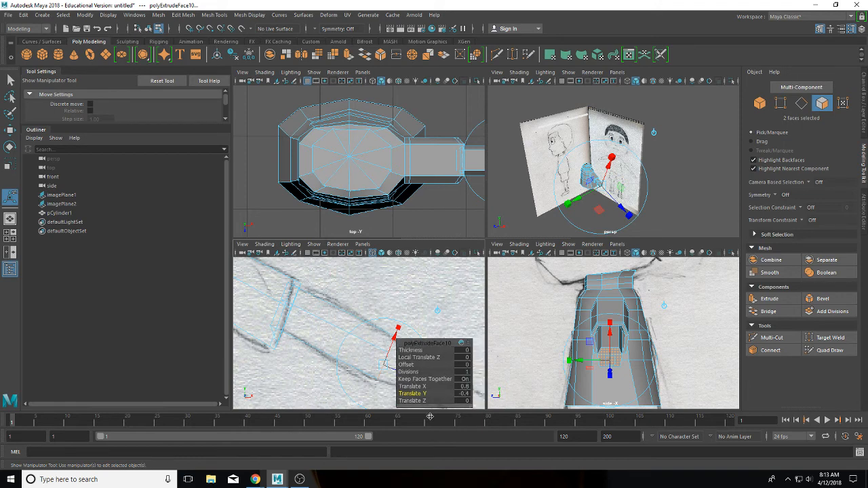
{"action": "left_click_drag", "start_coordinate": [434, 343], "coordinate": [488, 266]}
Step: Extrude the end faces again with thickness 0.2, then switch to vertex selection
{"action": "key", "text": "ctrl+e"}
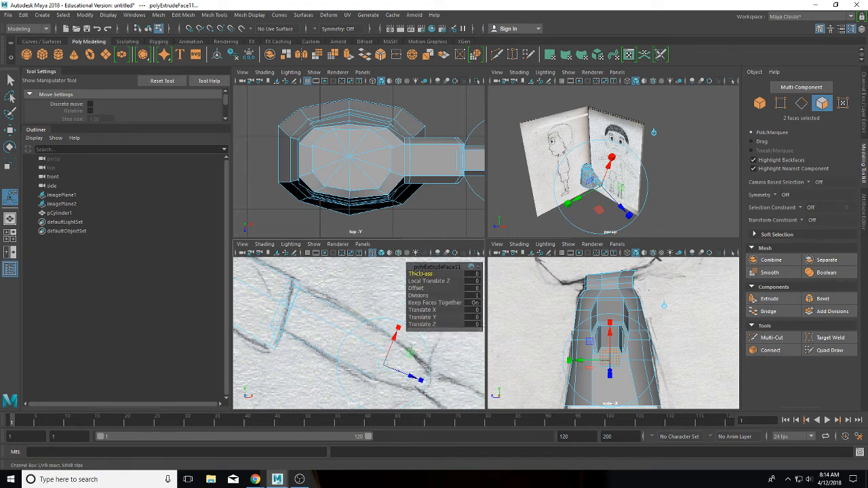
{"action": "mouse_move", "coordinate": [420, 273]}
{"action": "middle_mouse_down"}
{"action": "mouse_move", "coordinate": [434, 273]}
{"action": "mouse_move", "coordinate": [425, 273]}
{"action": "middle_mouse_up"}
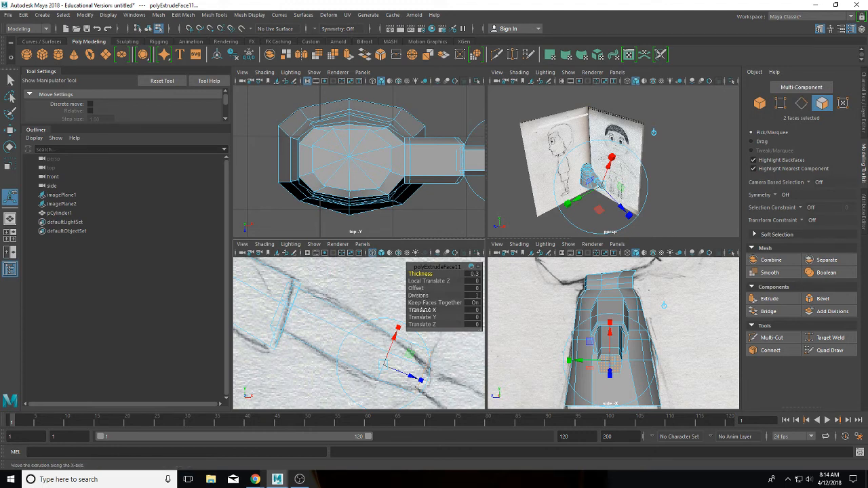
{"action": "right_click_drag", "start_coordinate": [420, 372], "coordinate": [383, 224]}
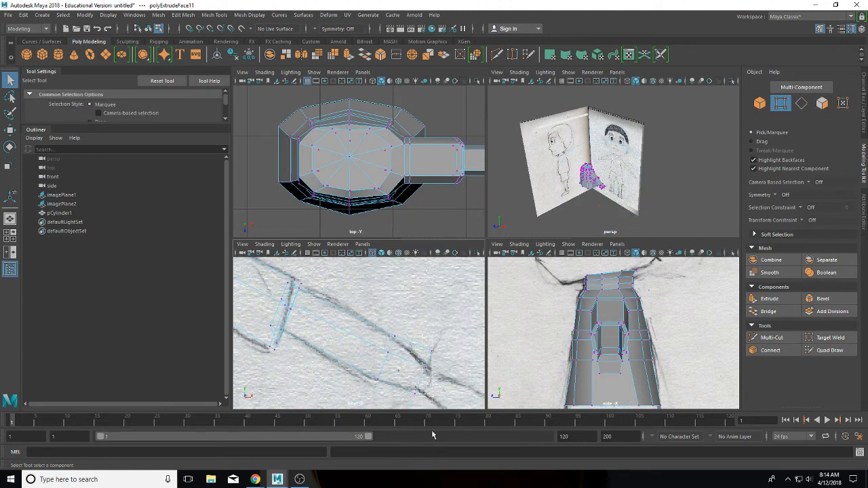
Step: Move the arm-tip vertices, then one pair, into line with the front sketch
{"action": "left_click_drag", "start_coordinate": [448, 436], "coordinate": [453, 433]}
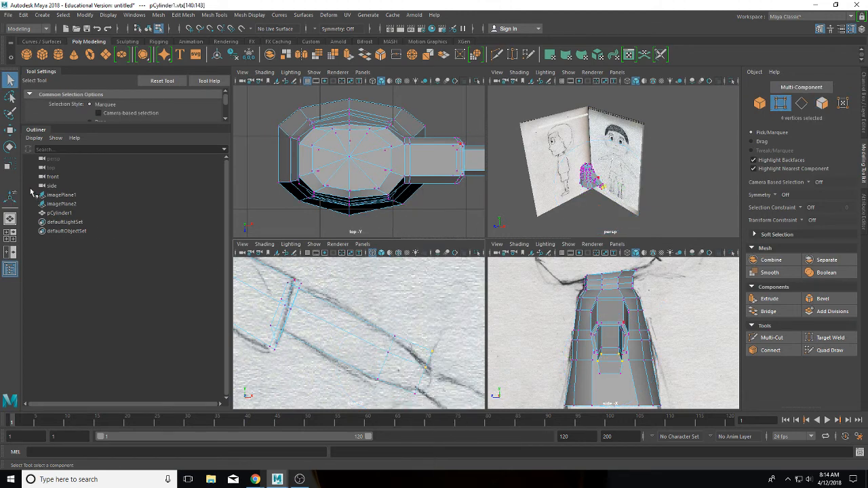
{"action": "left_click", "coordinate": [10, 129]}
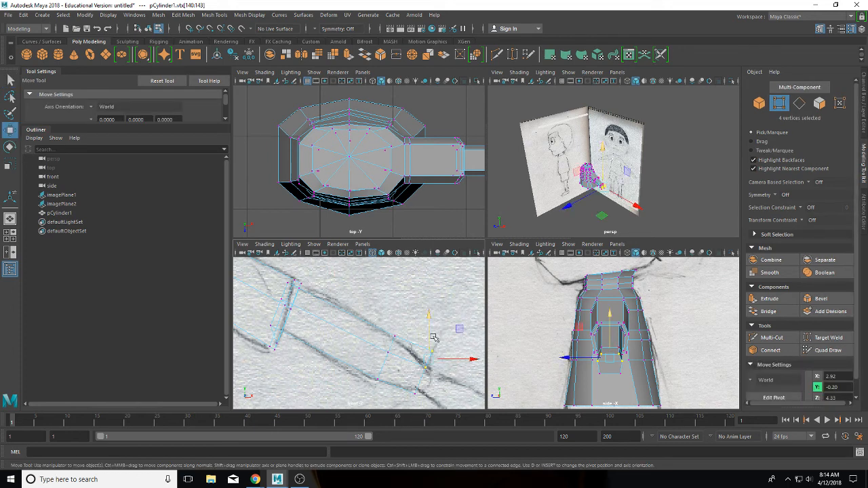
{"action": "left_click_drag", "start_coordinate": [460, 330], "coordinate": [457, 345]}
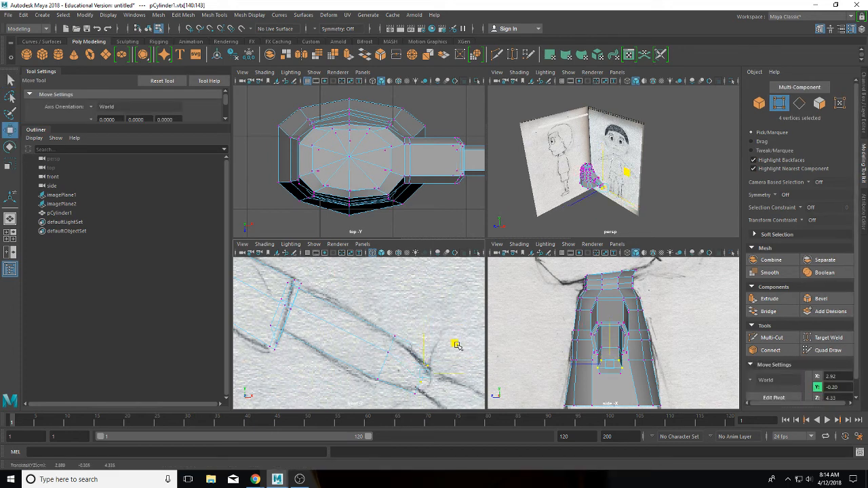
{"action": "left_click_drag", "start_coordinate": [420, 398], "coordinate": [409, 391]}
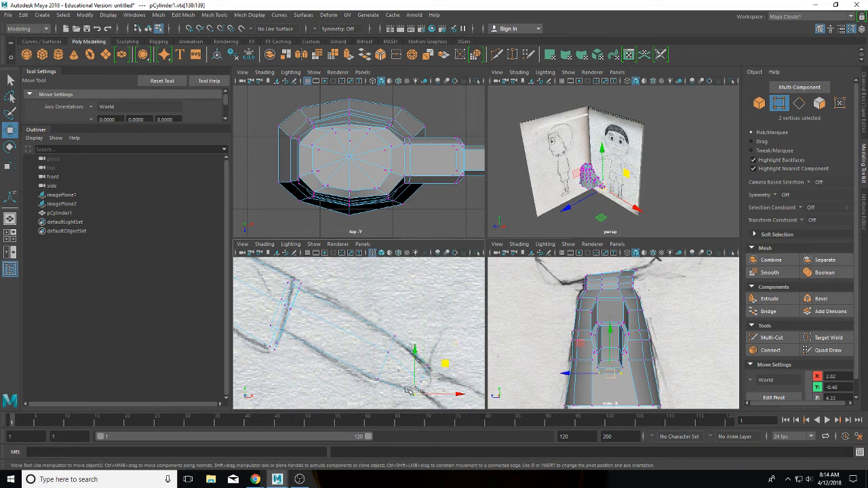
{"action": "middle_click_drag", "start_coordinate": [445, 372], "coordinate": [459, 359]}
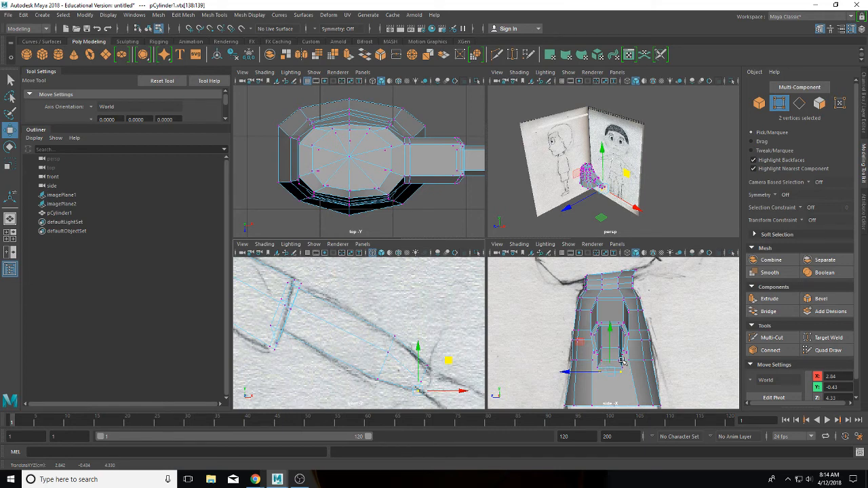
{"action": "scroll", "coordinate": [600, 366], "scroll_direction": "up", "scroll_amount": 1}
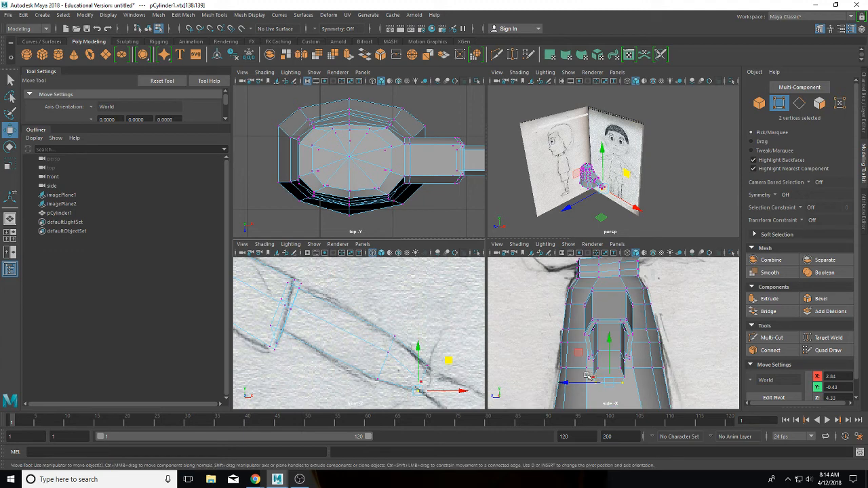
Step: Scale the other pair of tip vertices inward so the arm end tapers
{"action": "left_click_drag", "start_coordinate": [411, 374], "coordinate": [432, 389]}
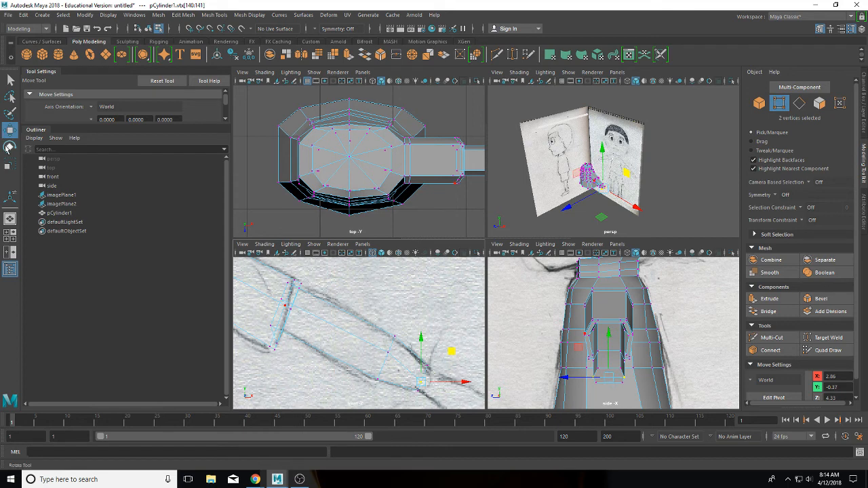
{"action": "key", "text": "r"}
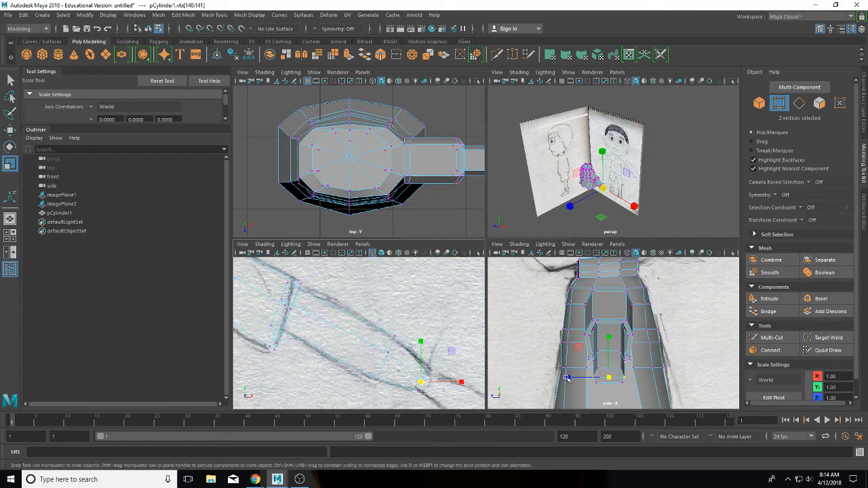
{"action": "left_click_drag", "start_coordinate": [566, 378], "coordinate": [573, 378]}
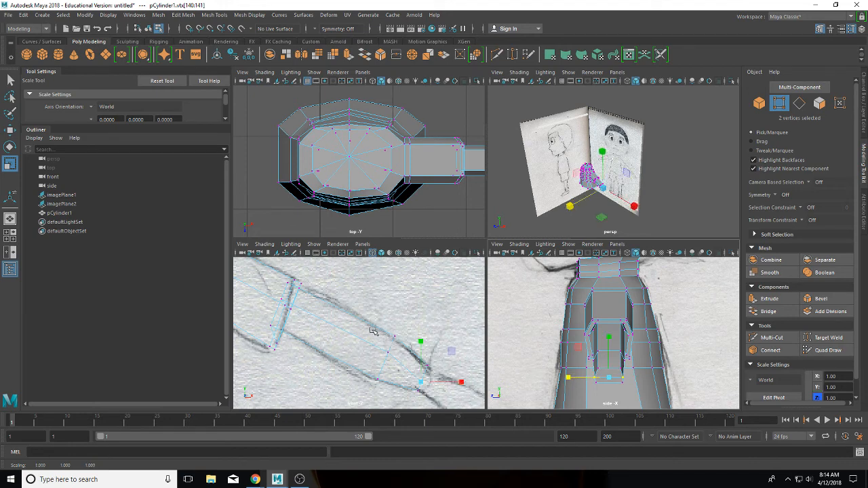
Step: Insert two edge loops across the extruded arm section, then bring OBS to the front
{"action": "left_click", "coordinate": [773, 337]}
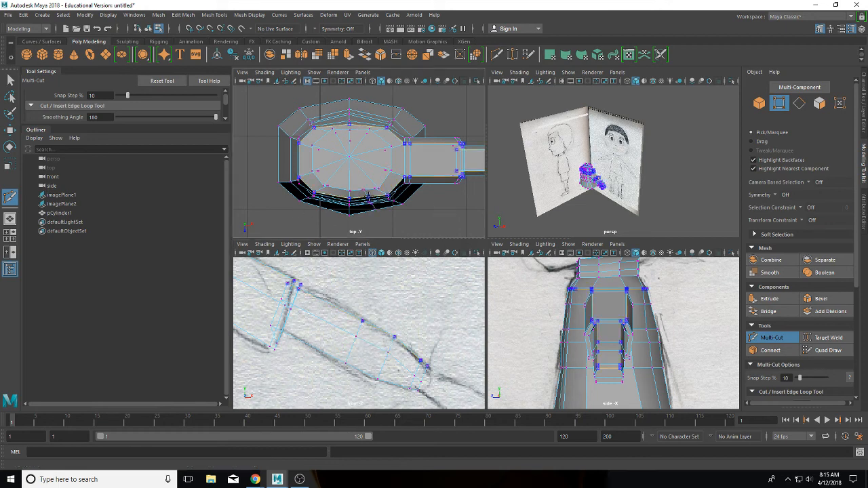
{"action": "middle_click", "coordinate": [411, 229], "text": "ctrl"}
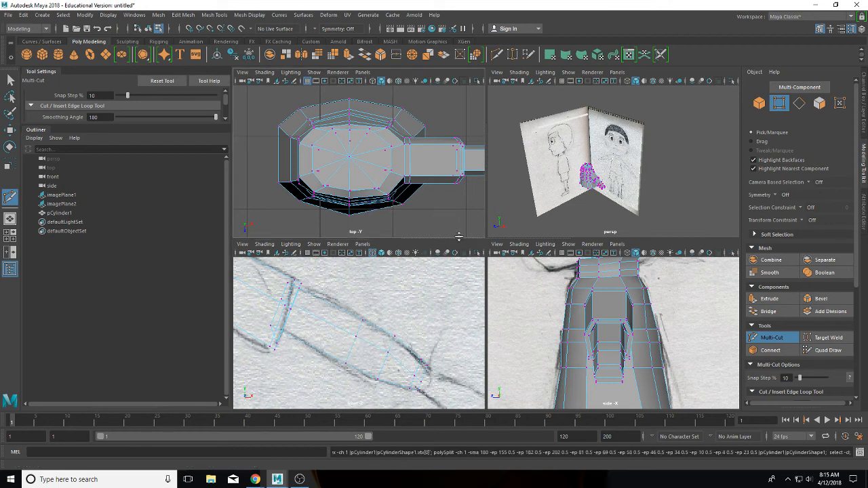
{"action": "middle_click_drag", "start_coordinate": [472, 232], "coordinate": [372, 200], "text": "alt"}
{"action": "key", "text": "ctrl+z"}
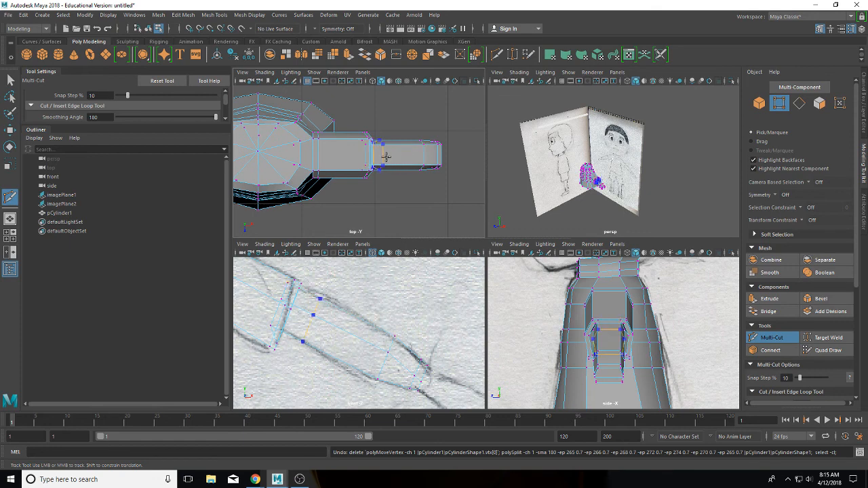
{"action": "left_click", "coordinate": [383, 155], "text": "ctrl"}
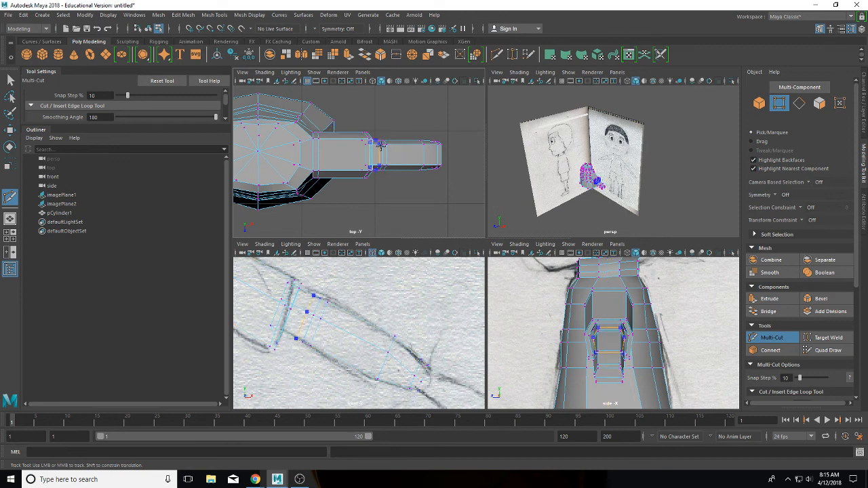
{"action": "left_click", "coordinate": [381, 145], "text": "ctrl"}
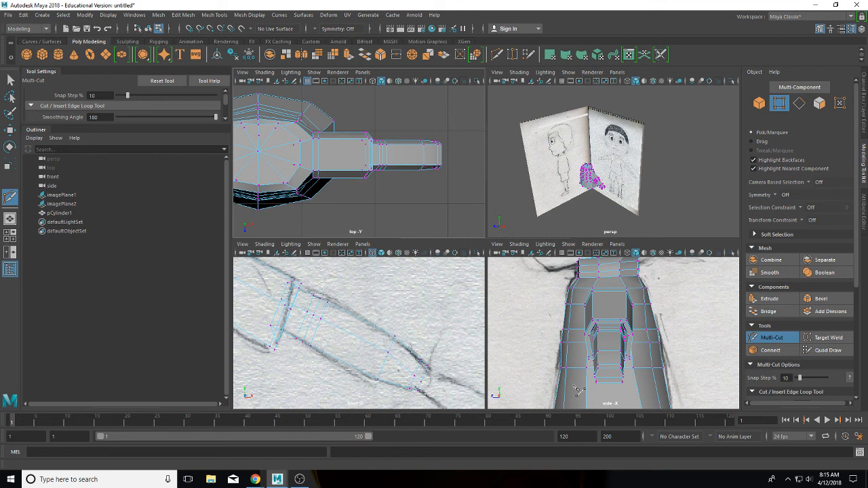
{"action": "left_click", "coordinate": [10, 80]}
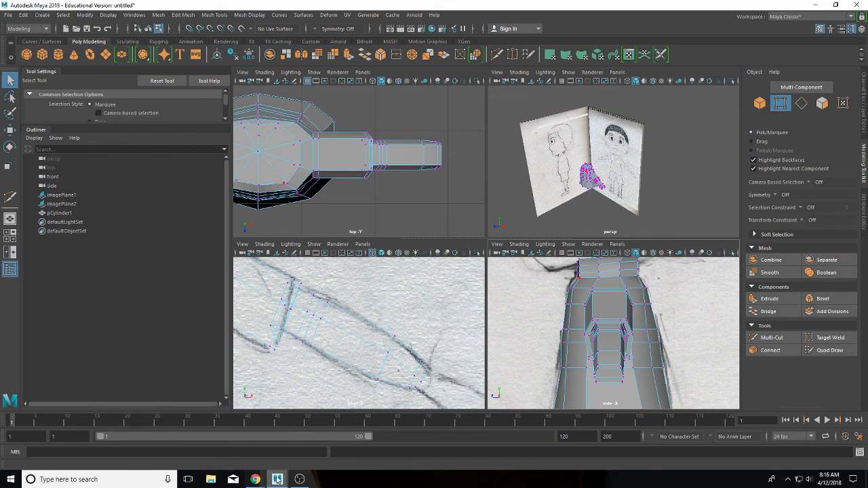
{"action": "left_click", "coordinate": [298, 480]}
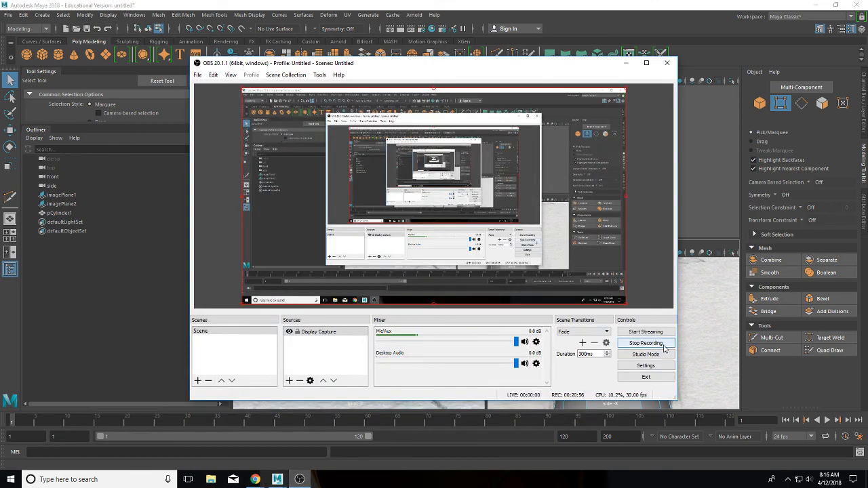